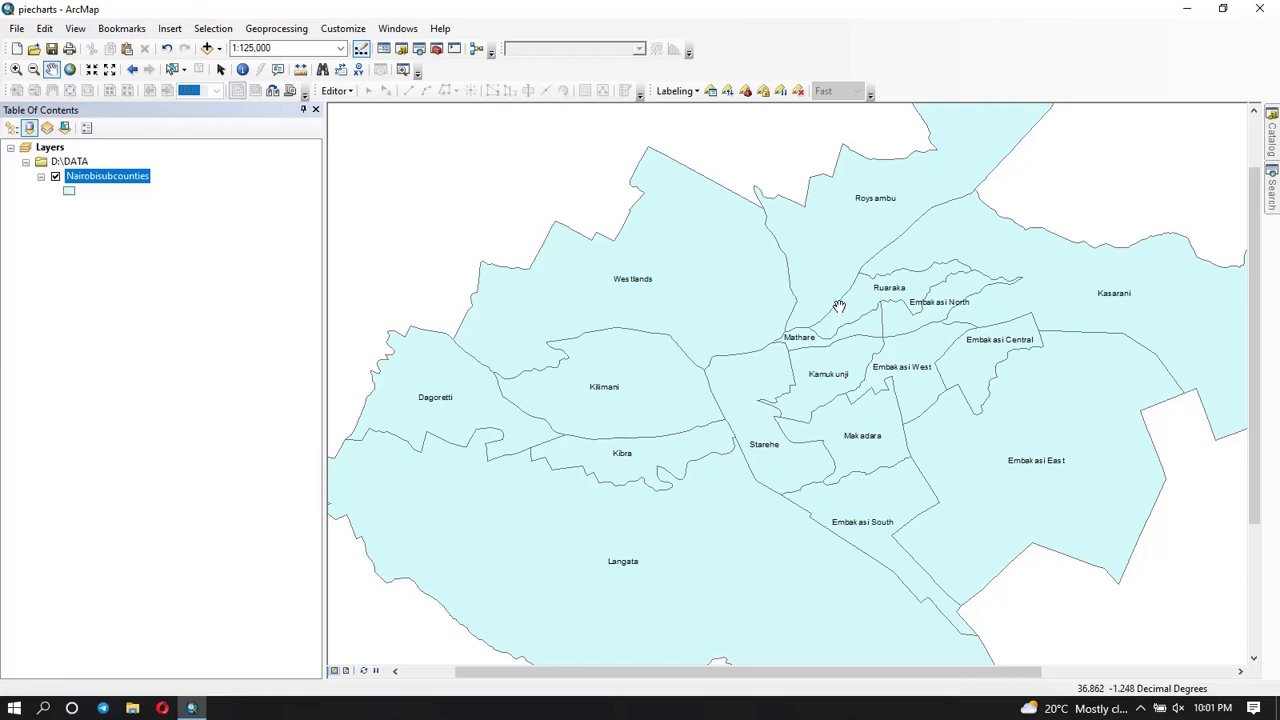
Step: Open the attribute table of the Nairobisubcounties layer
drag(823, 317, 795, 300)
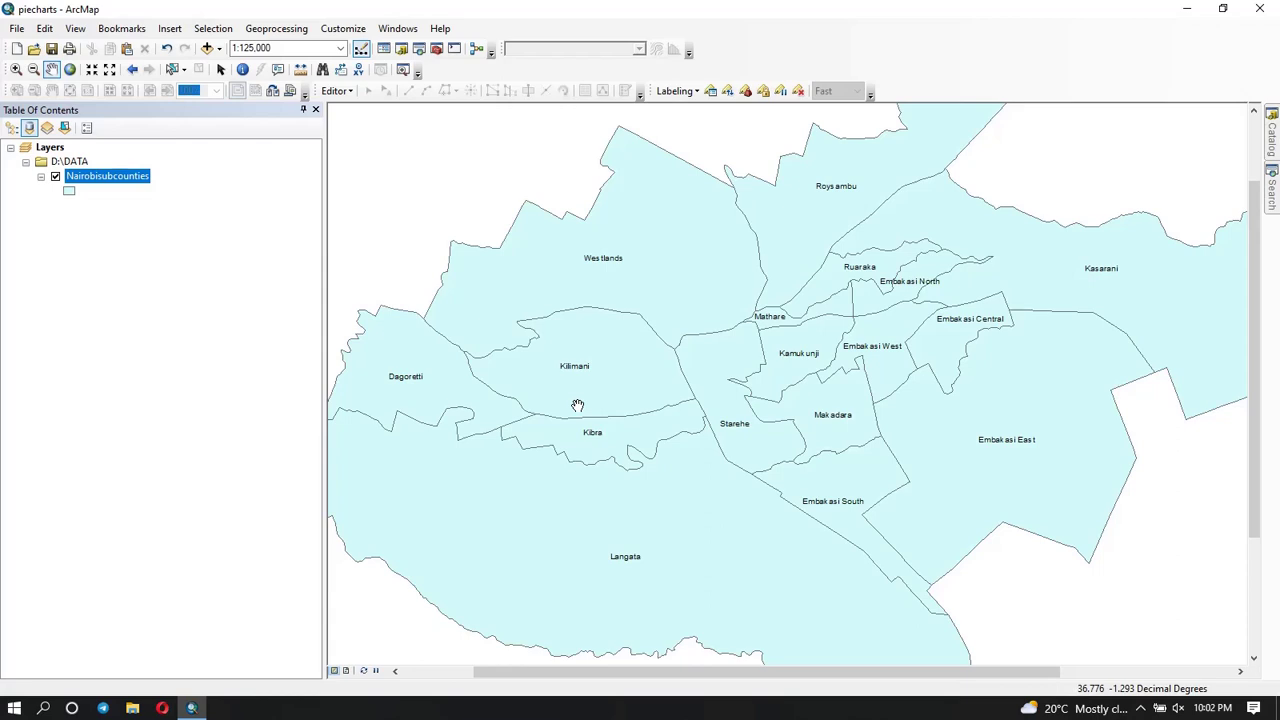
right_click(101, 181)
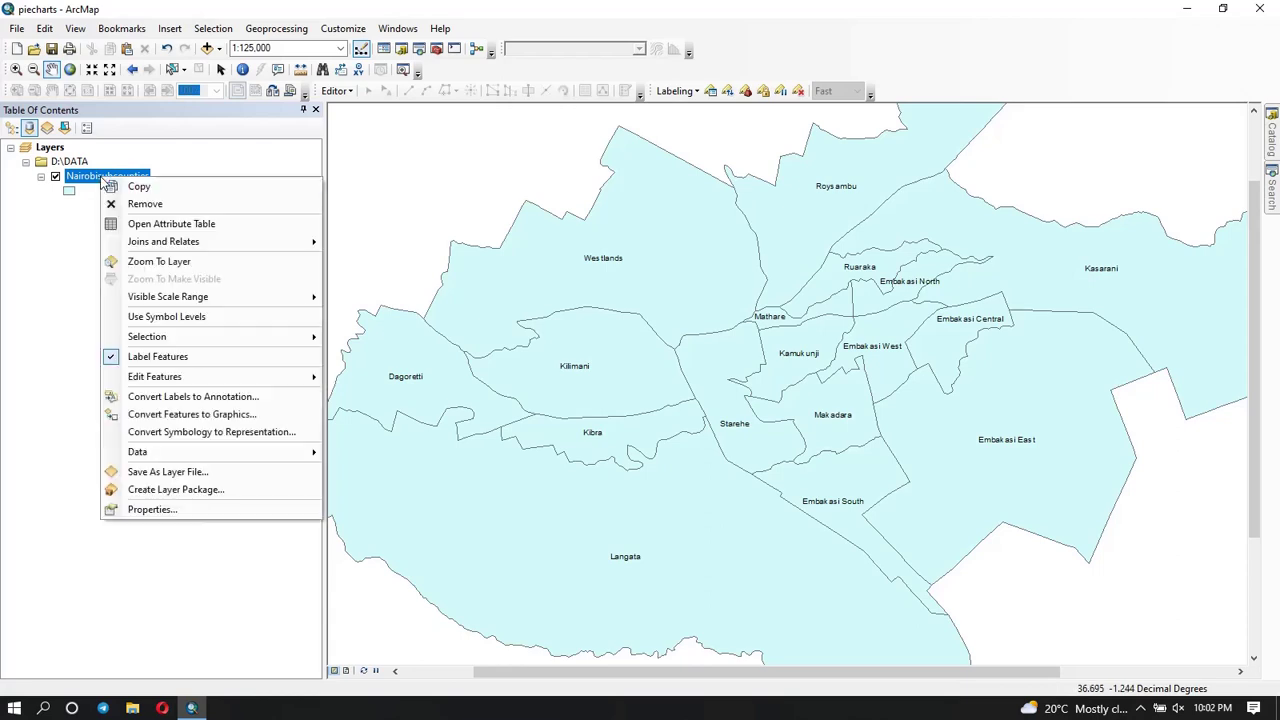
click(145, 227)
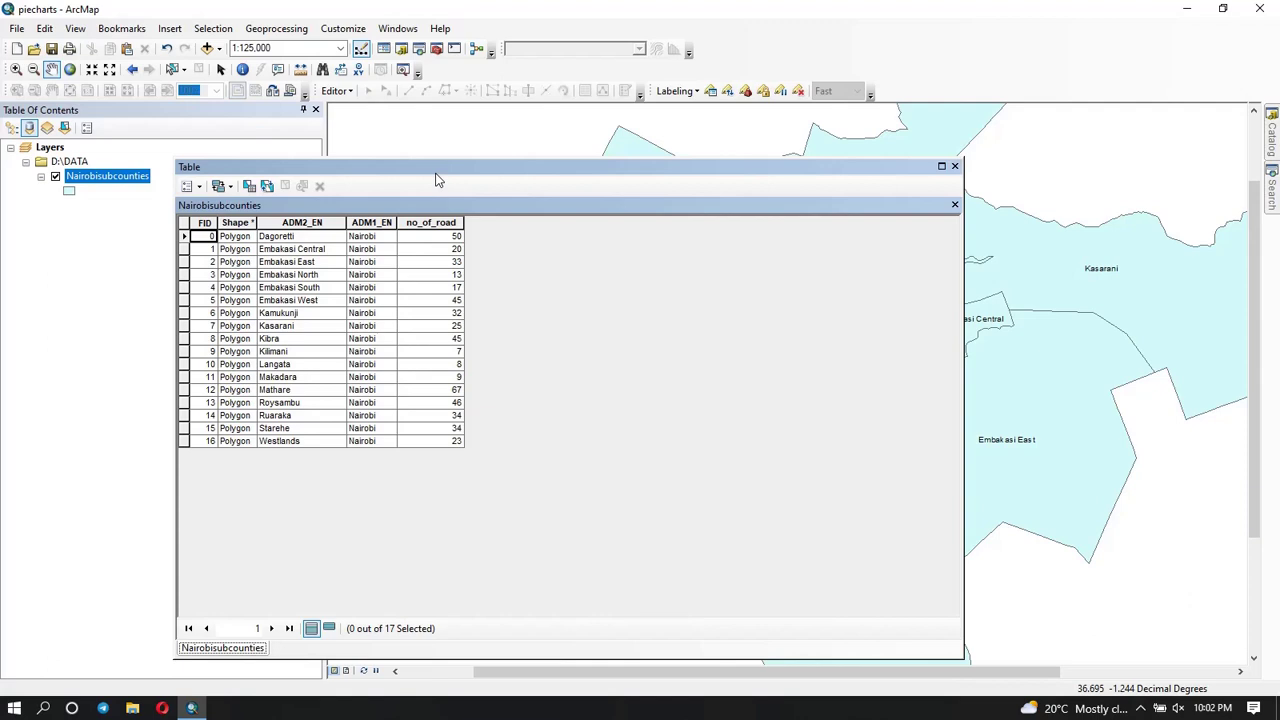
drag(436, 178, 442, 154)
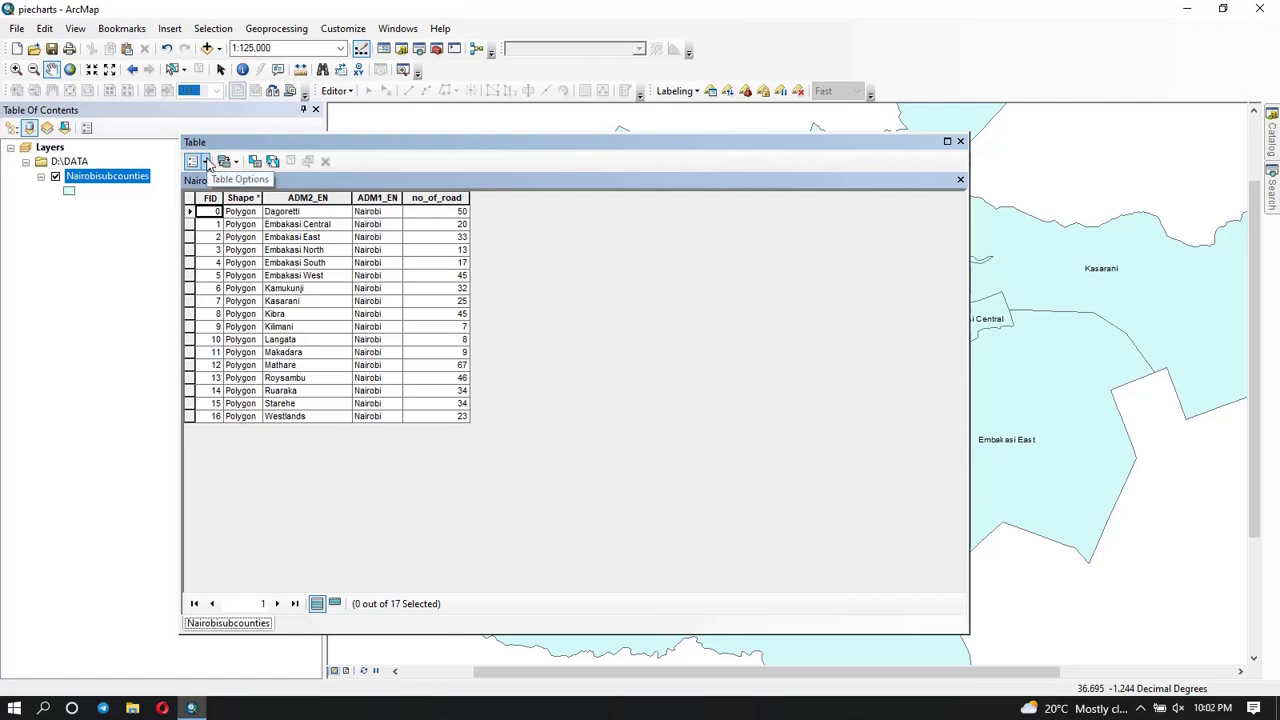
Step: Start a new graph from the attribute table, with graph type Pie and no_of_road as the value field
click(206, 162)
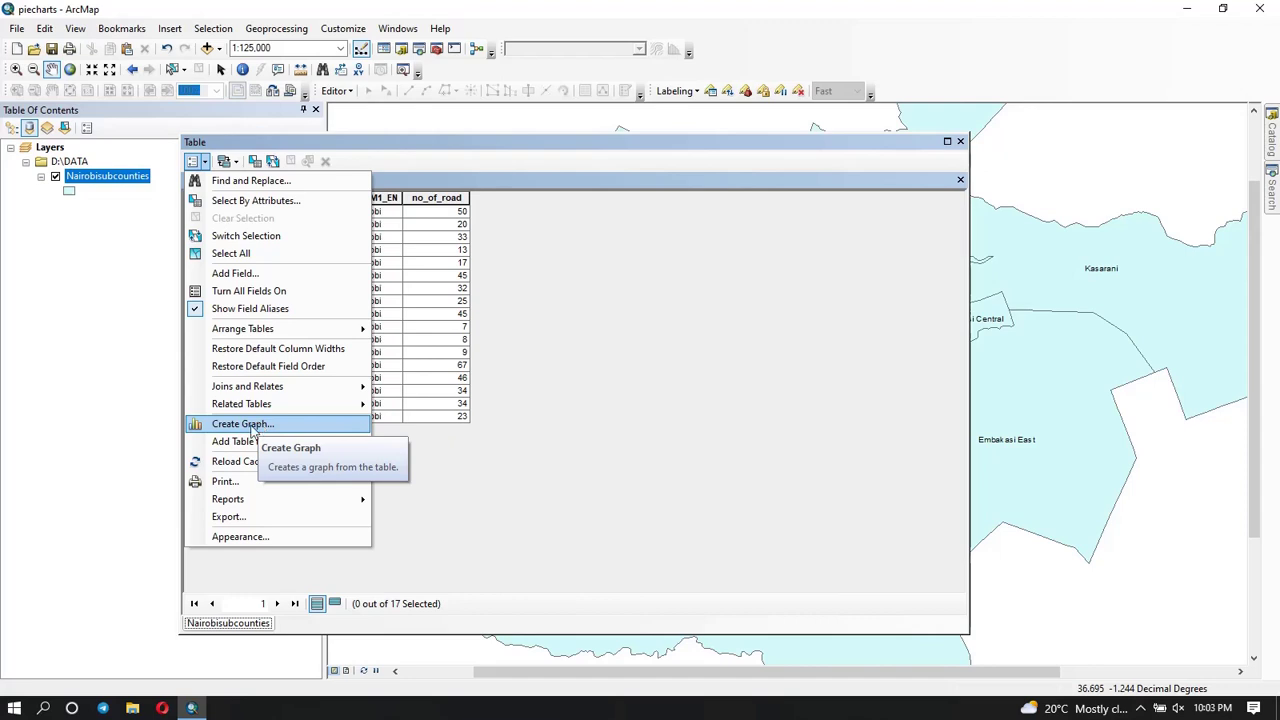
click(256, 426)
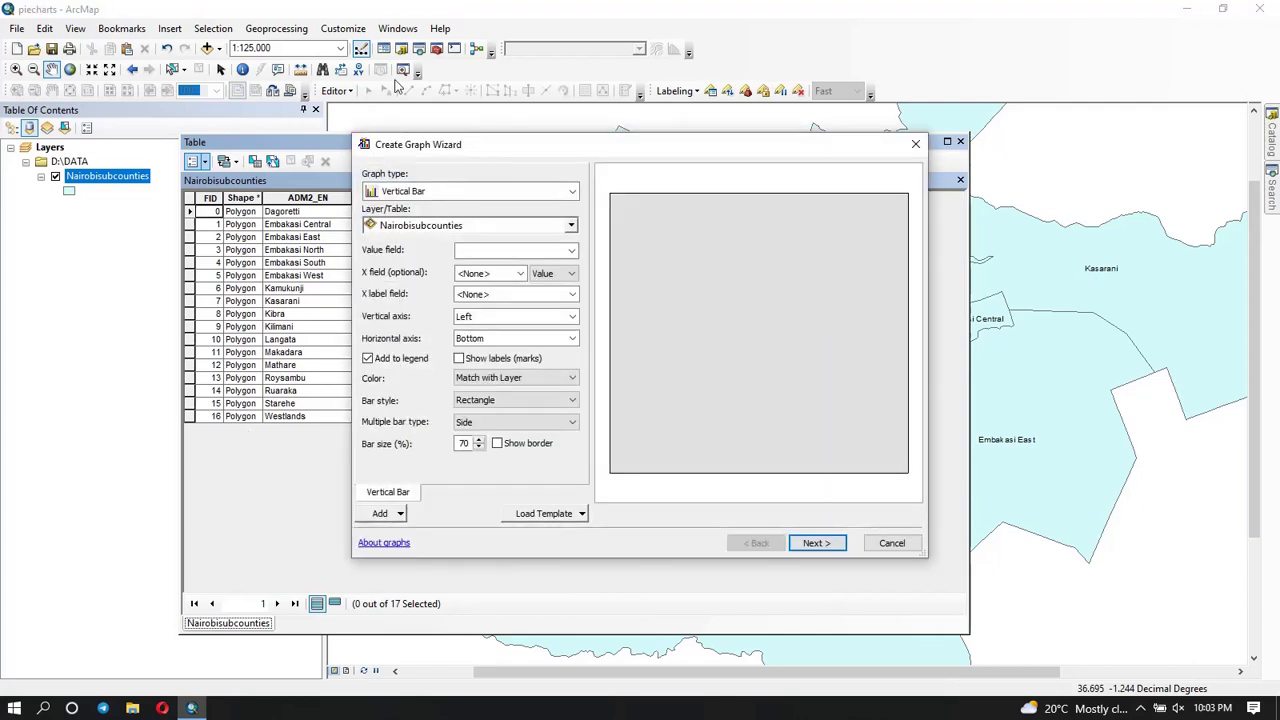
drag(462, 147, 405, 141)
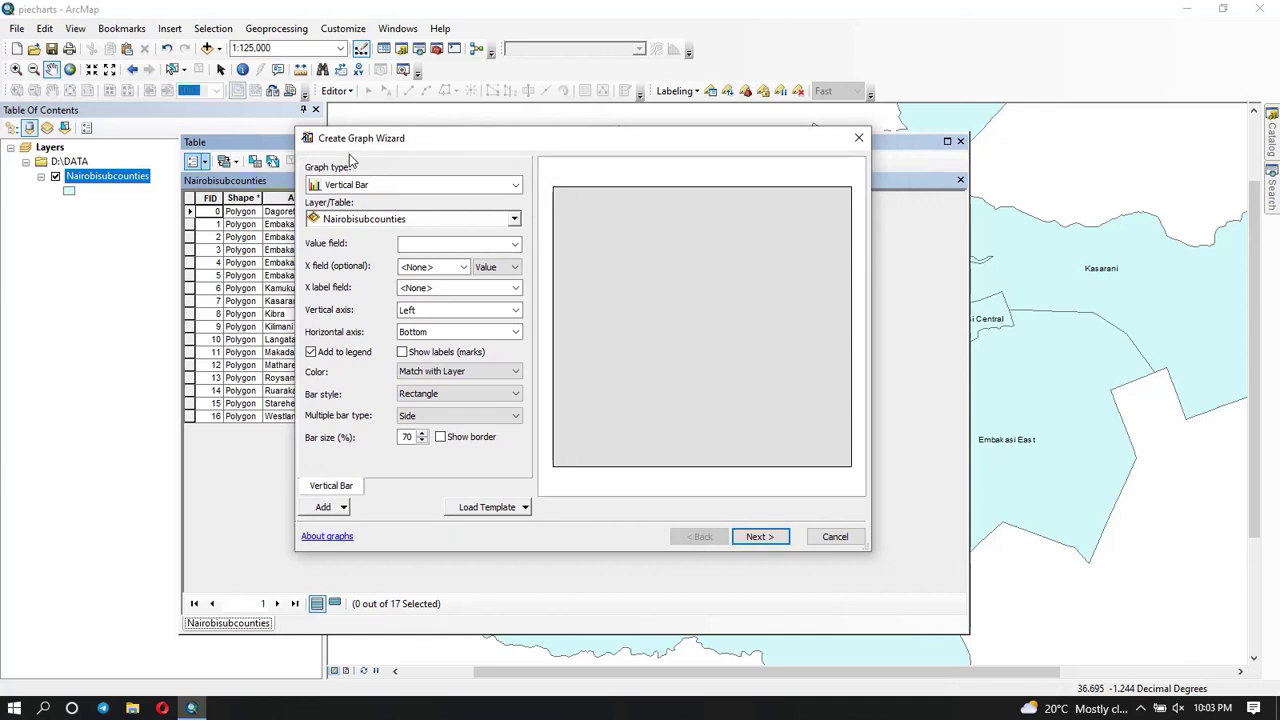
click(516, 186)
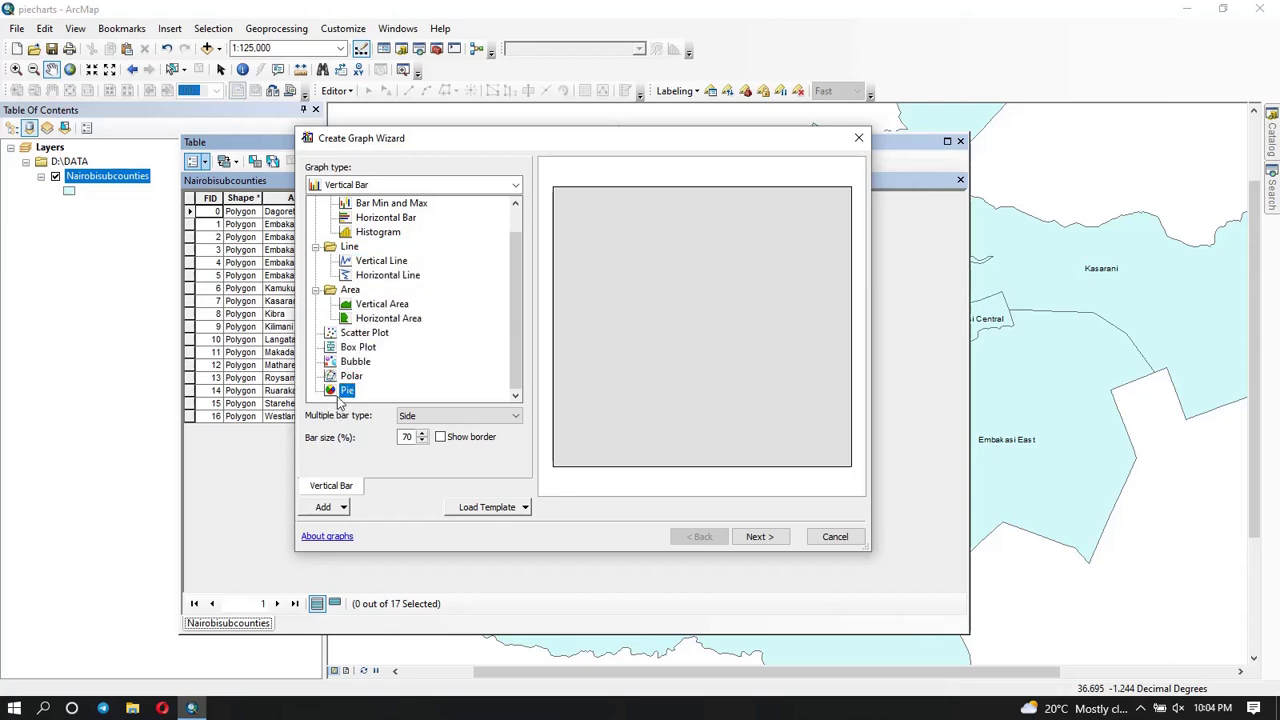
click(354, 337)
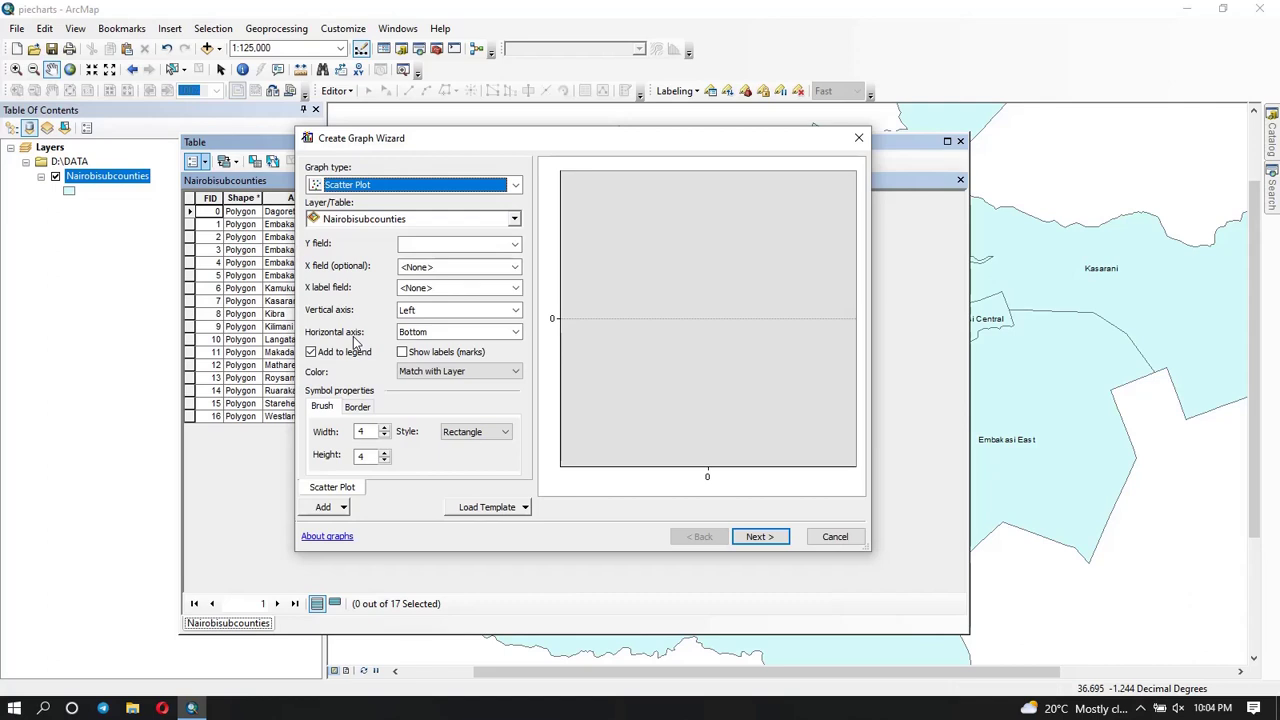
click(516, 186)
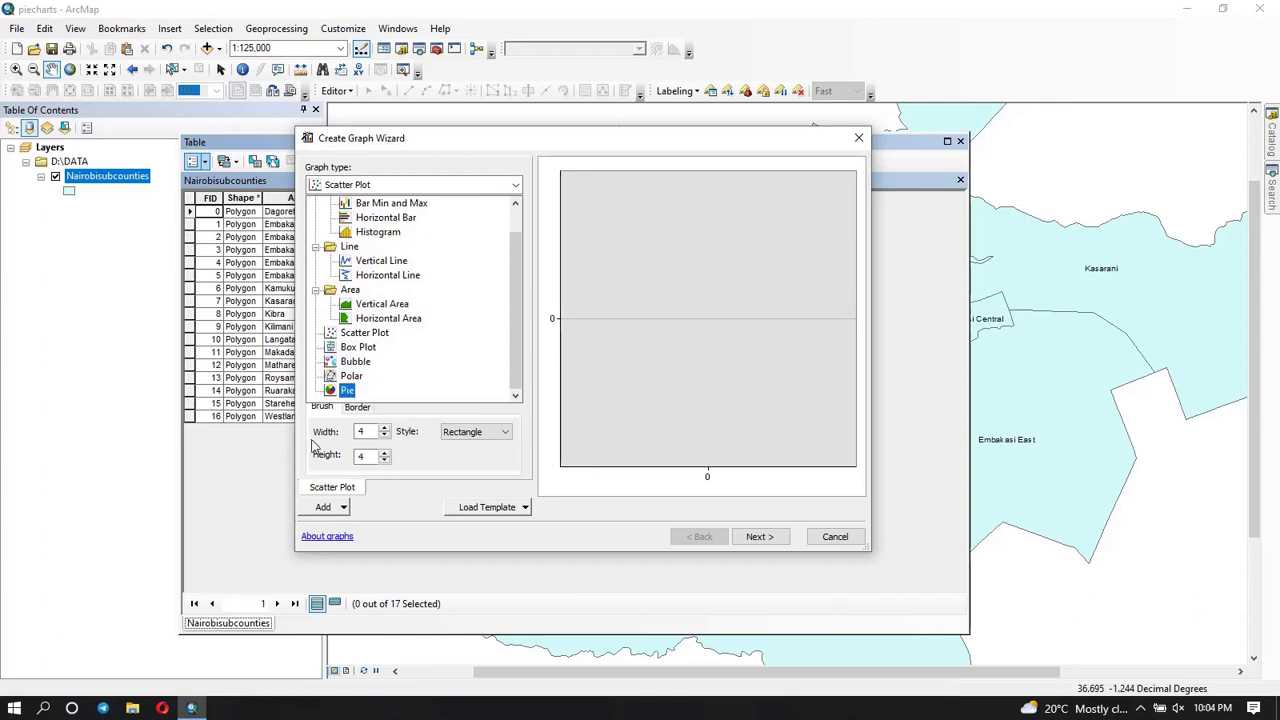
click(347, 390)
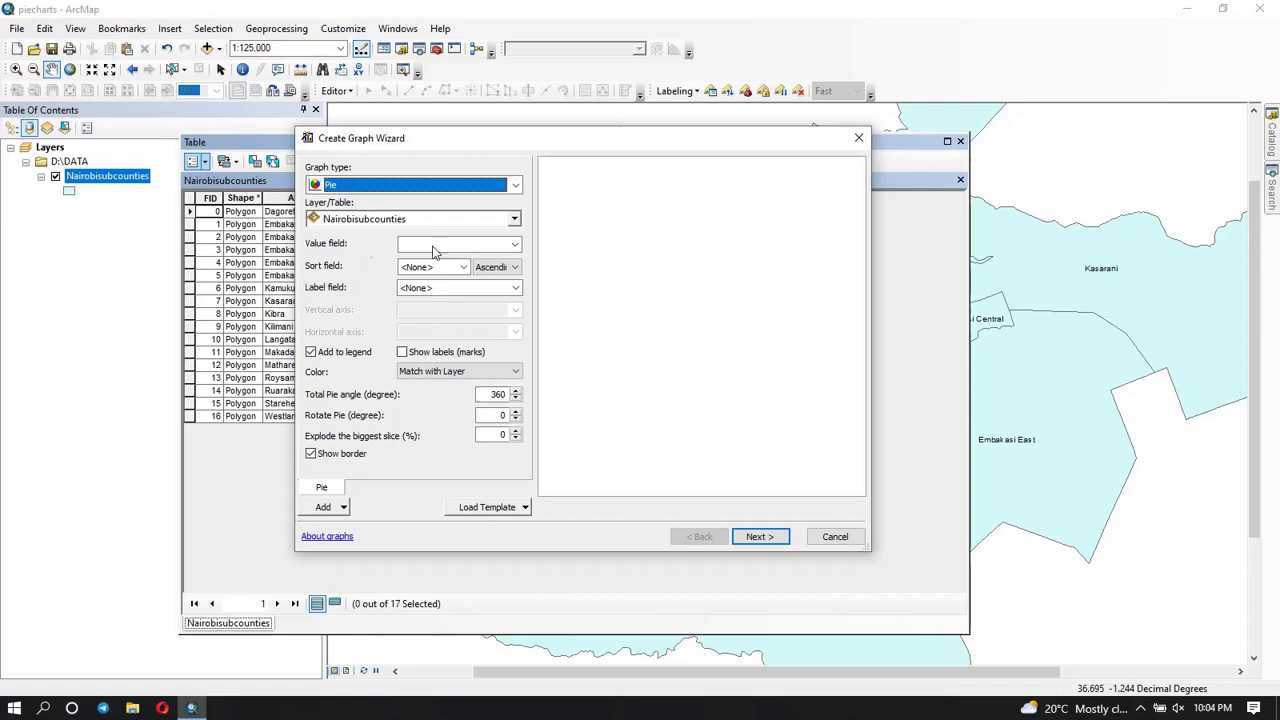
click(513, 245)
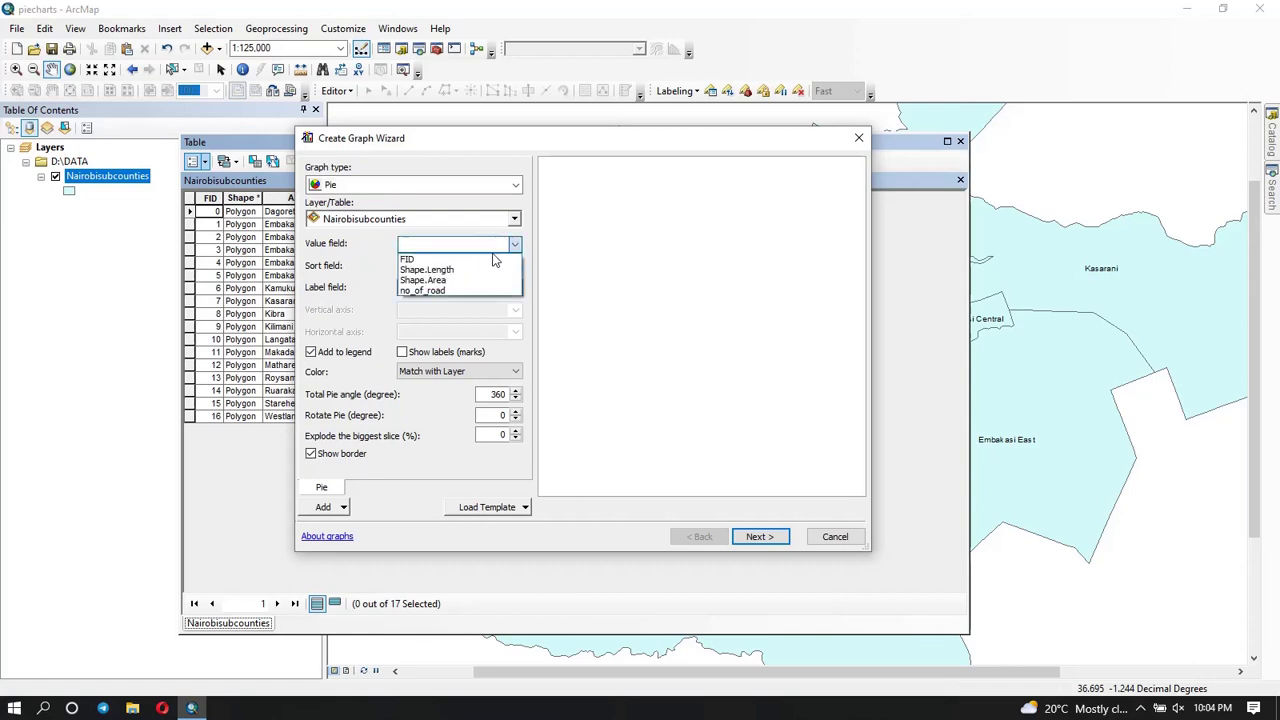
click(437, 290)
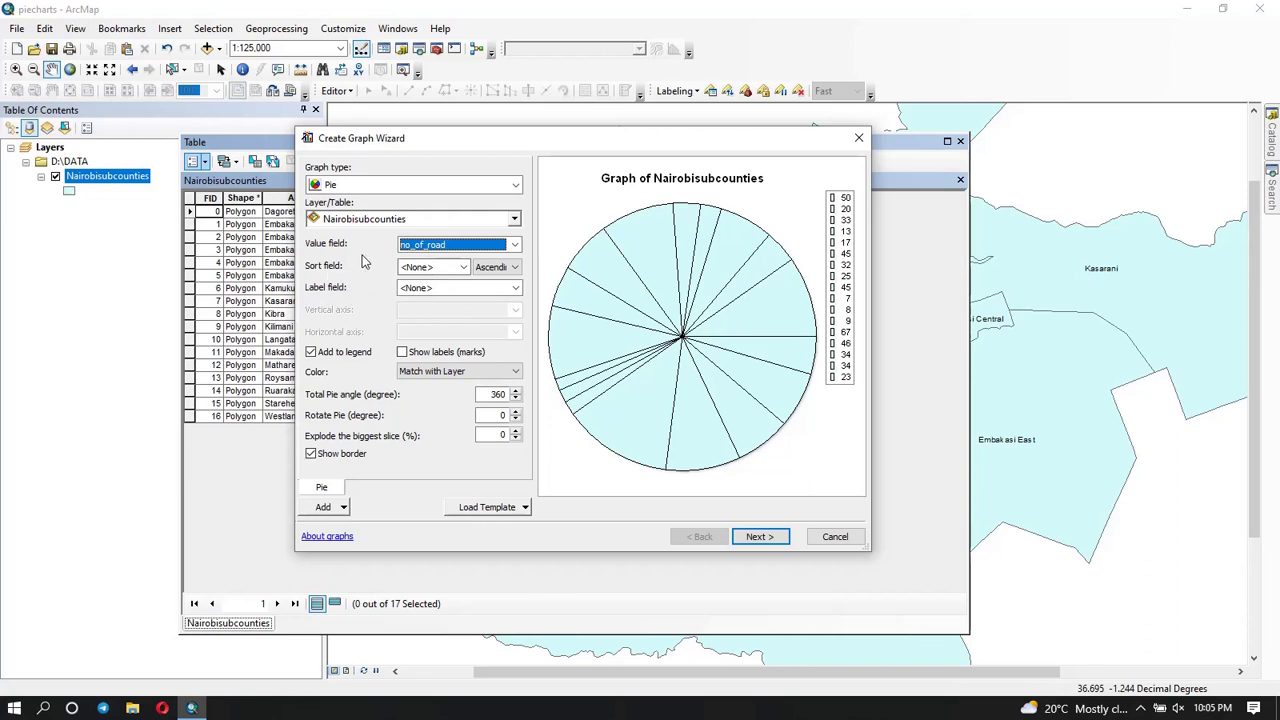
Step: Sort the pie slices by the no_of_road field in descending order
click(464, 268)
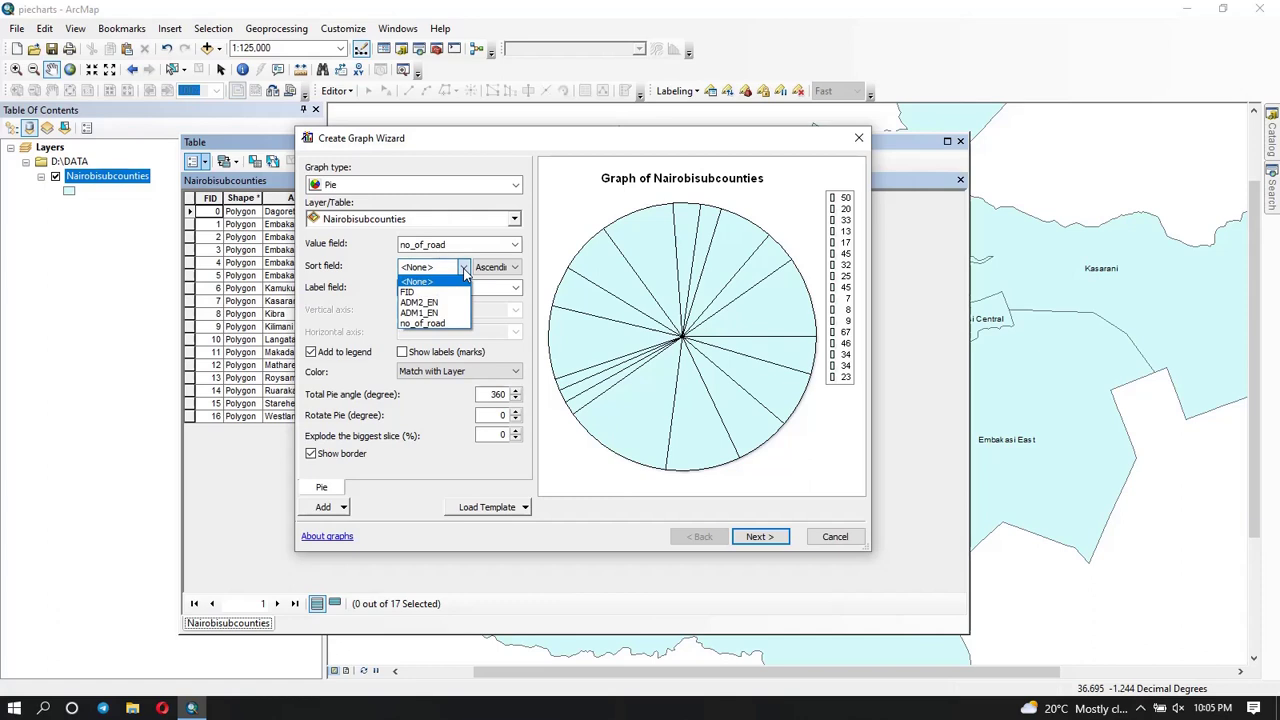
click(418, 291)
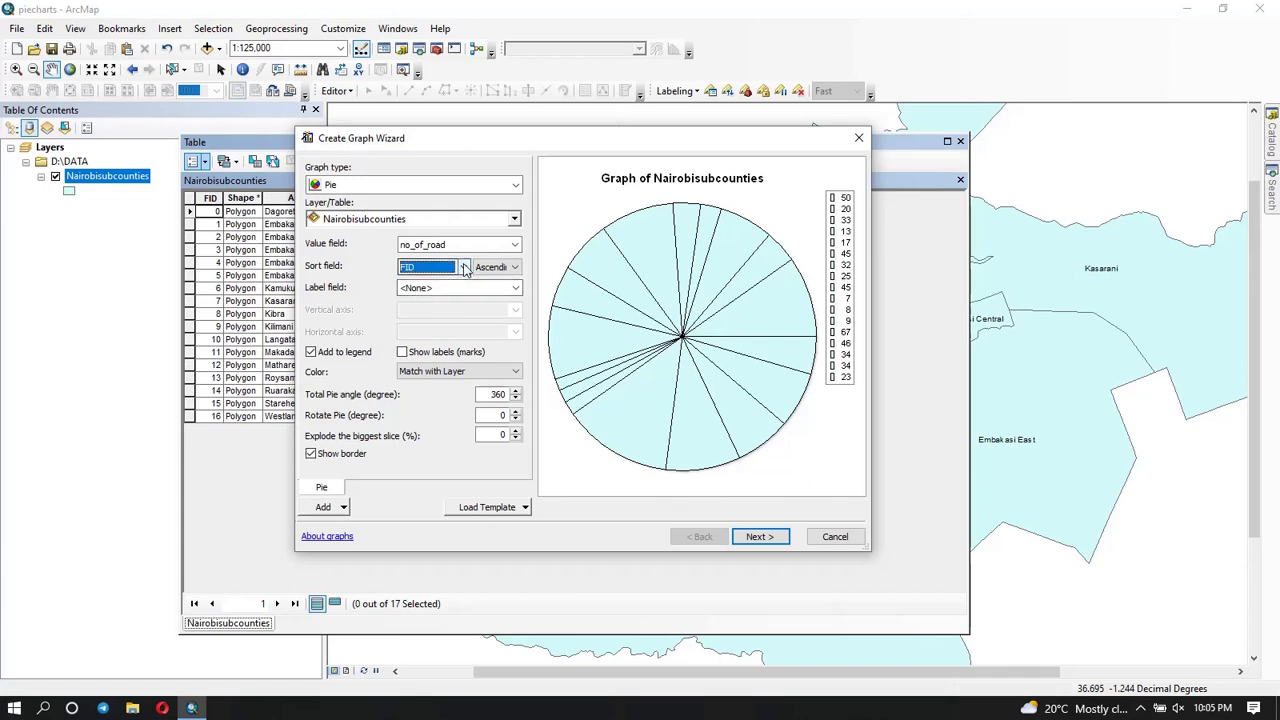
click(464, 268)
click(440, 302)
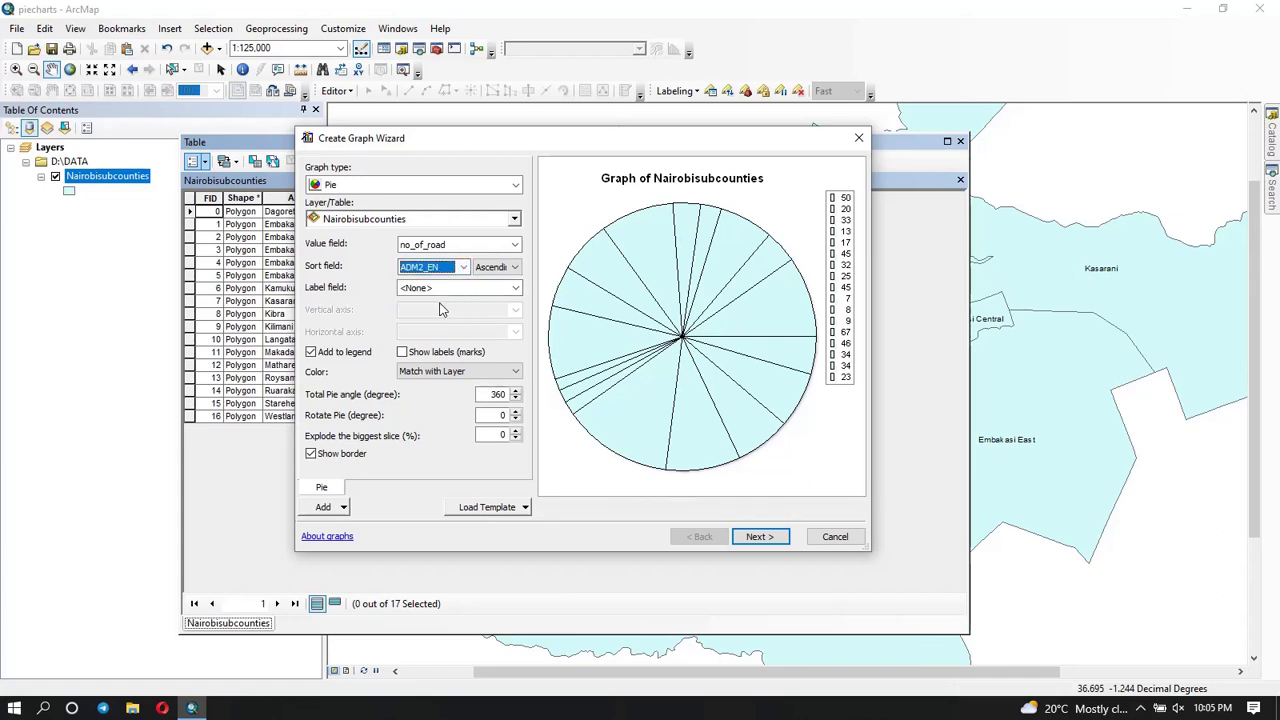
click(463, 268)
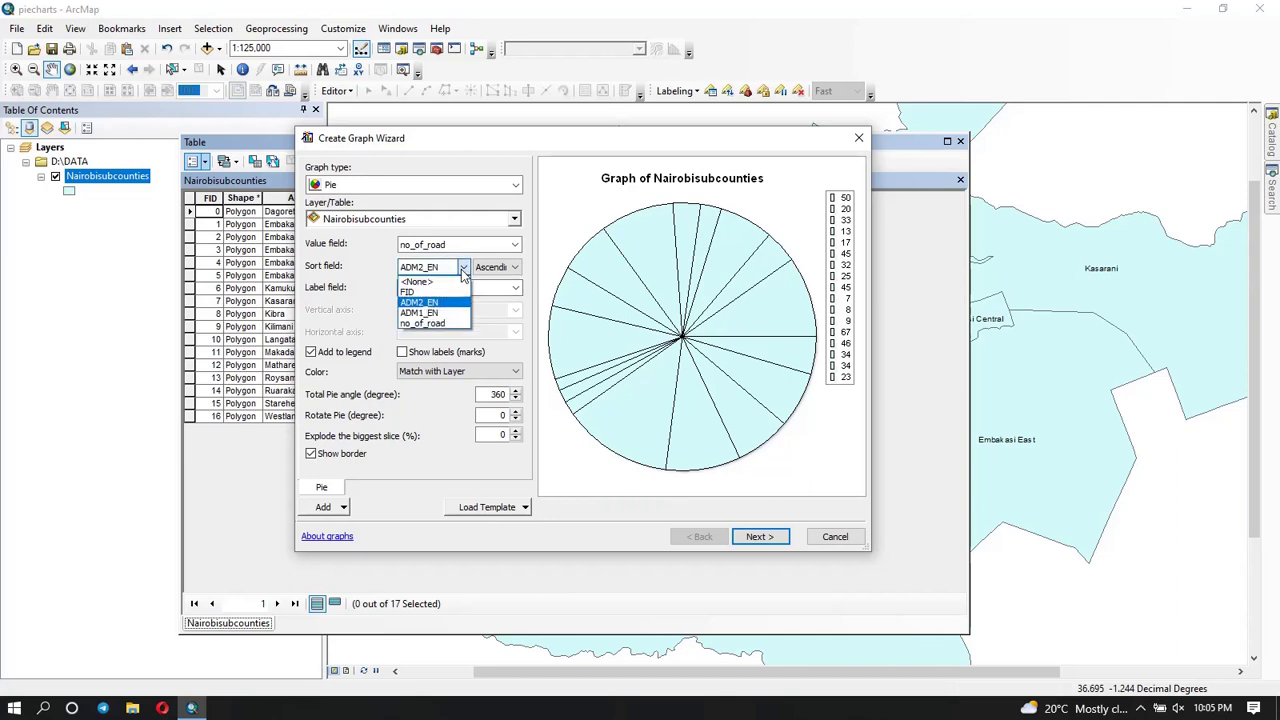
click(436, 327)
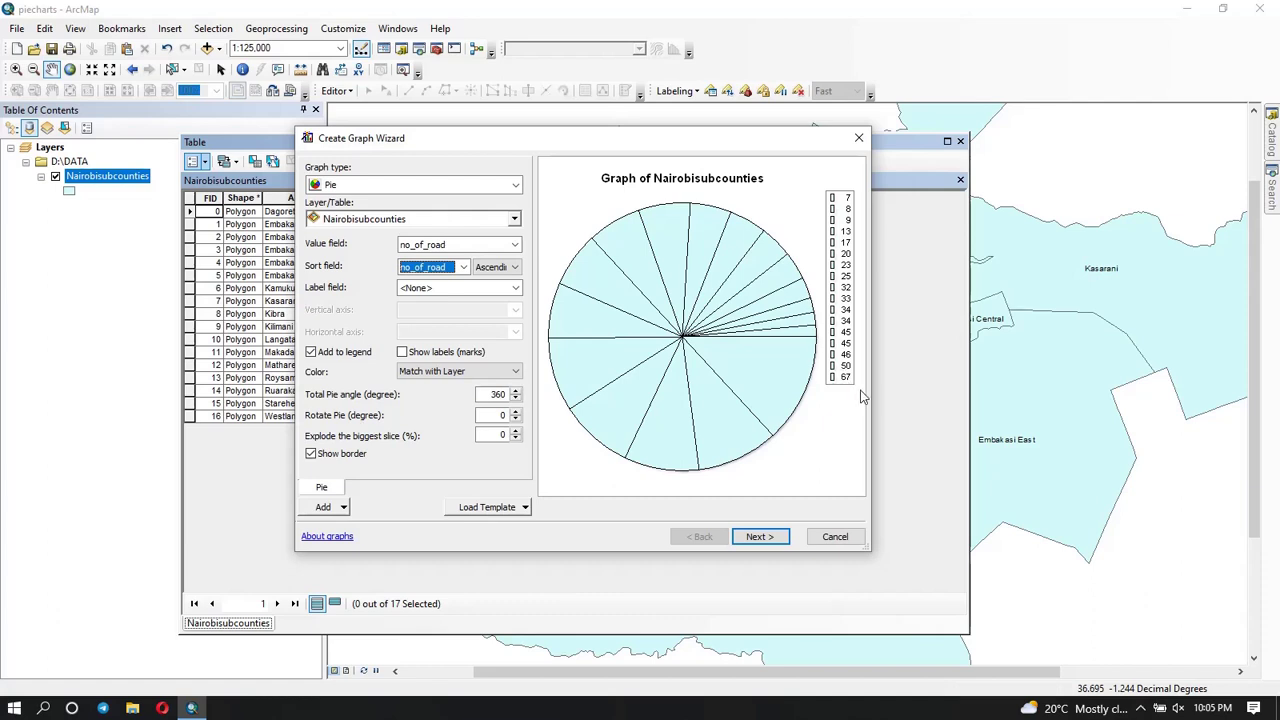
click(513, 267)
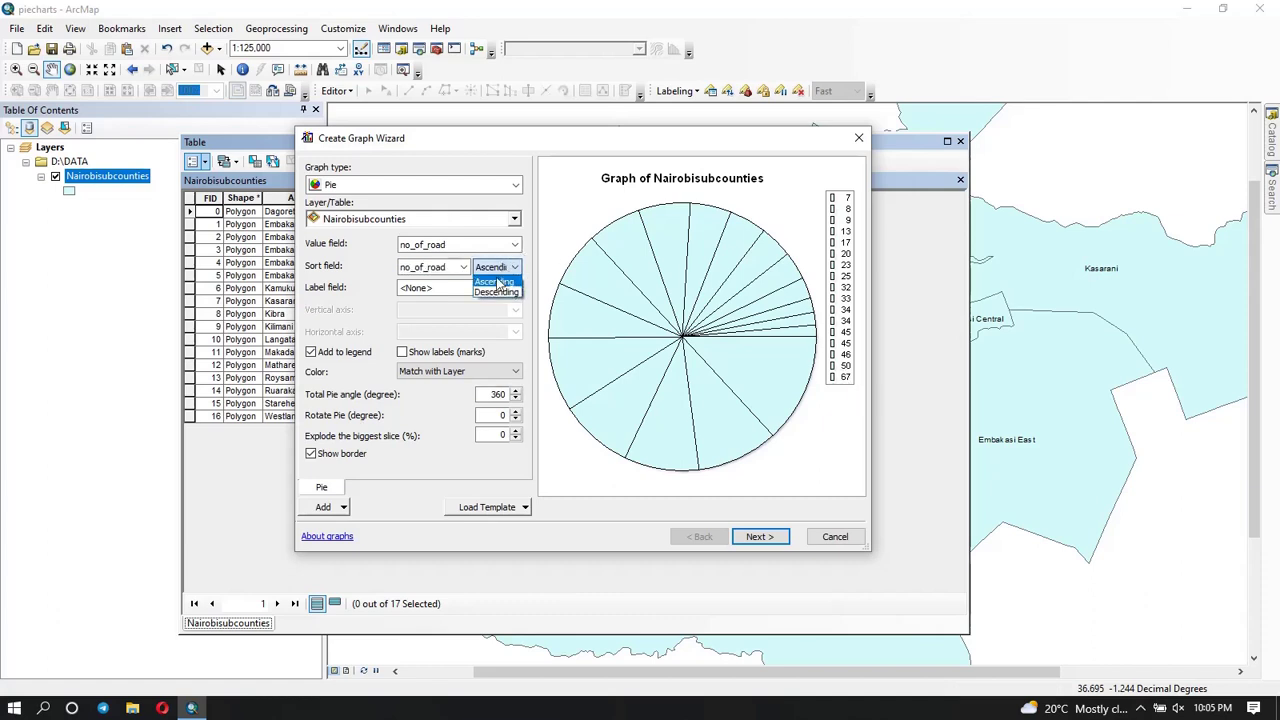
click(492, 292)
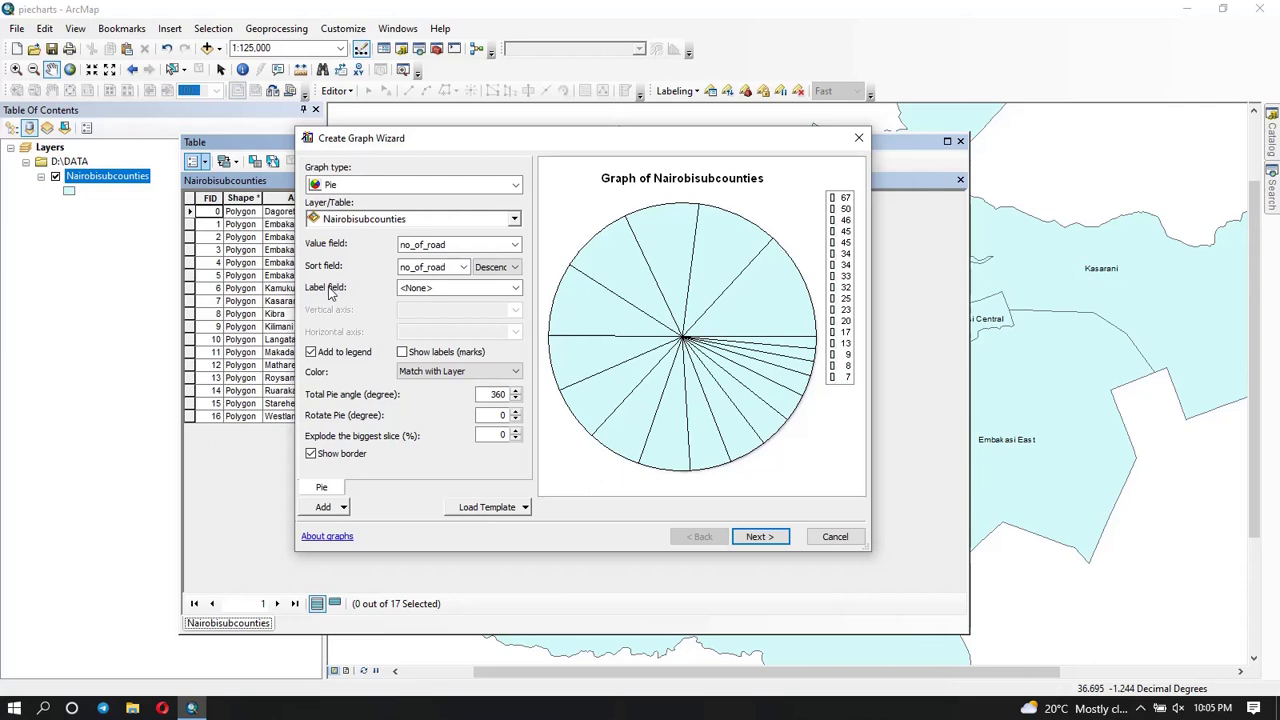
Step: Set the pie graph's label field to ADM2_EN and briefly preview the label marks on the slices
click(515, 288)
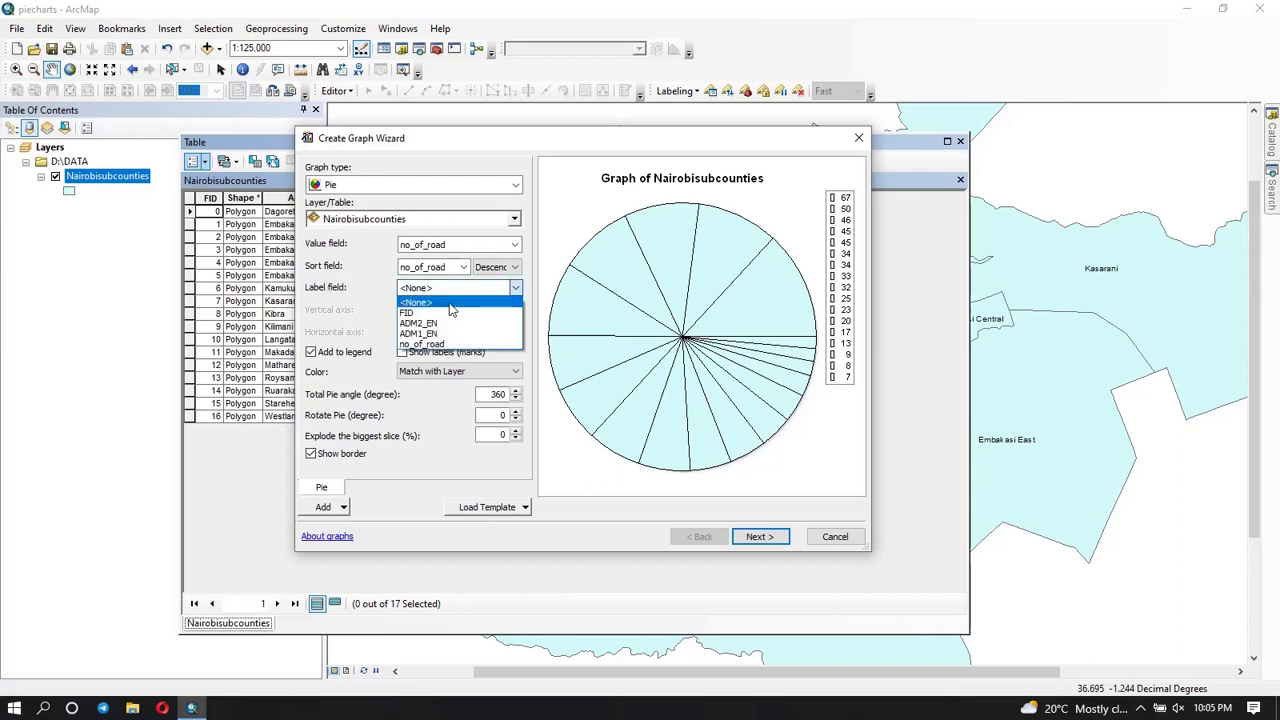
click(480, 140)
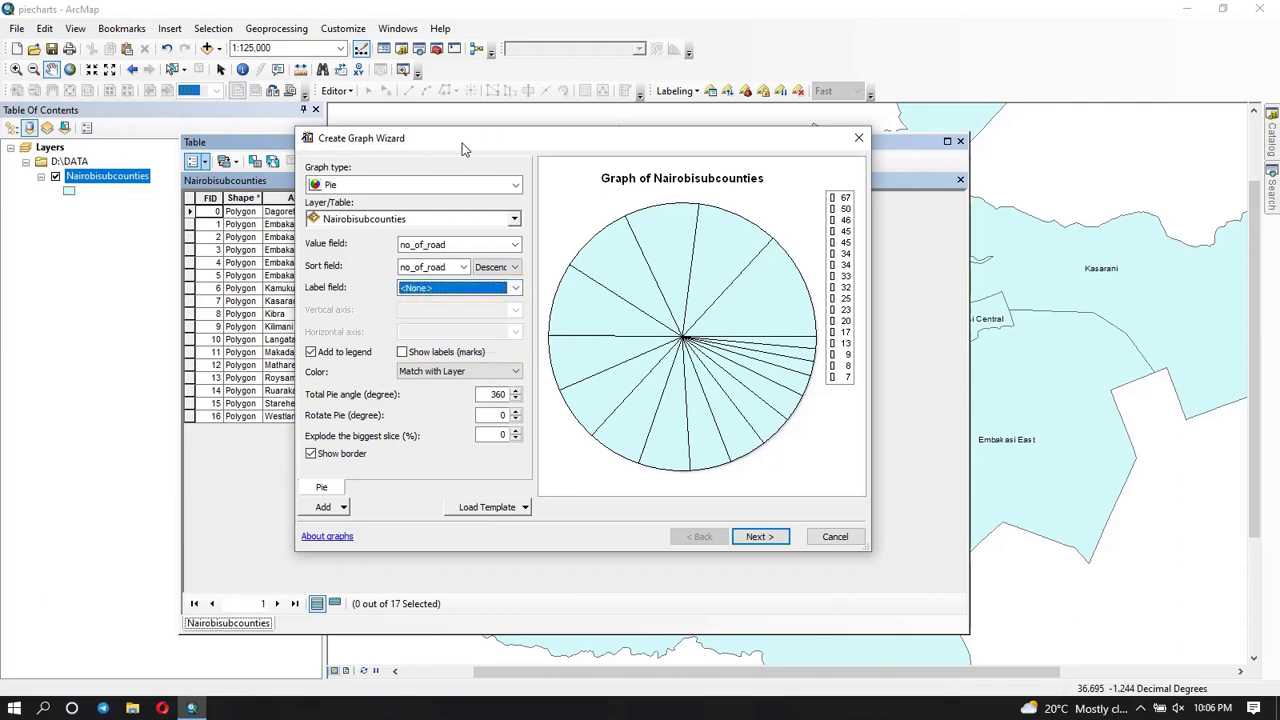
drag(480, 140, 650, 137)
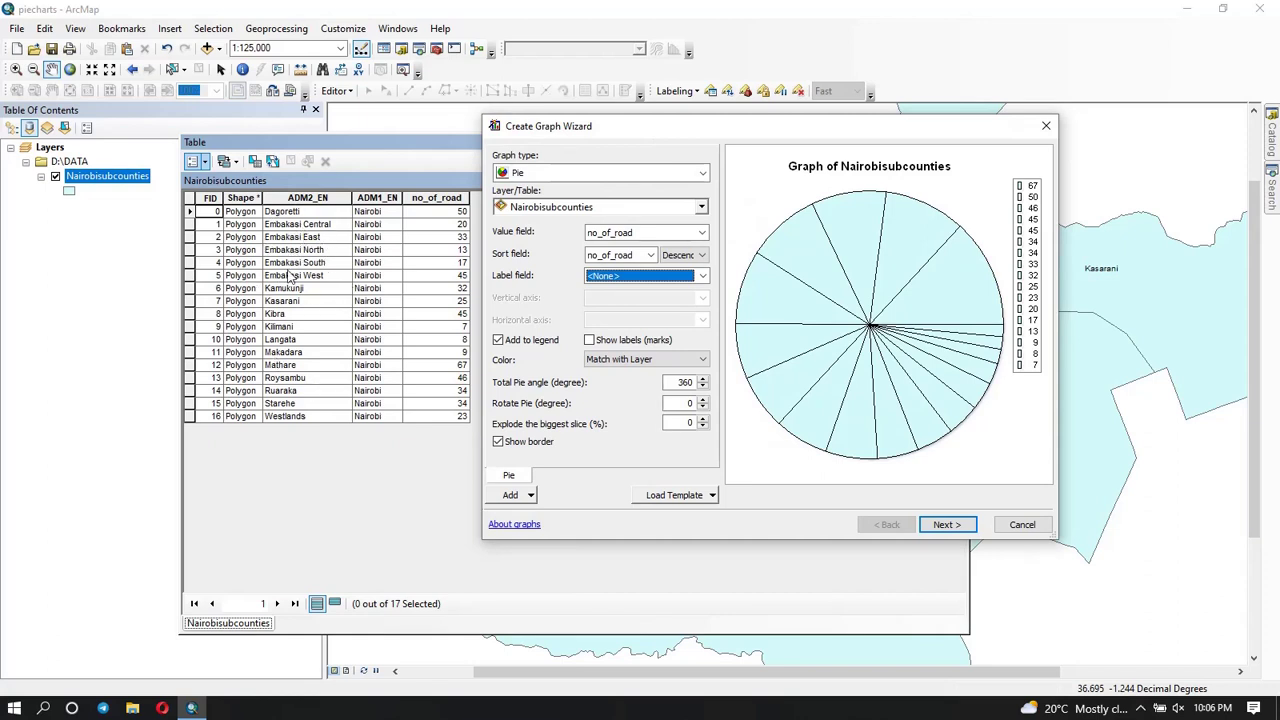
click(703, 278)
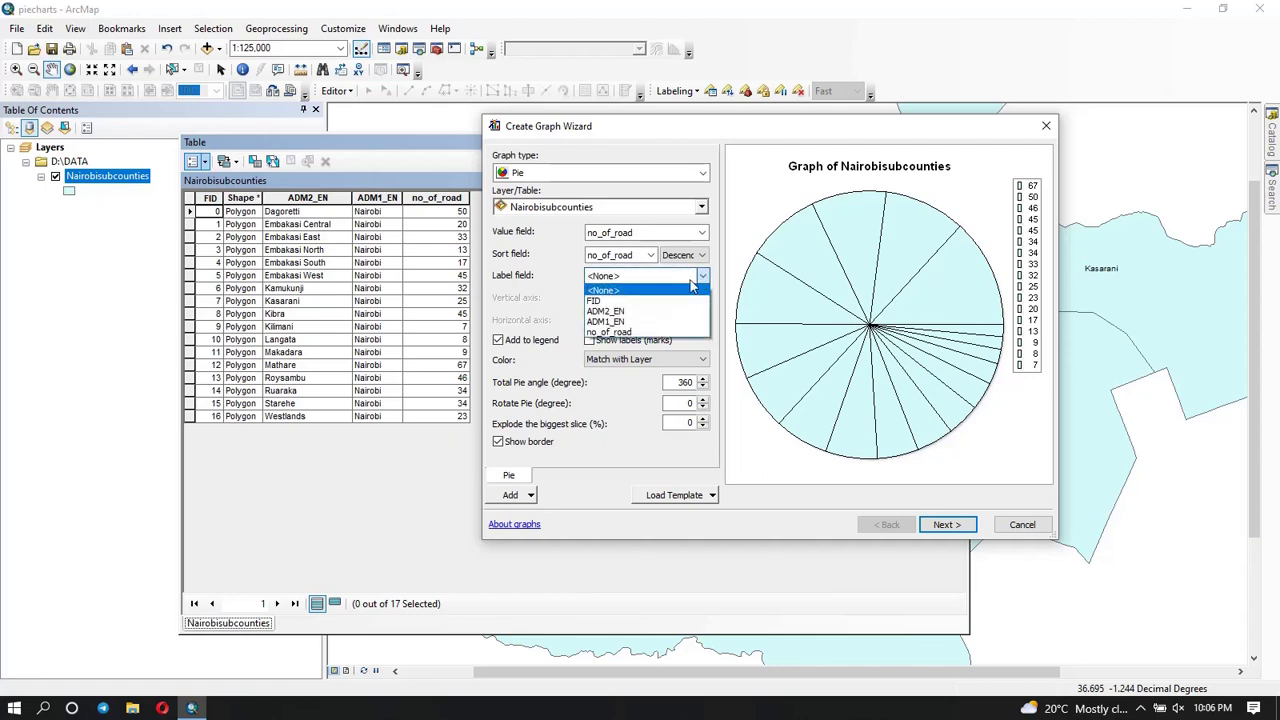
click(615, 316)
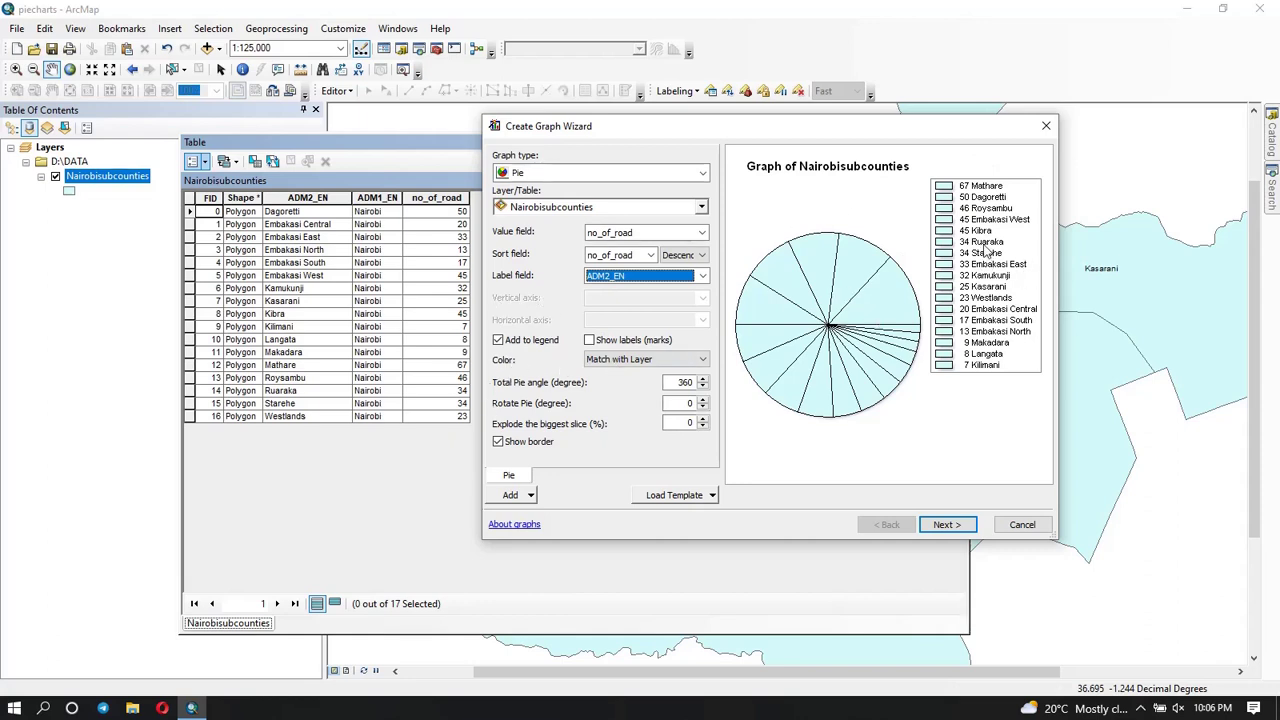
click(590, 340)
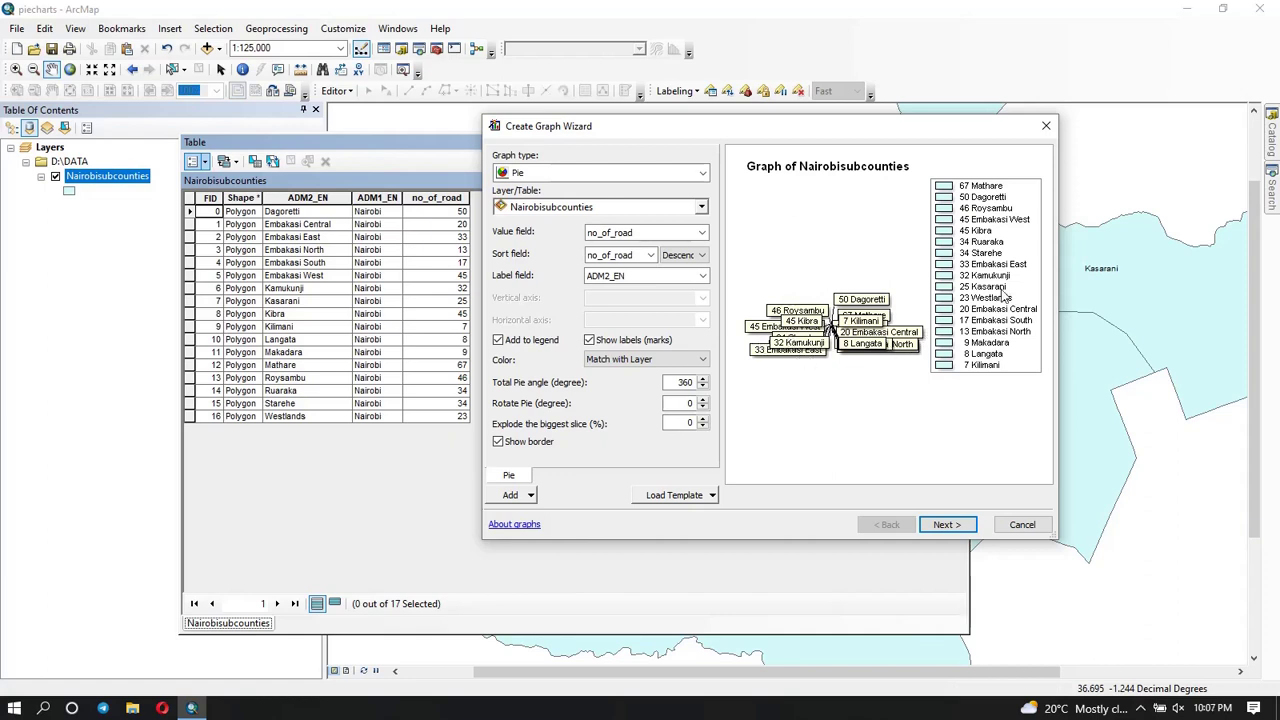
click(589, 341)
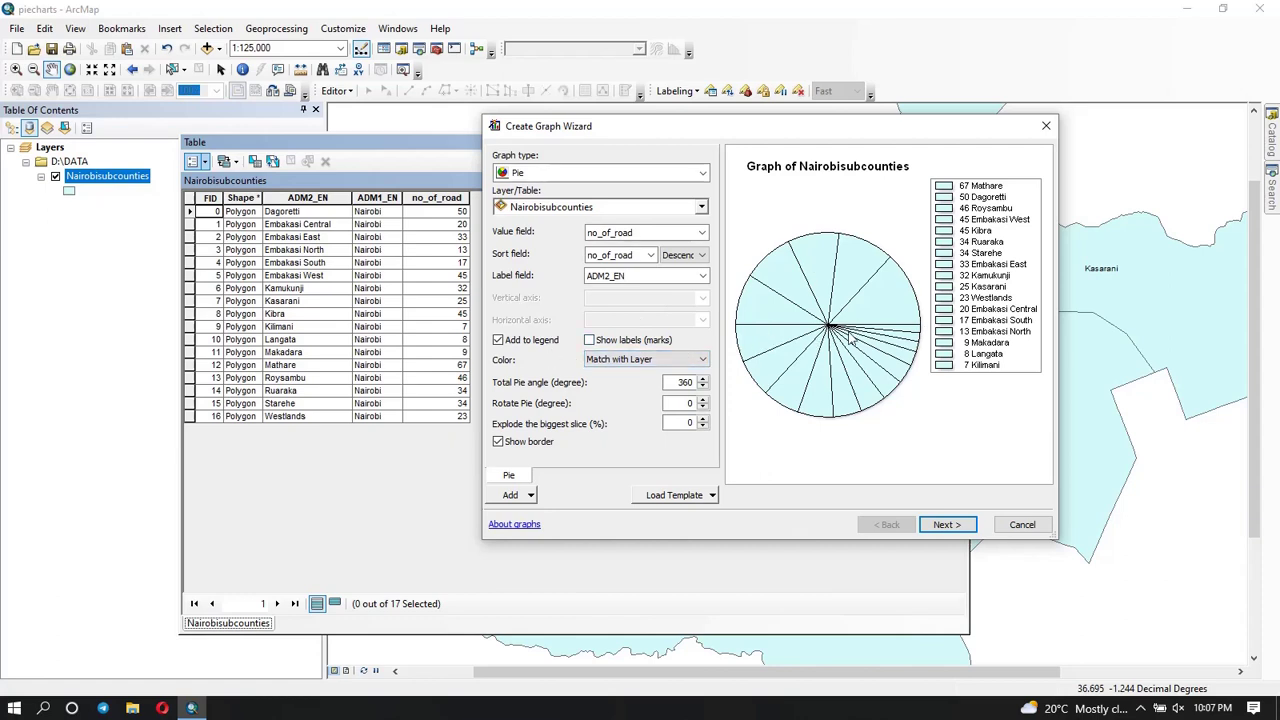
Step: Color the pie slices with the Classic palette and briefly preview the pie without its border
click(700, 360)
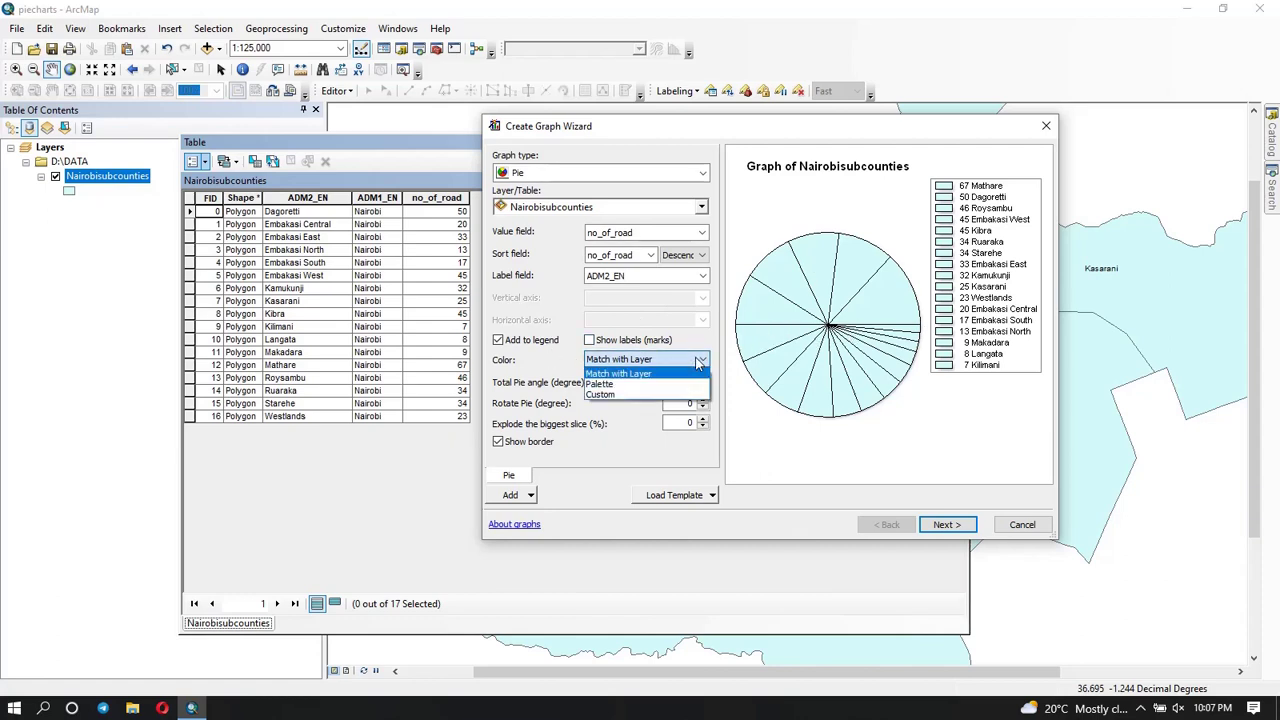
click(610, 384)
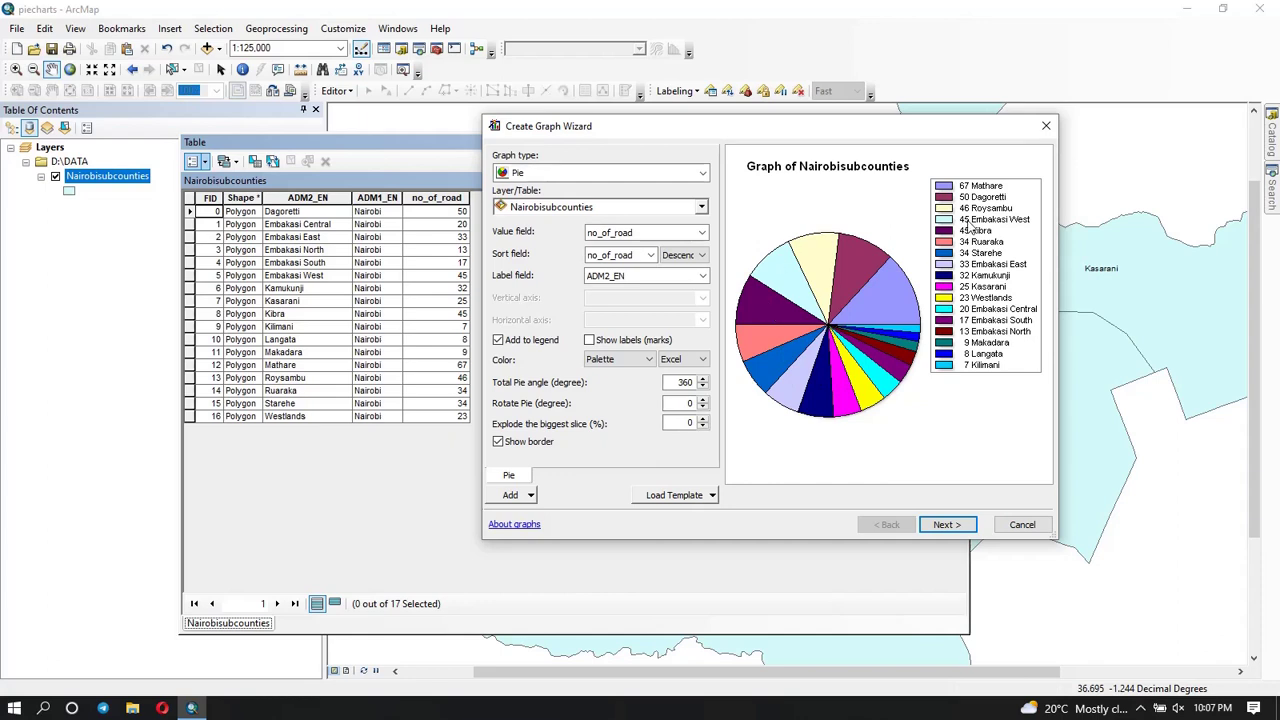
click(688, 361)
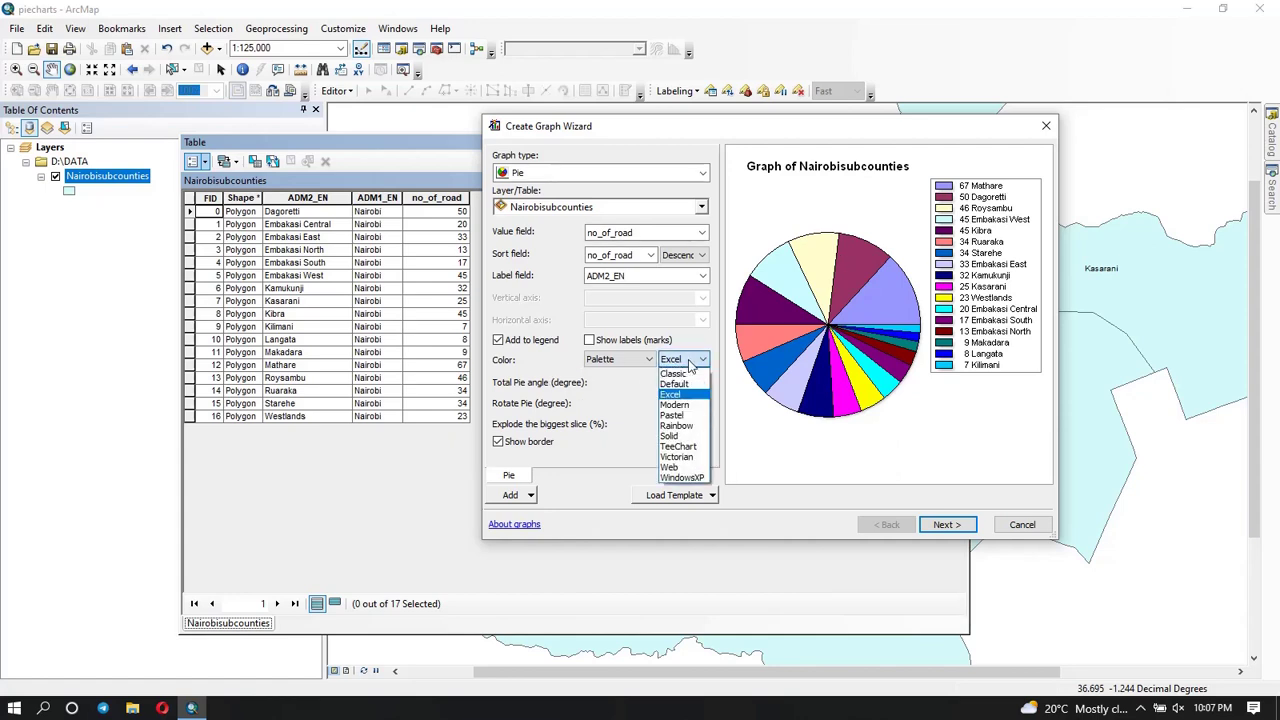
click(684, 374)
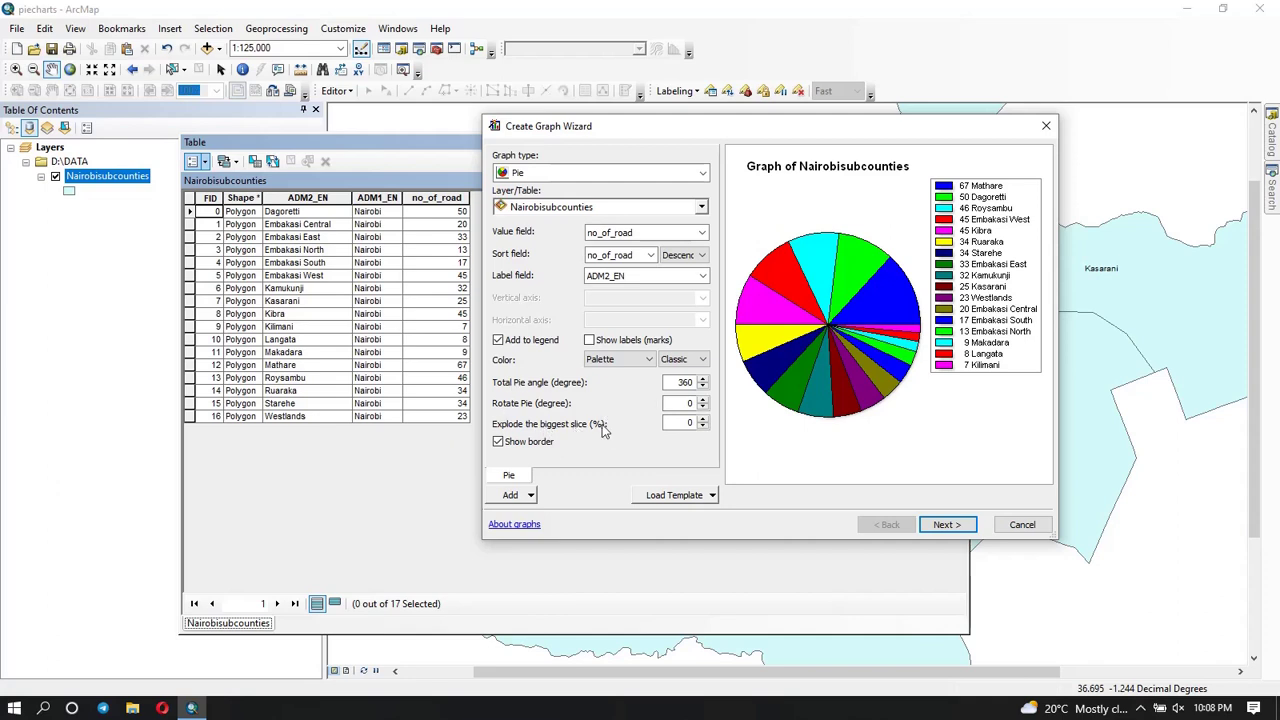
click(496, 441)
click(496, 441)
Step: Proceed to the graph's appearance settings and set the graph title to "Nairobi Number of roads"
click(945, 524)
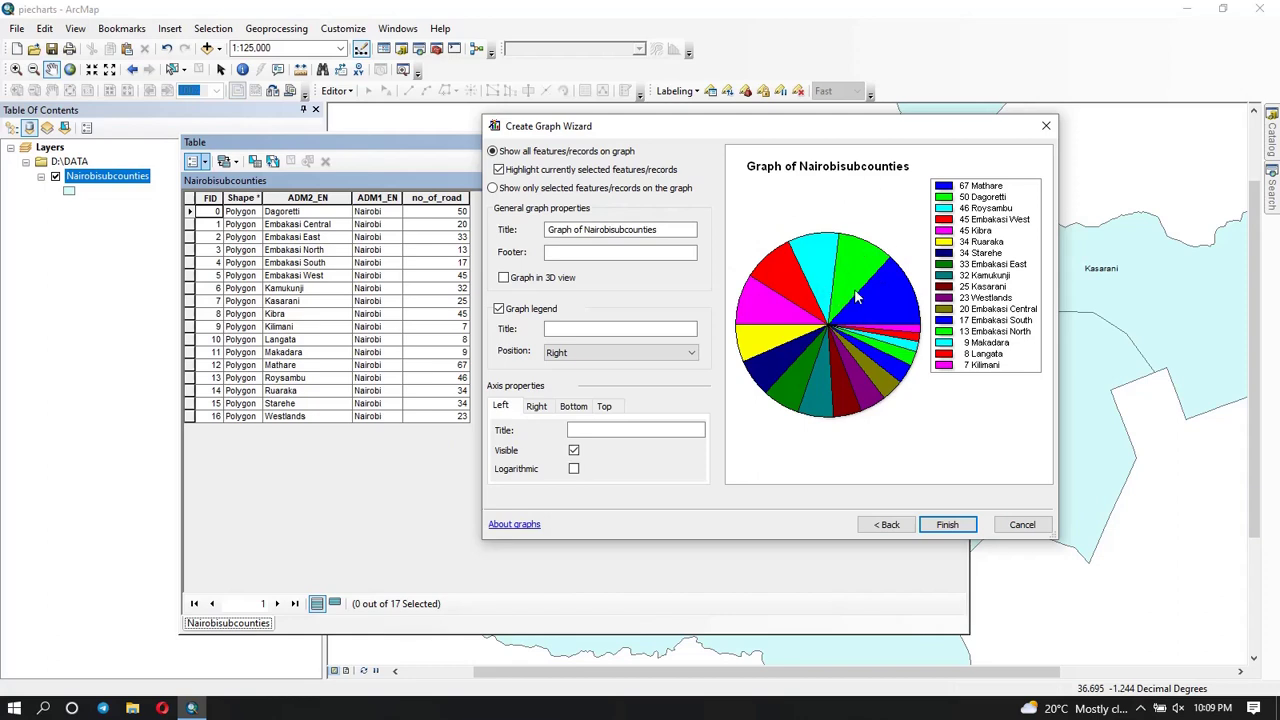
click(587, 230)
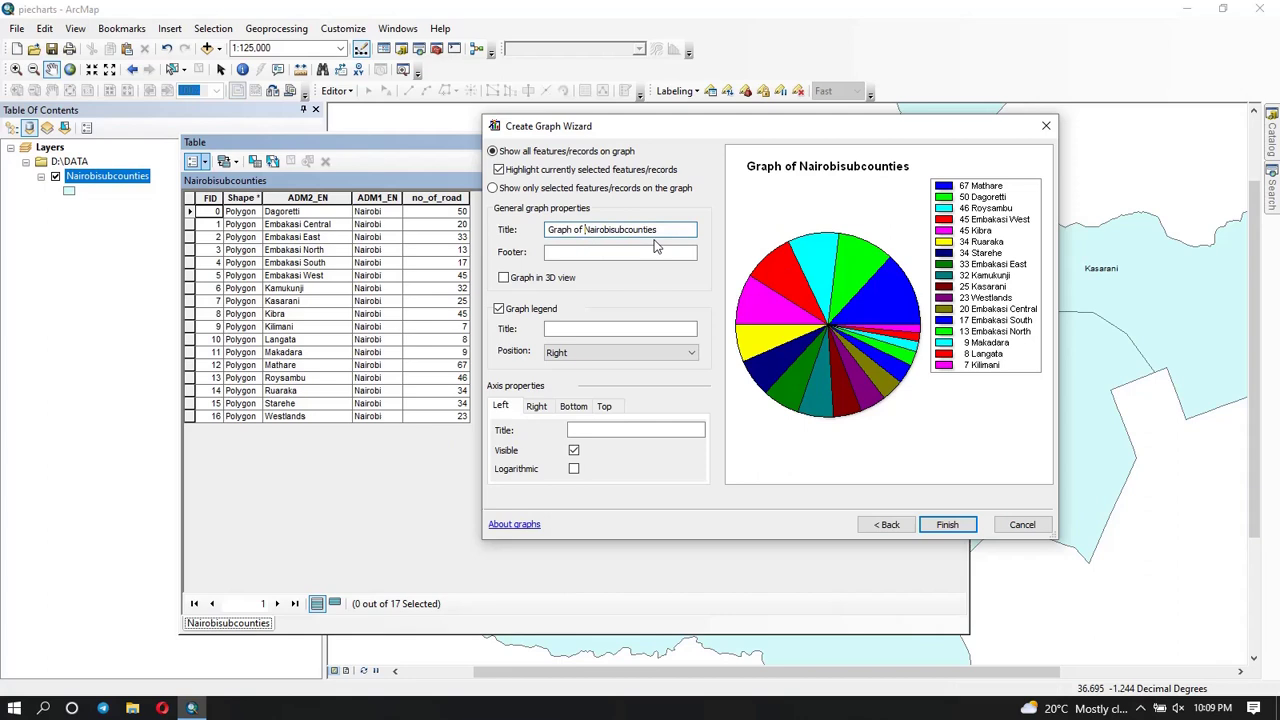
drag(662, 226, 537, 233)
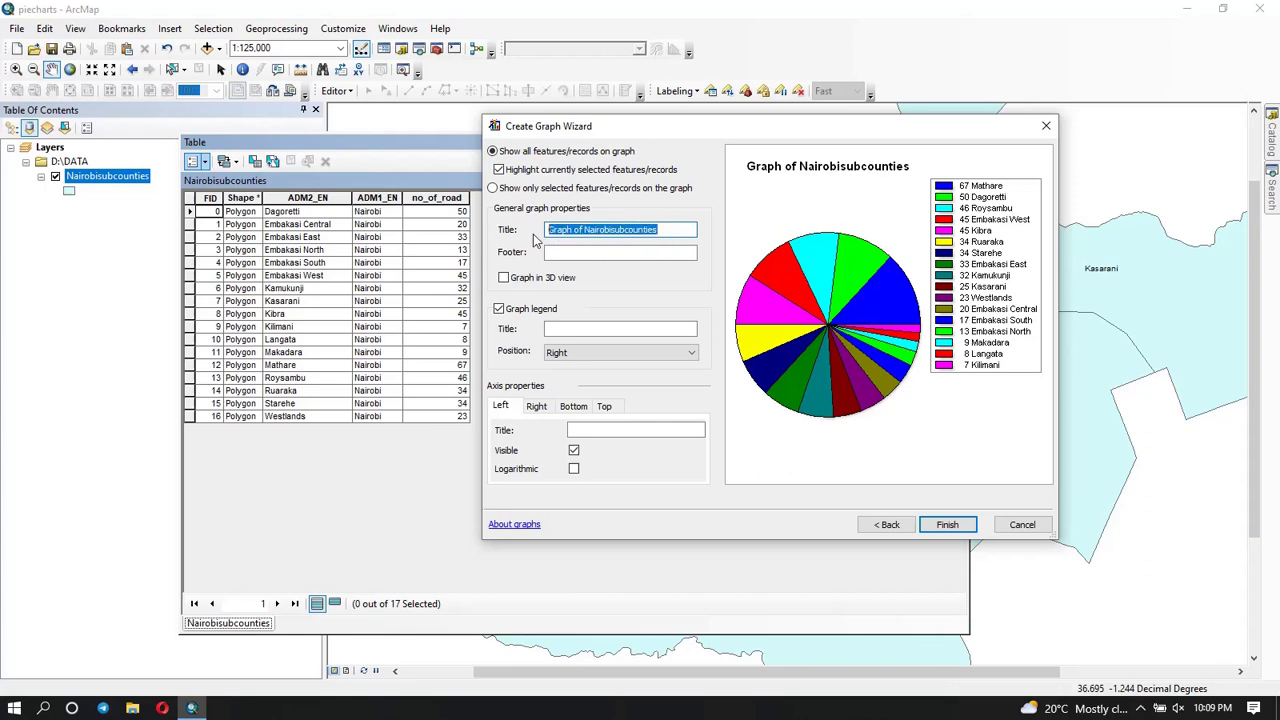
text(N)
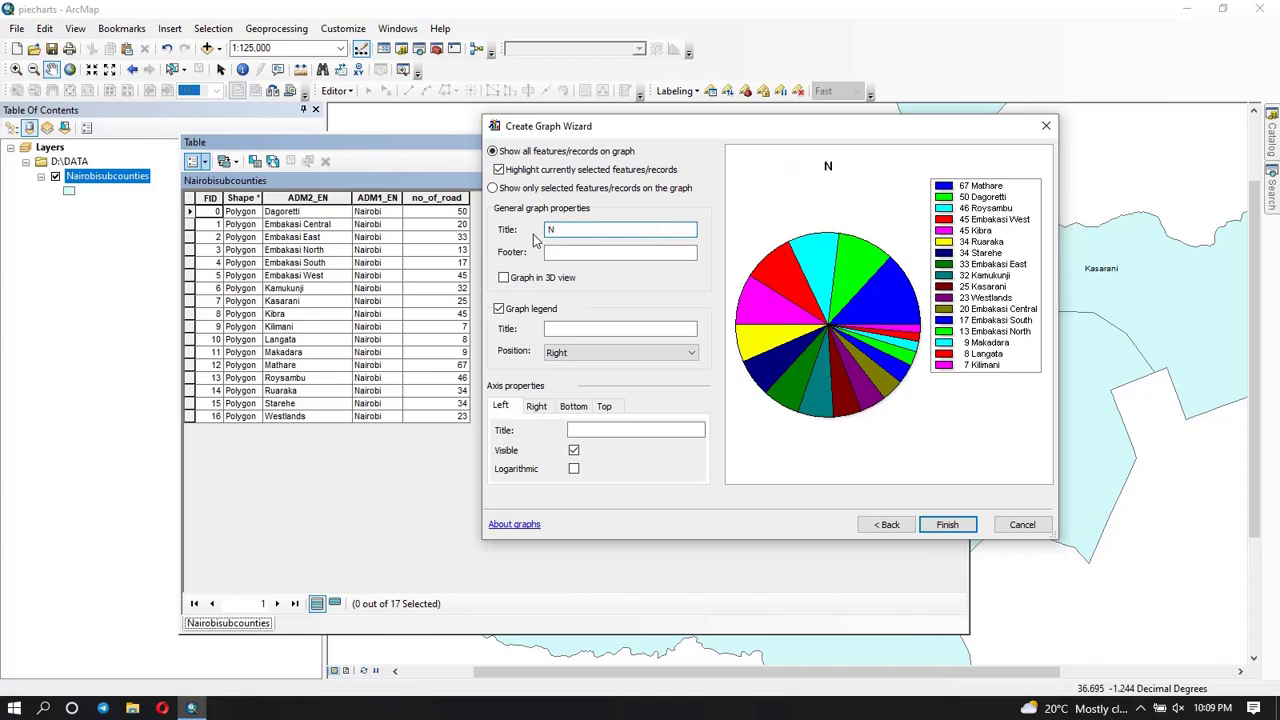
text(airobi Number)
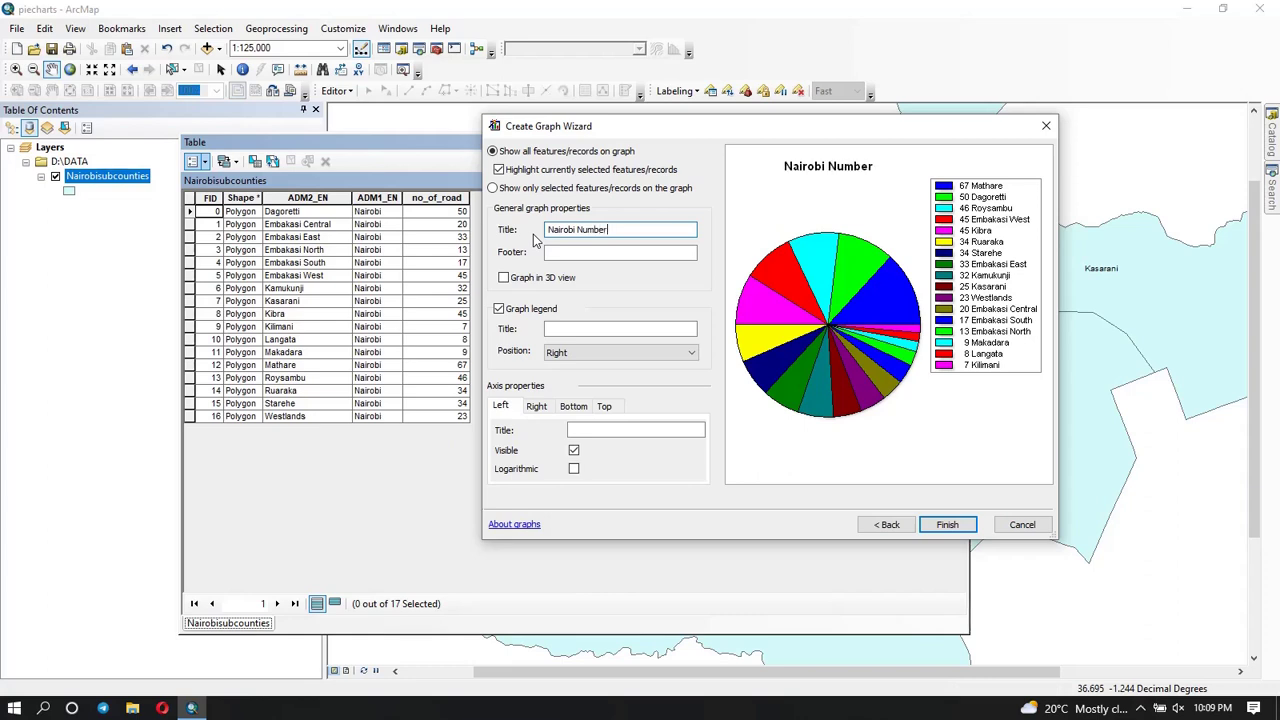
text( of roads)
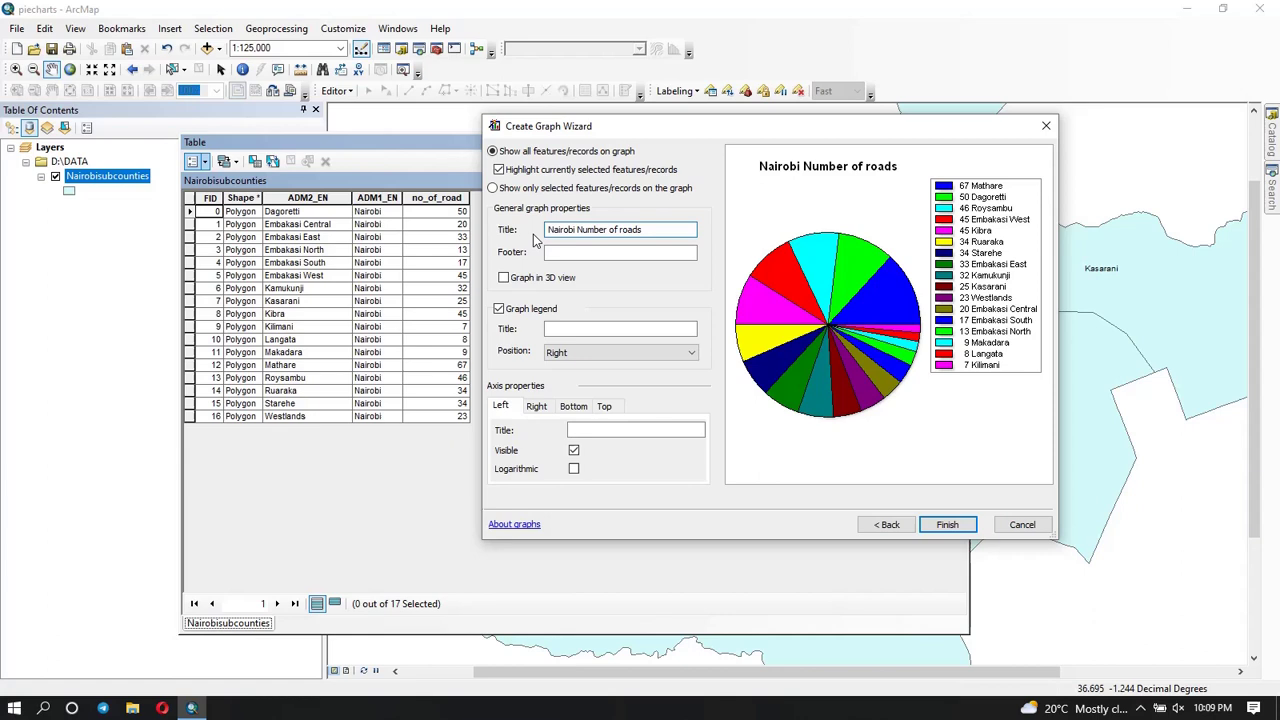
Step: Add the footer "Nairobi" to the graph and display the pie in 3D view
click(565, 254)
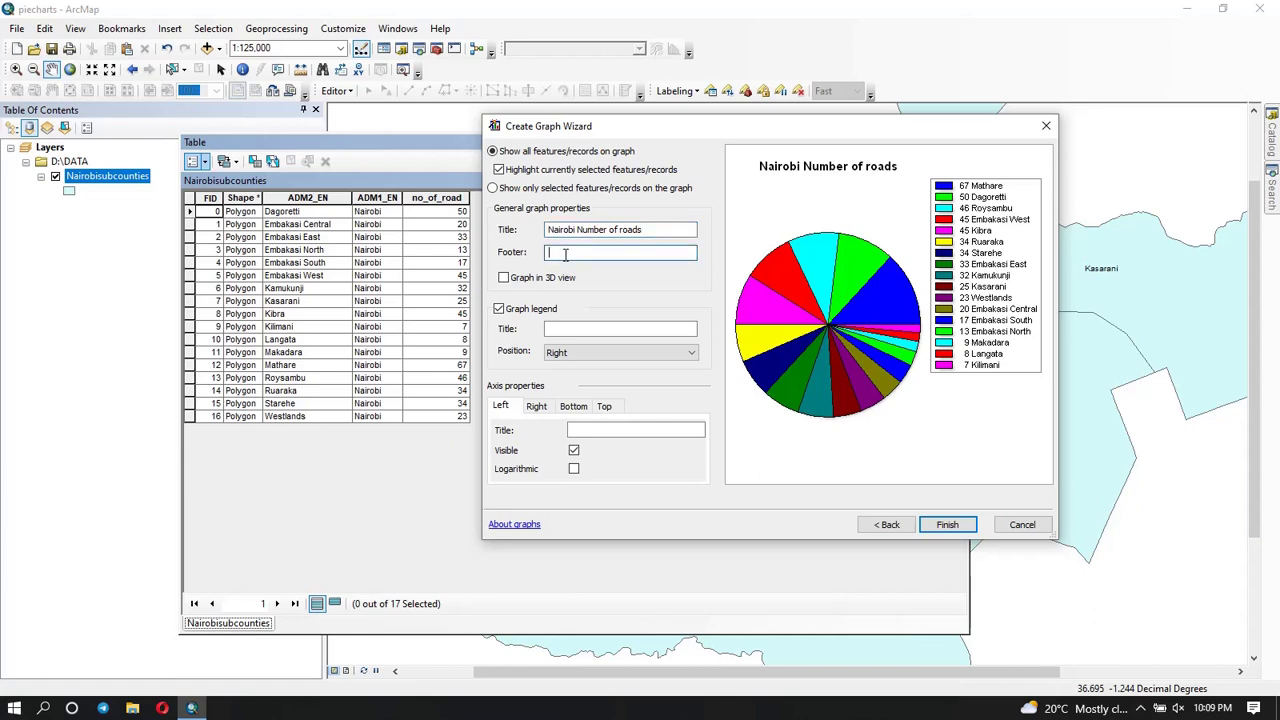
text(Na)
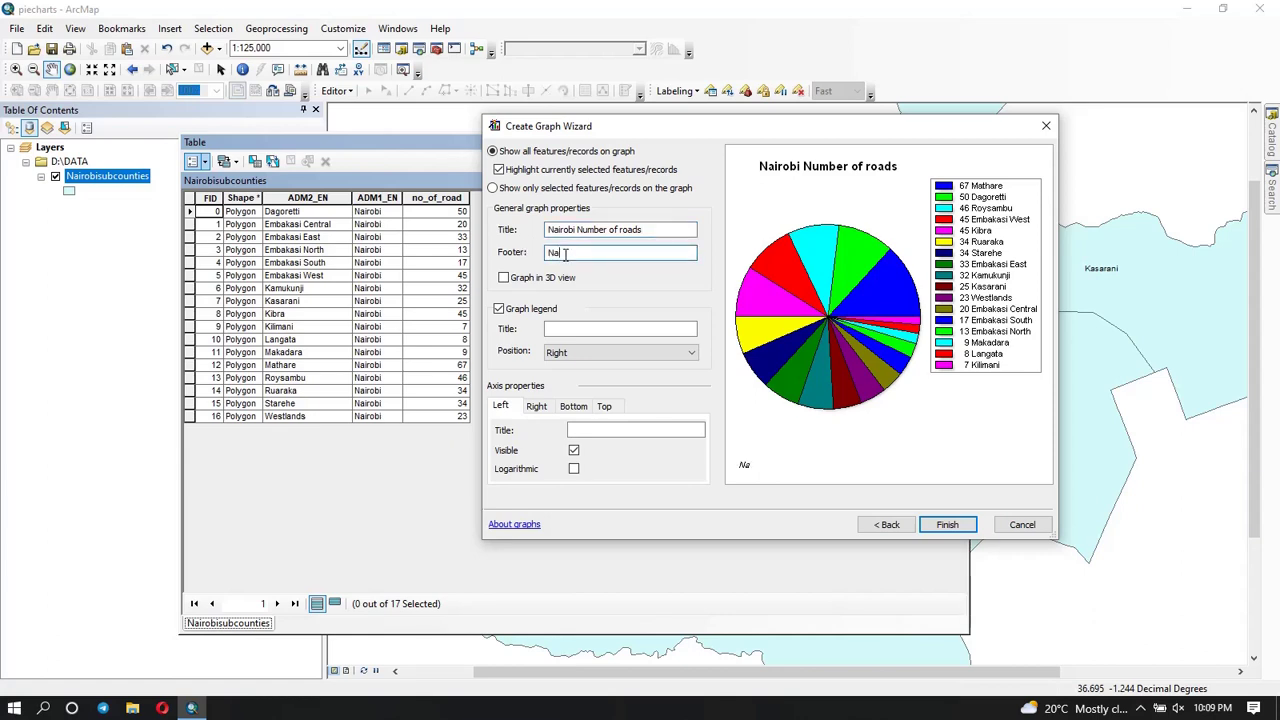
text(irobi)
click(504, 277)
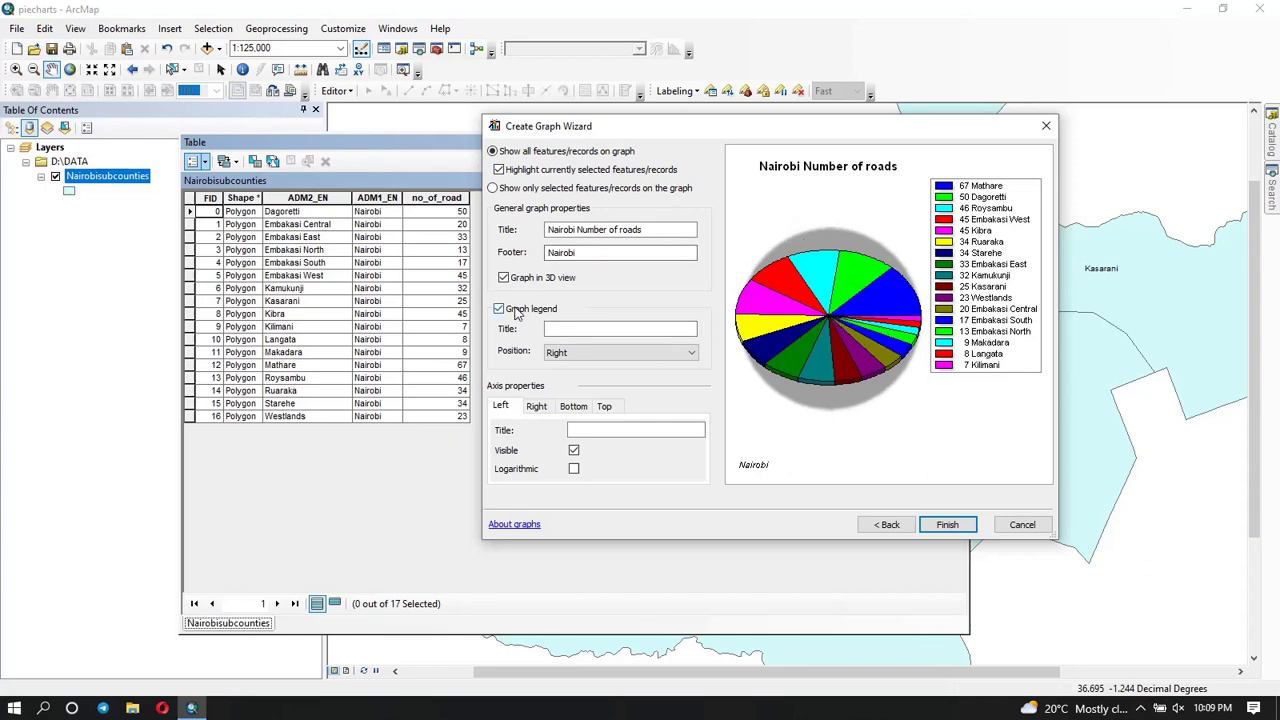
Step: Title the graph legend "Legend" and set its position to Bottom after previewing the Left and Top placements
click(540, 329)
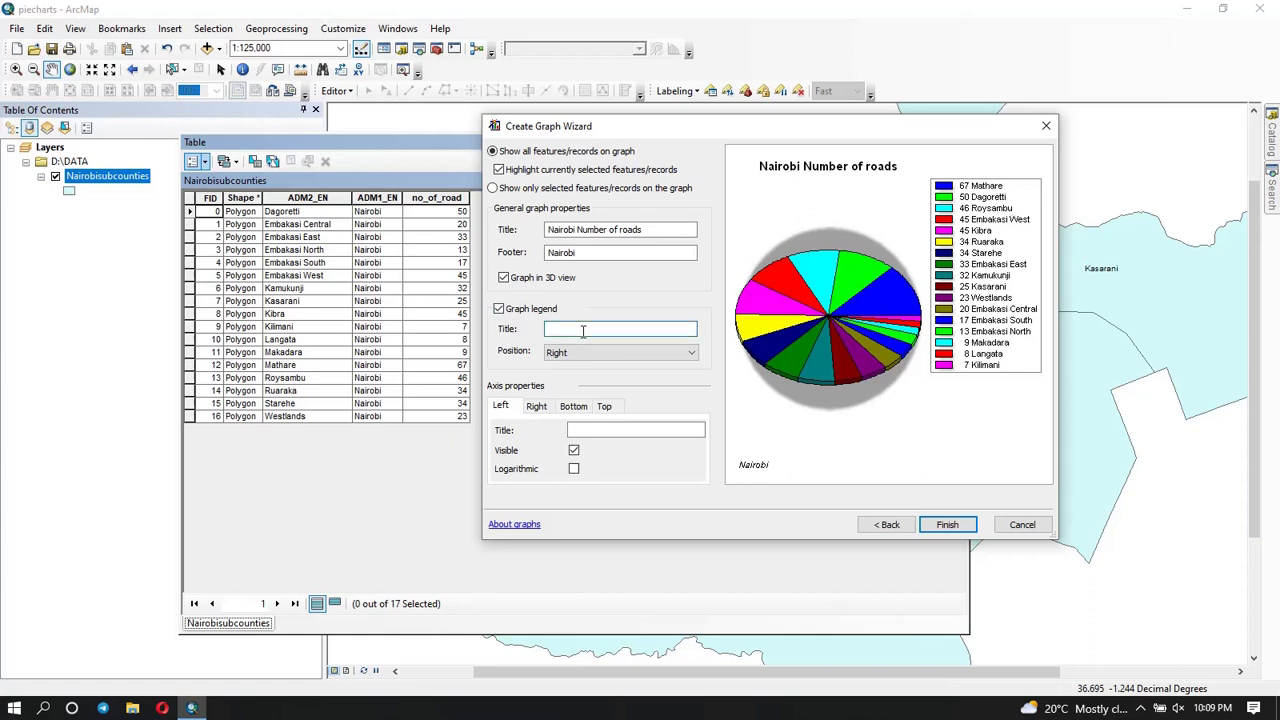
text(Legend)
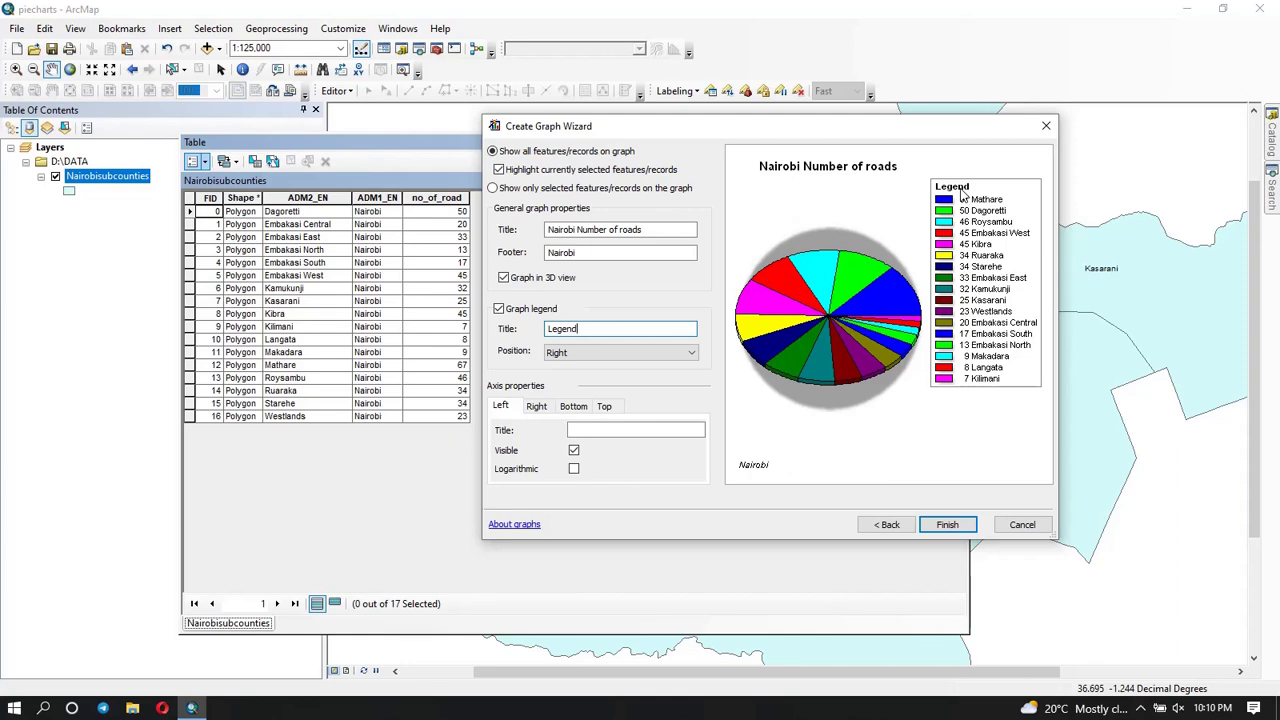
click(572, 358)
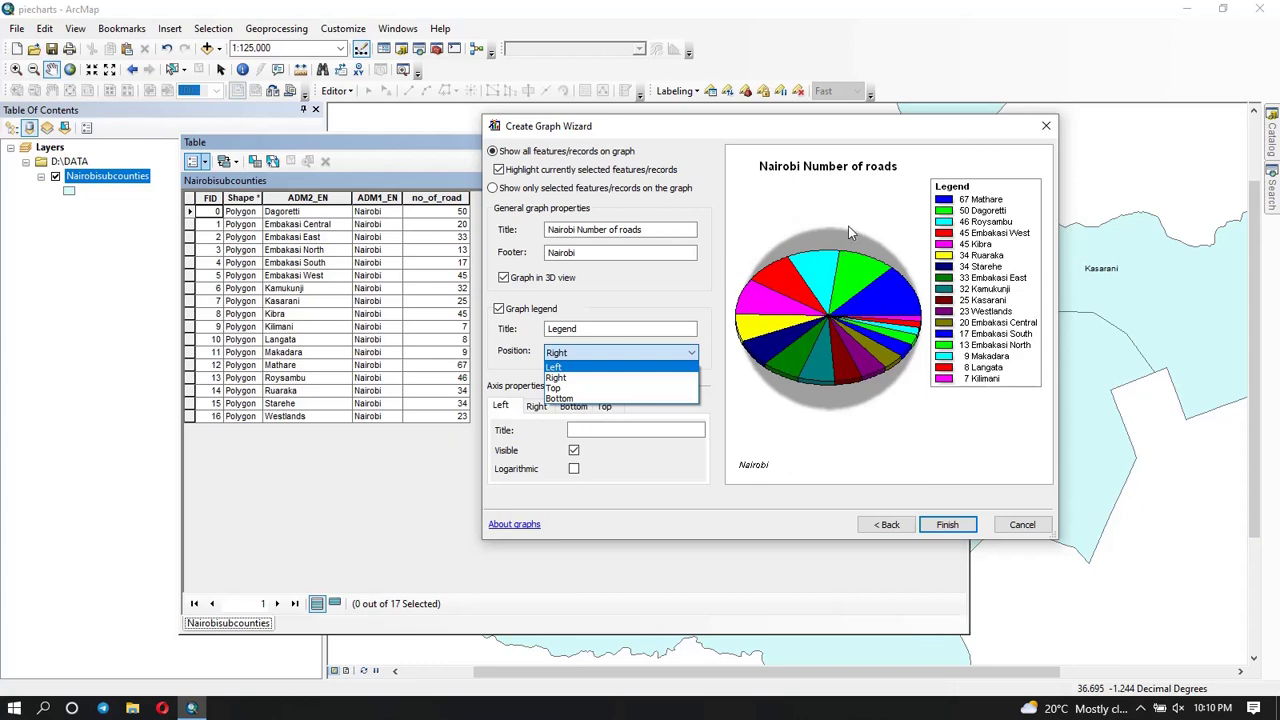
click(555, 368)
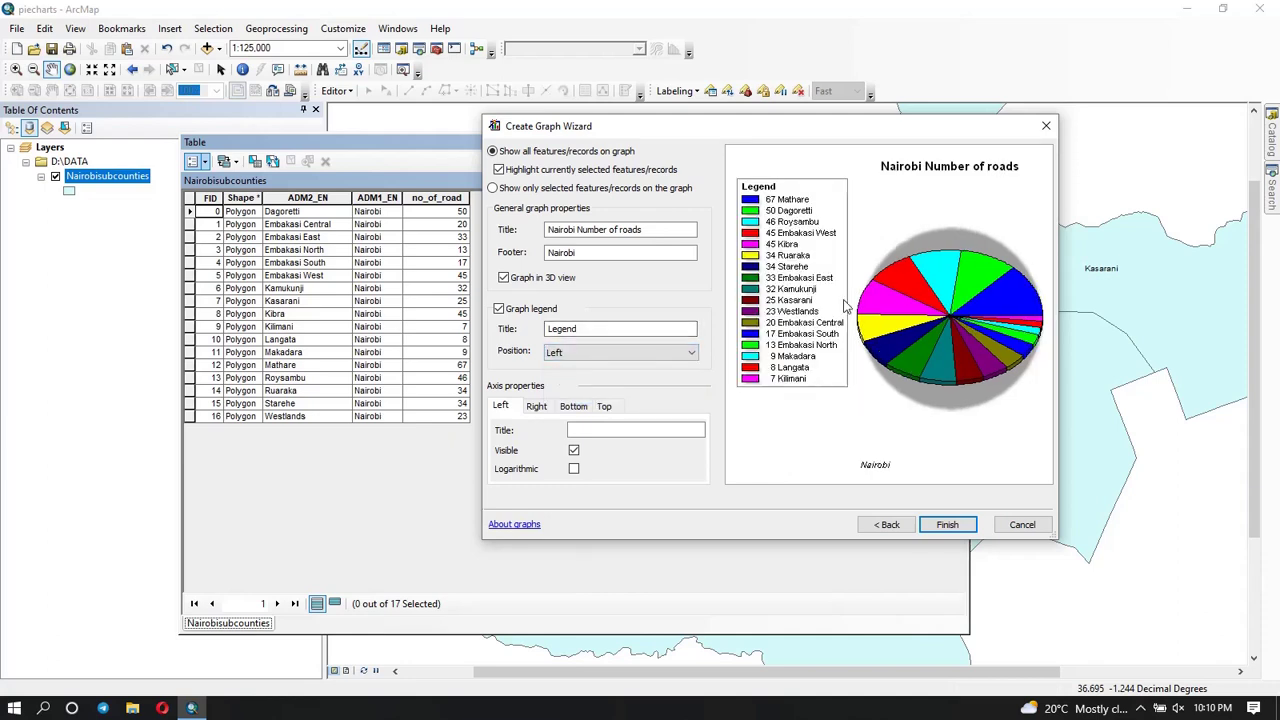
click(637, 363)
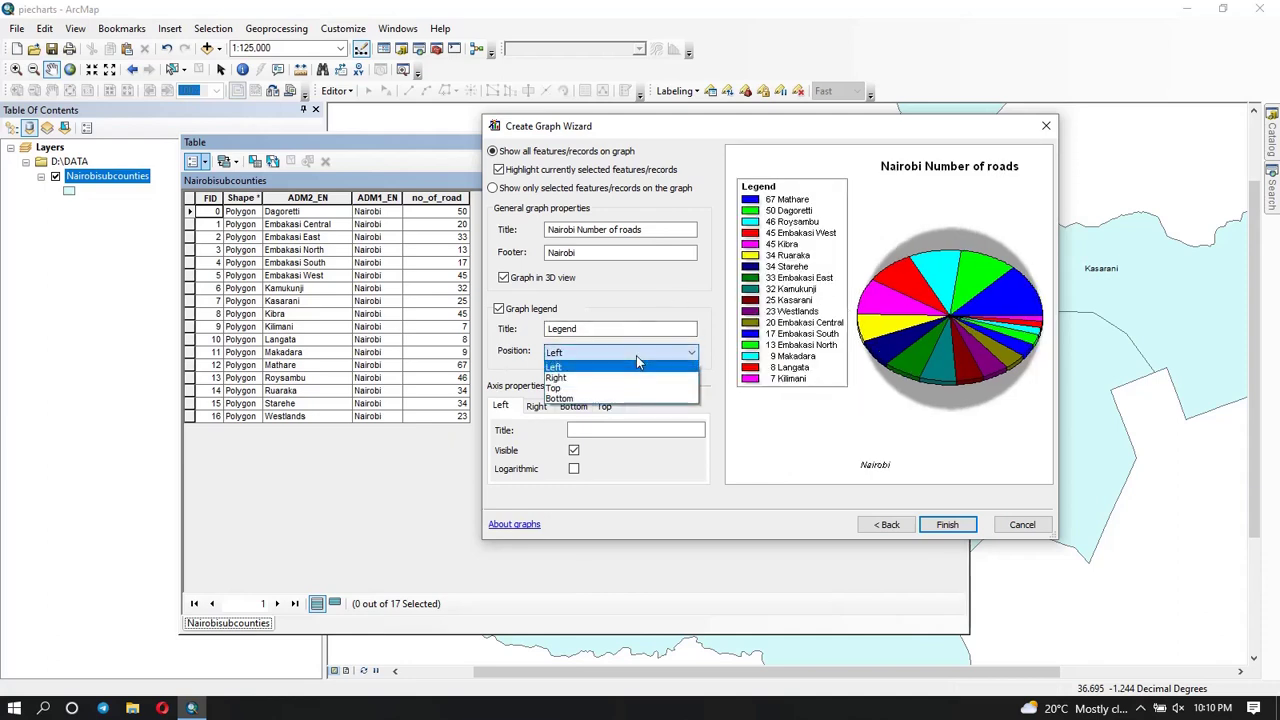
click(572, 390)
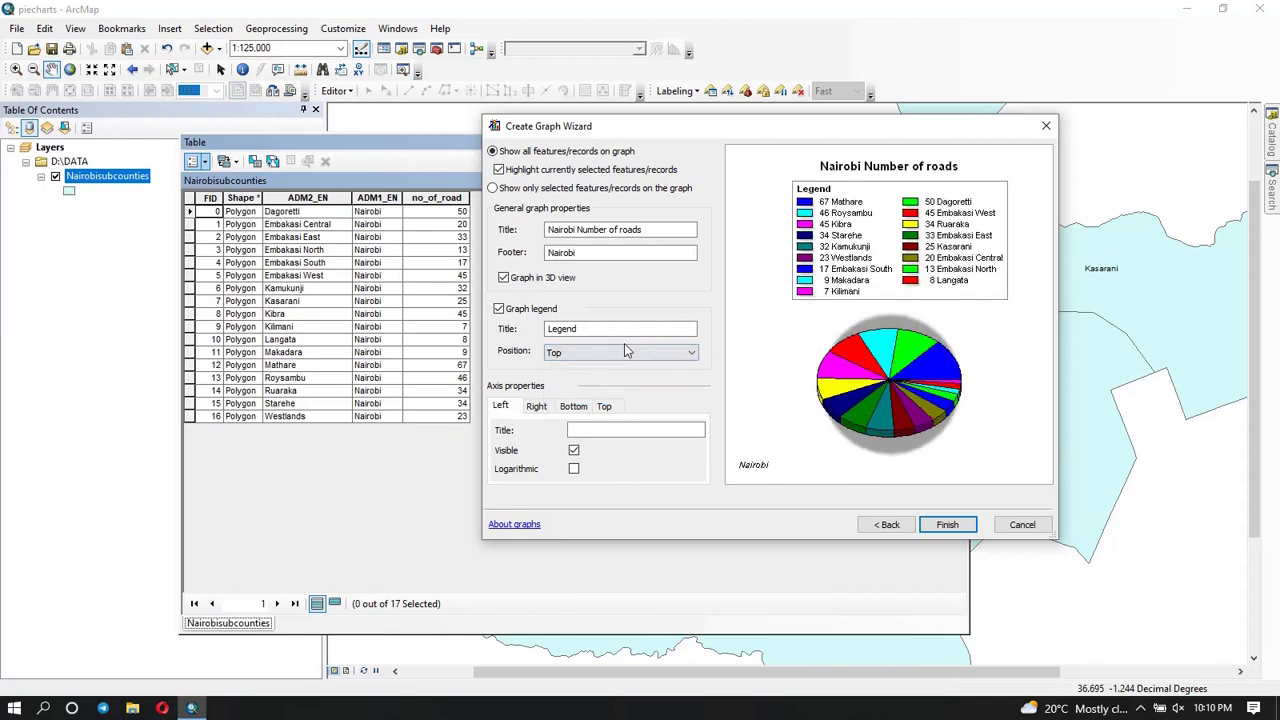
click(624, 348)
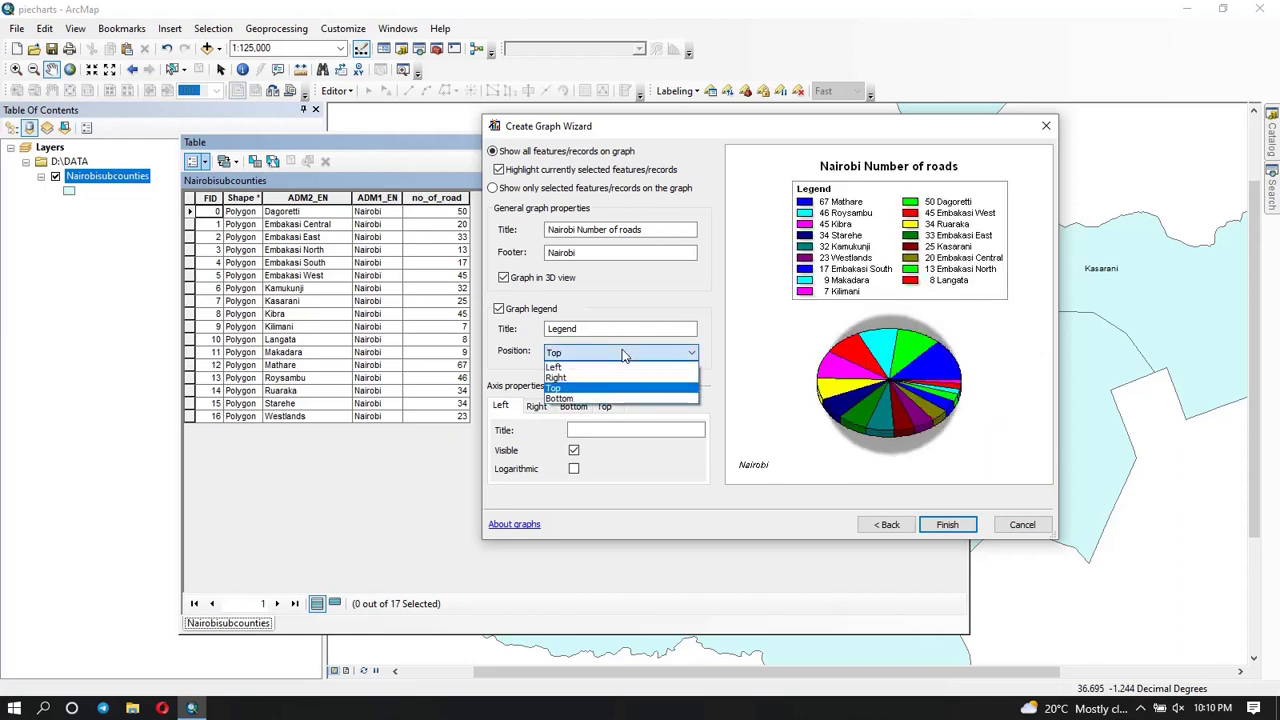
click(573, 399)
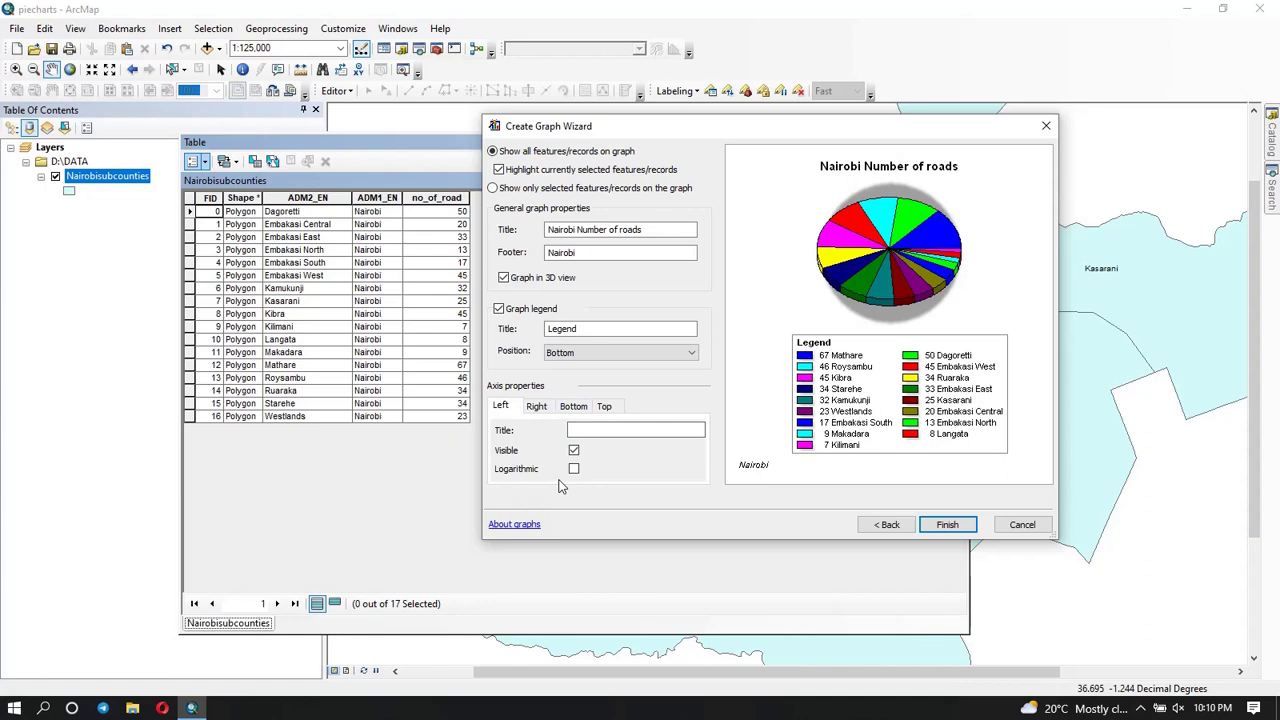
Step: Look through the axis properties, finish creating the graph, and move its window clear of the attribute table's records
click(539, 410)
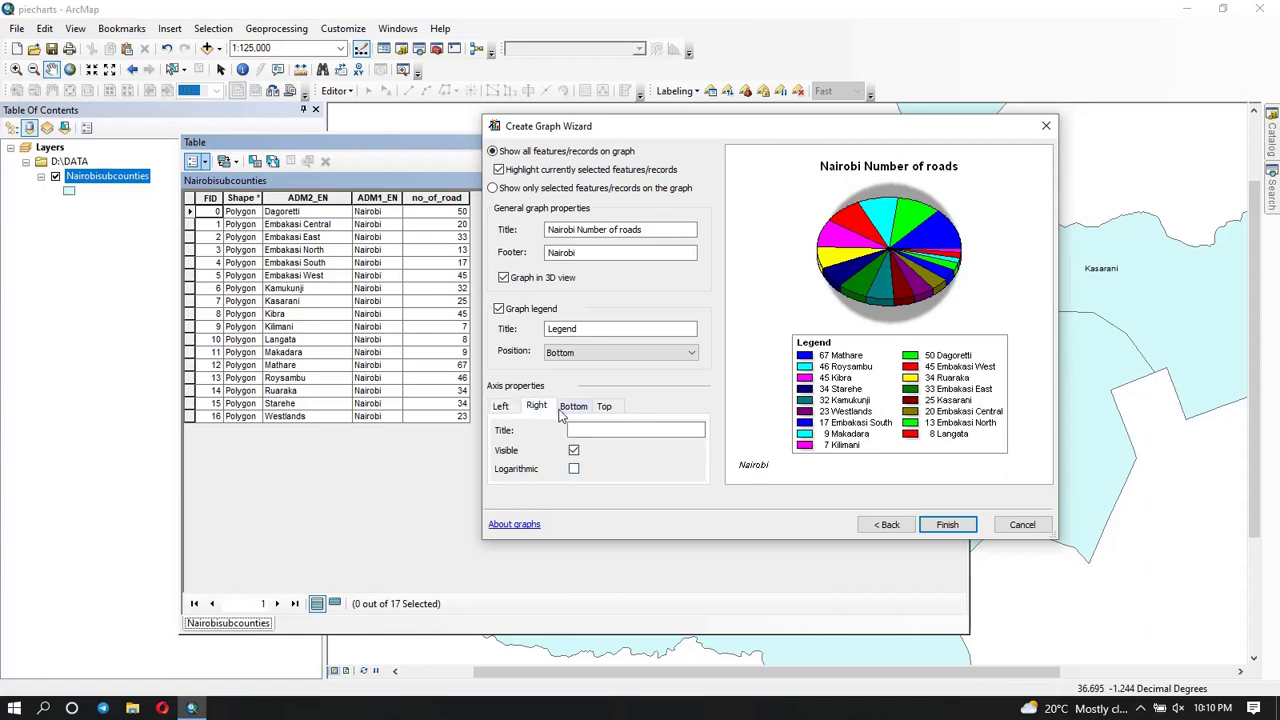
click(567, 410)
click(604, 409)
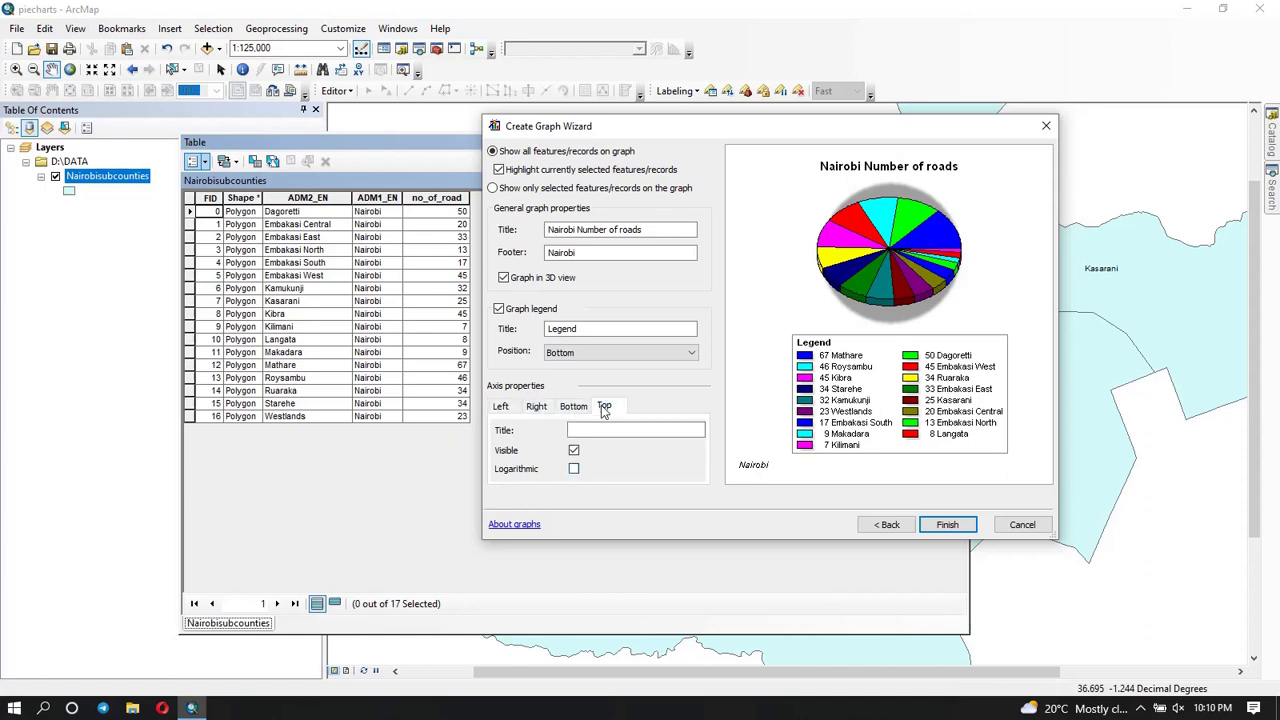
click(948, 525)
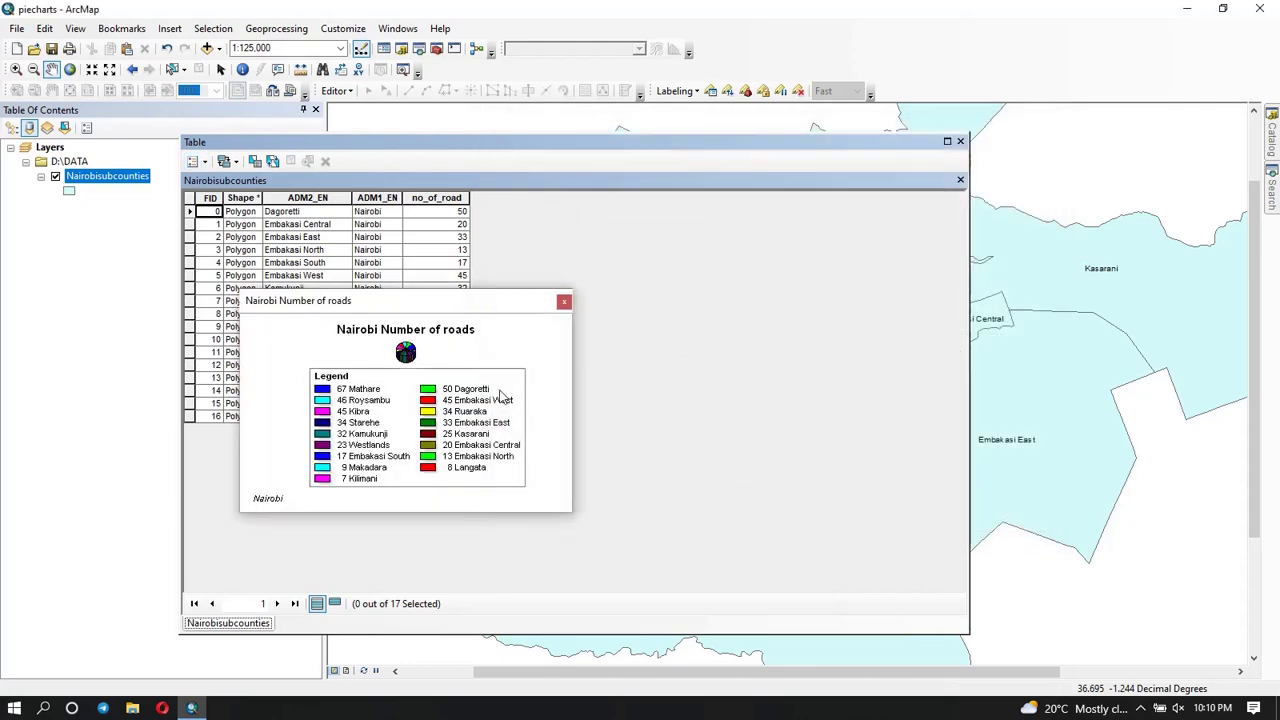
drag(421, 301, 697, 280)
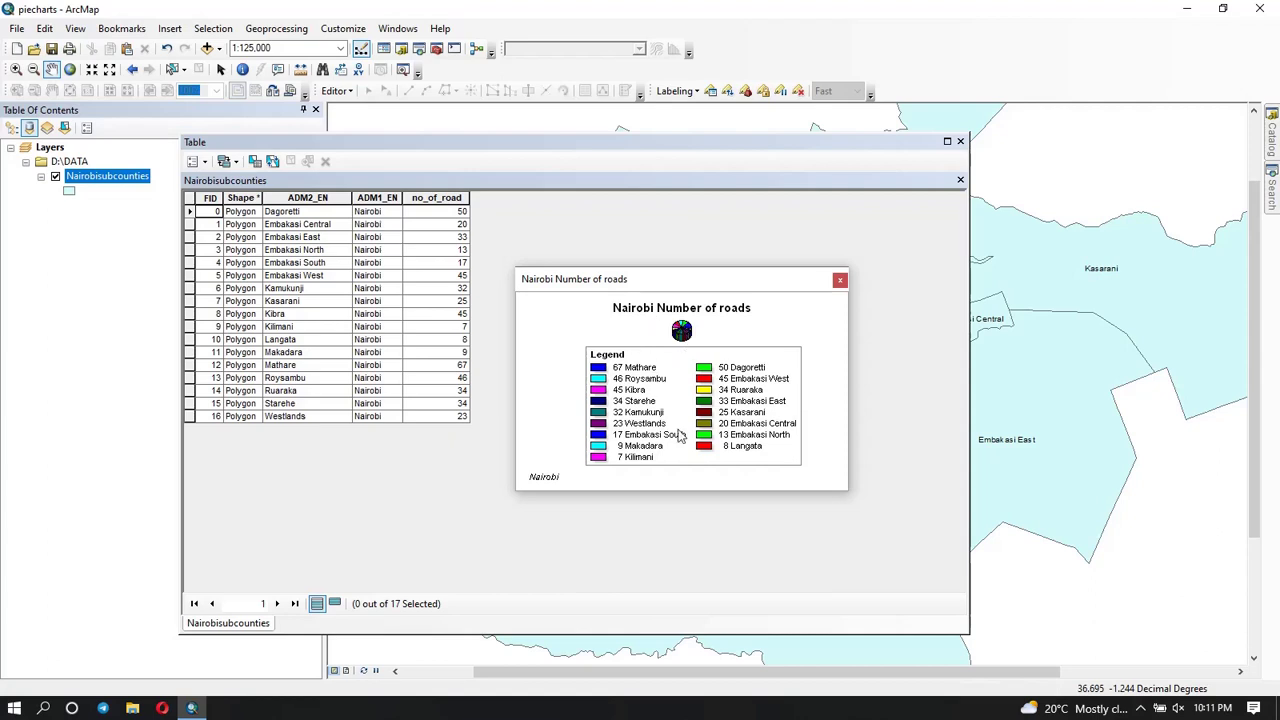
Step: Preview the graph without 3D view through its properties, and restore the 3D view with the legend still enabled
right_click(641, 327)
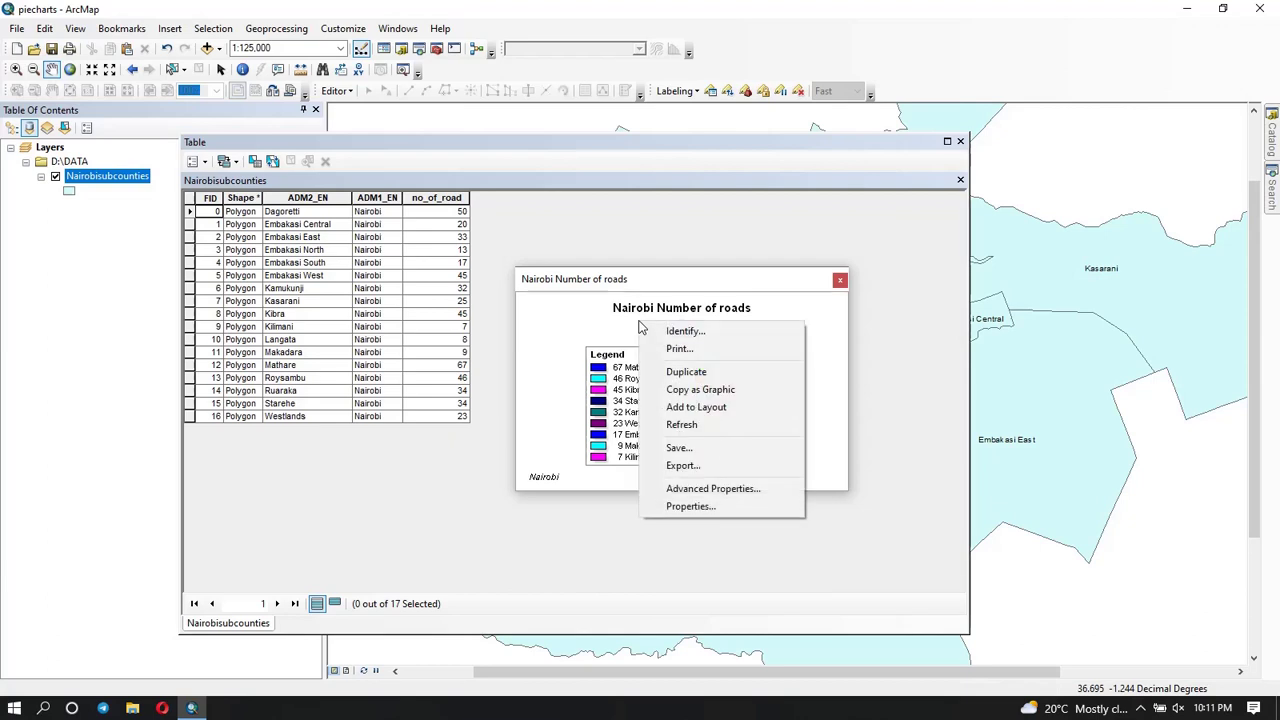
click(688, 508)
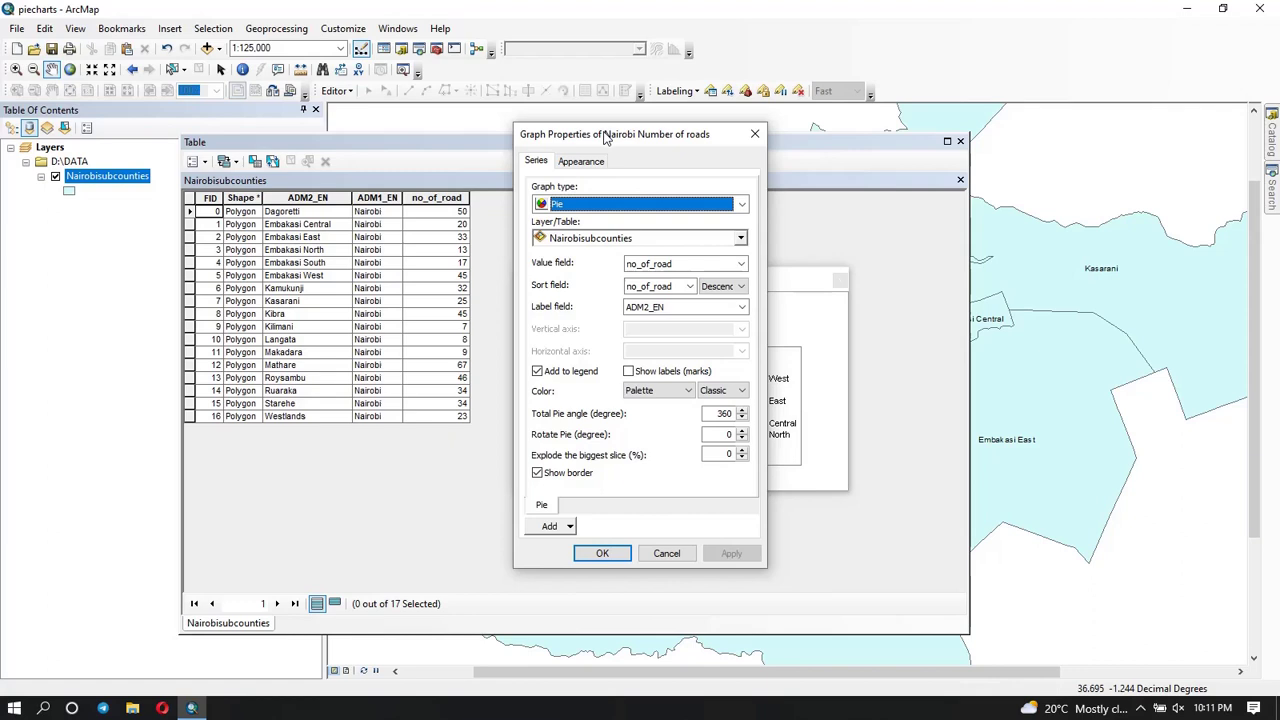
drag(604, 138, 565, 136)
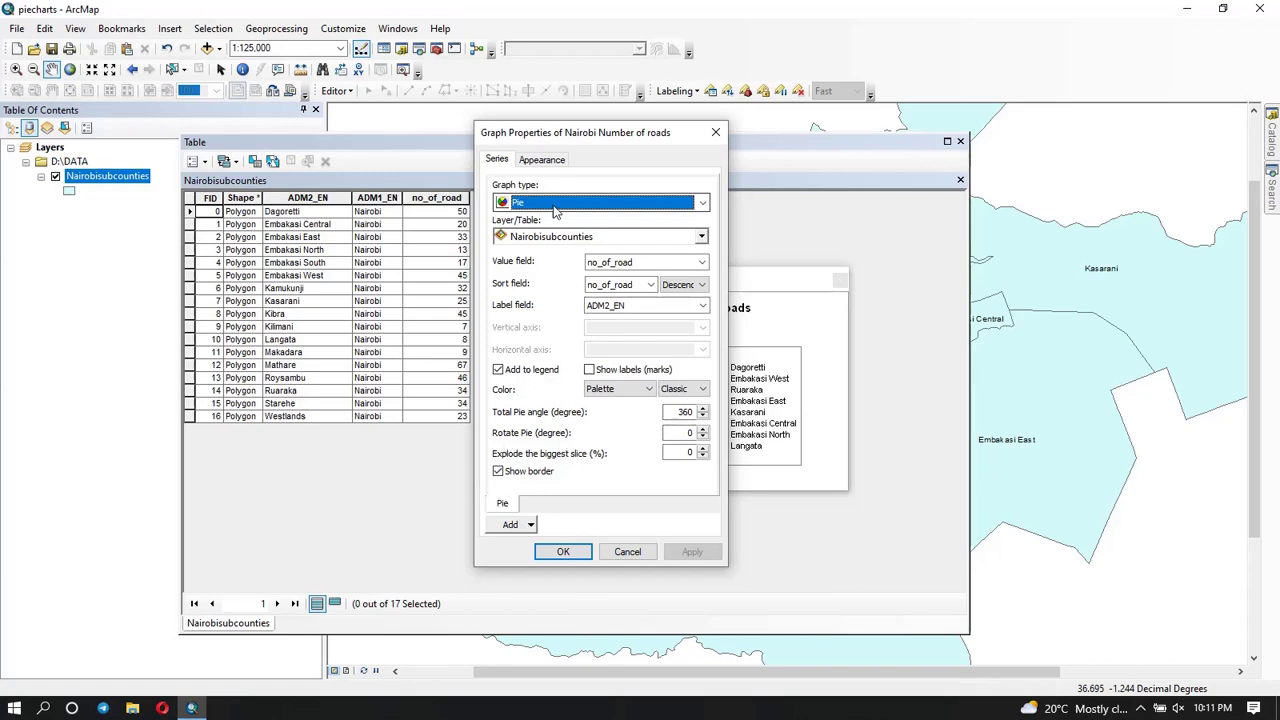
click(545, 163)
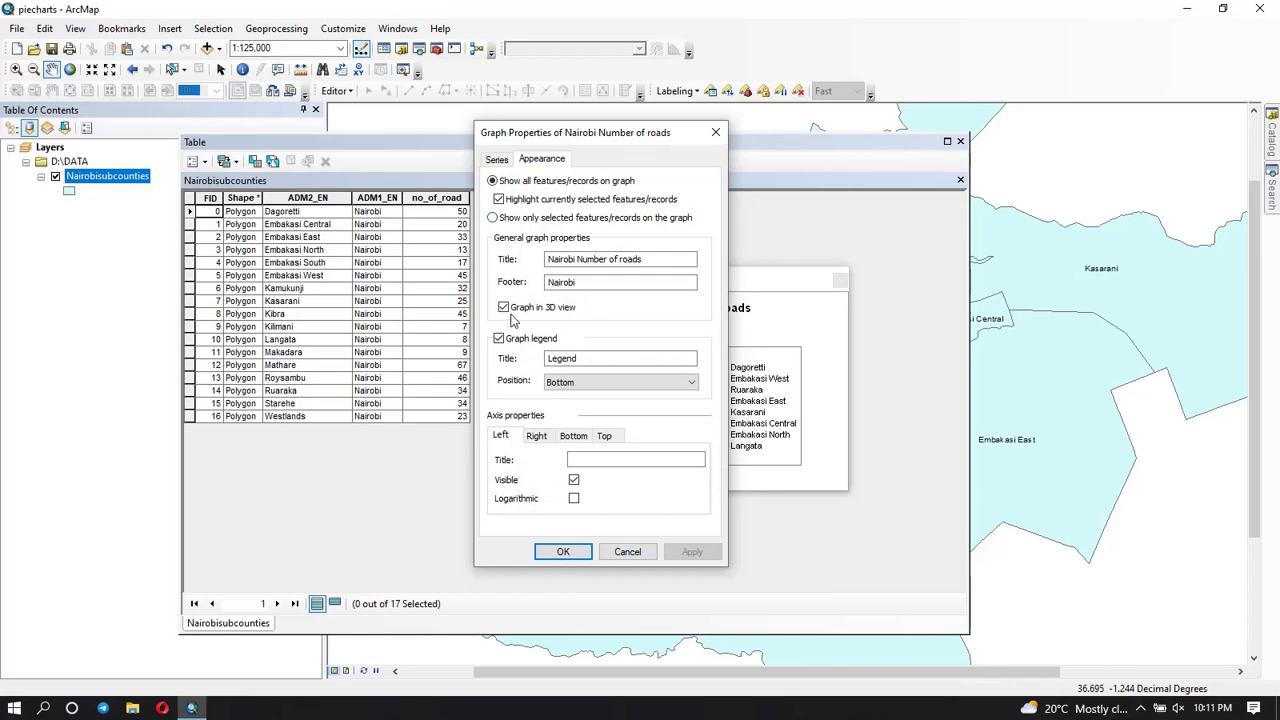
drag(580, 132, 434, 147)
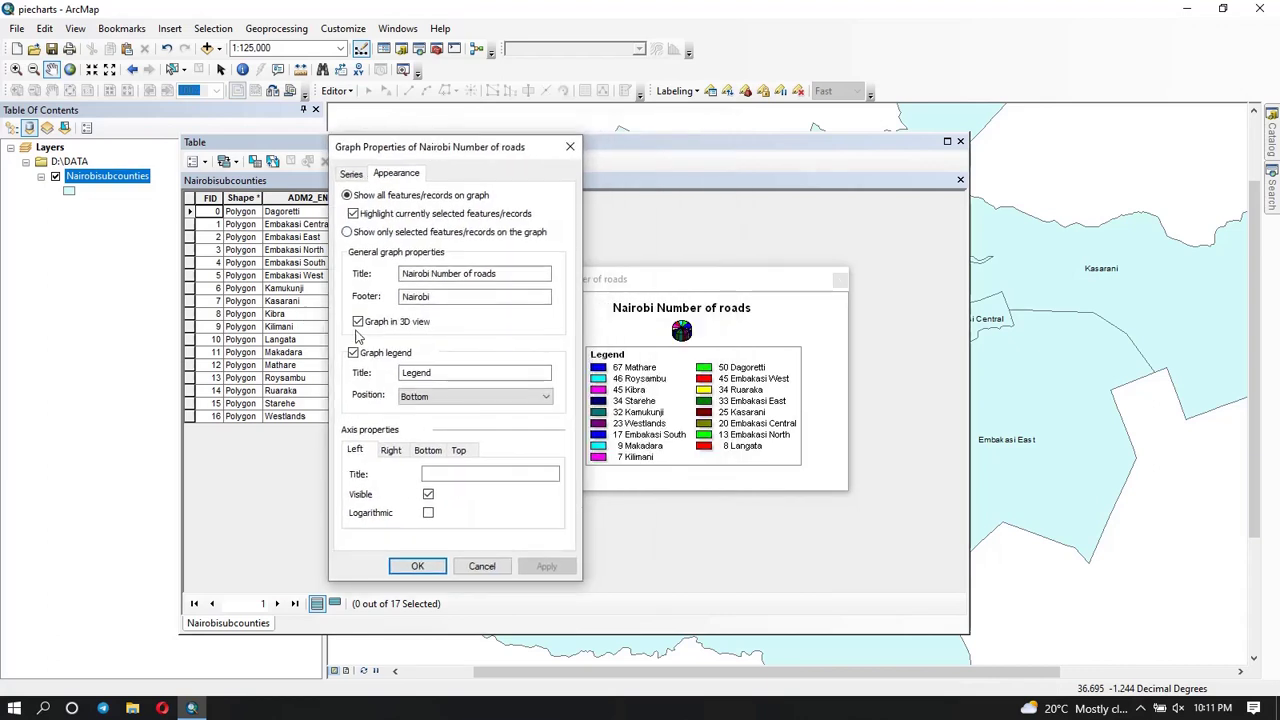
click(353, 352)
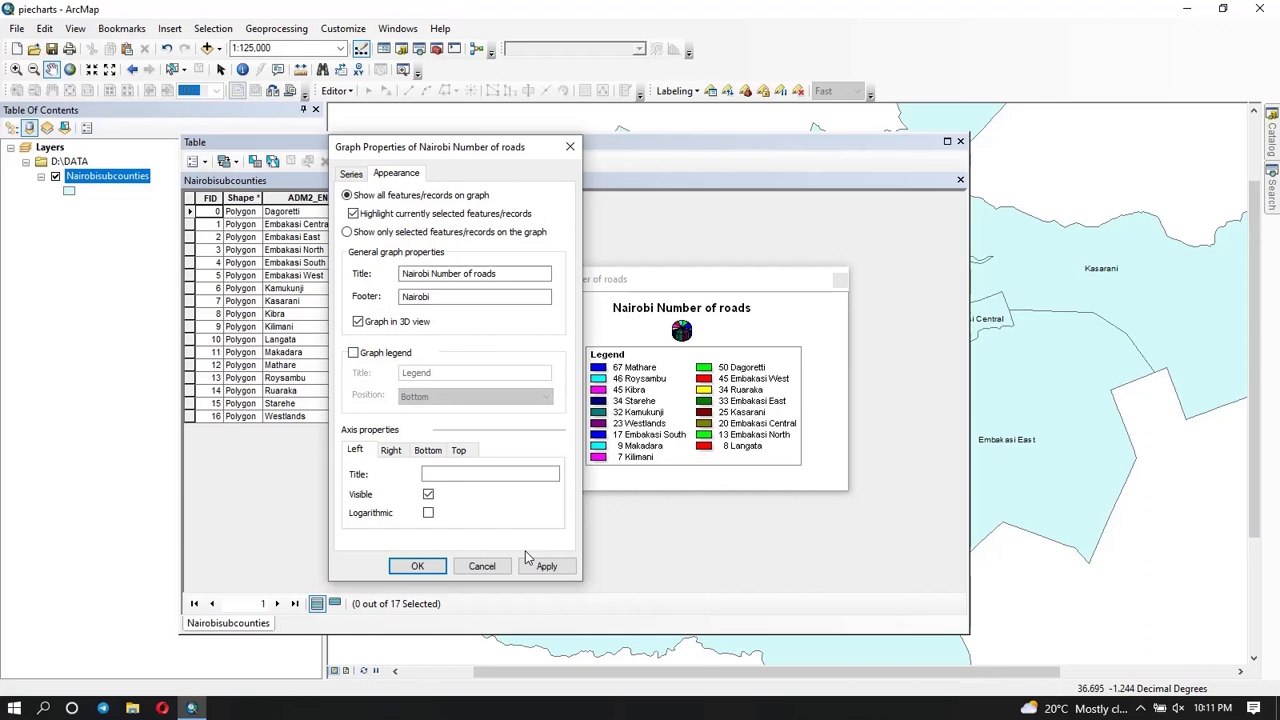
click(354, 352)
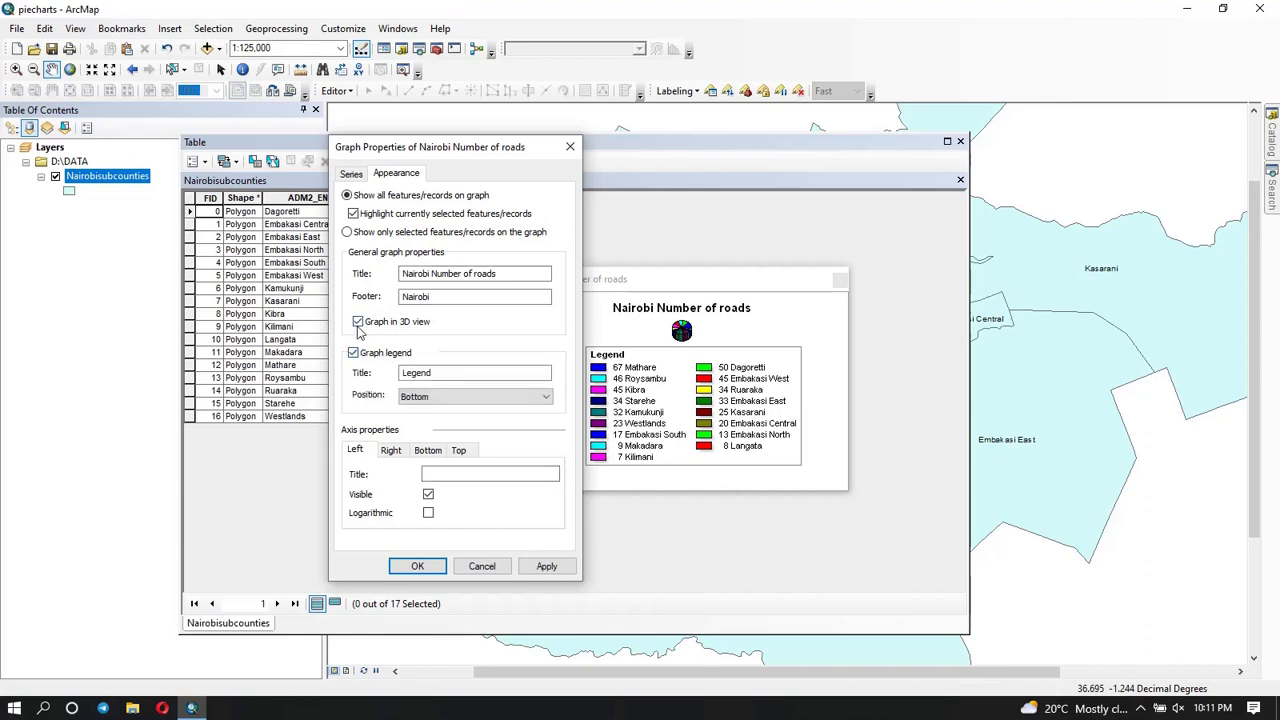
click(358, 323)
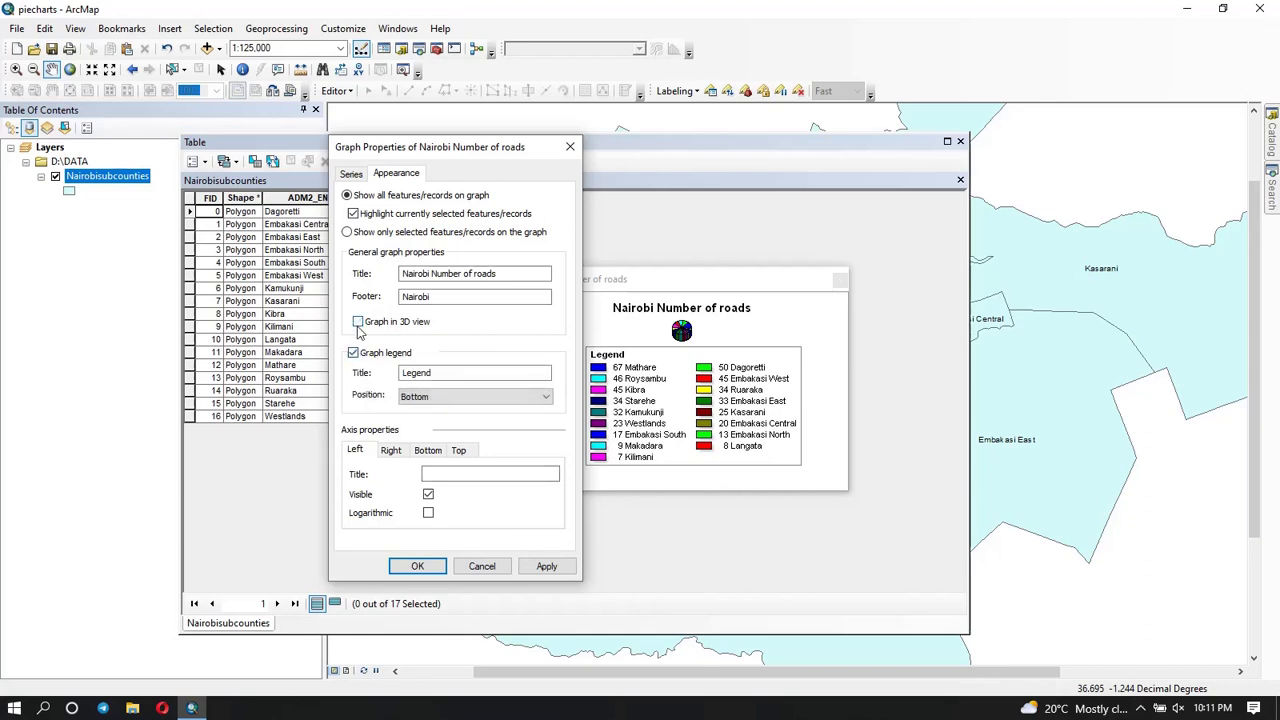
click(541, 568)
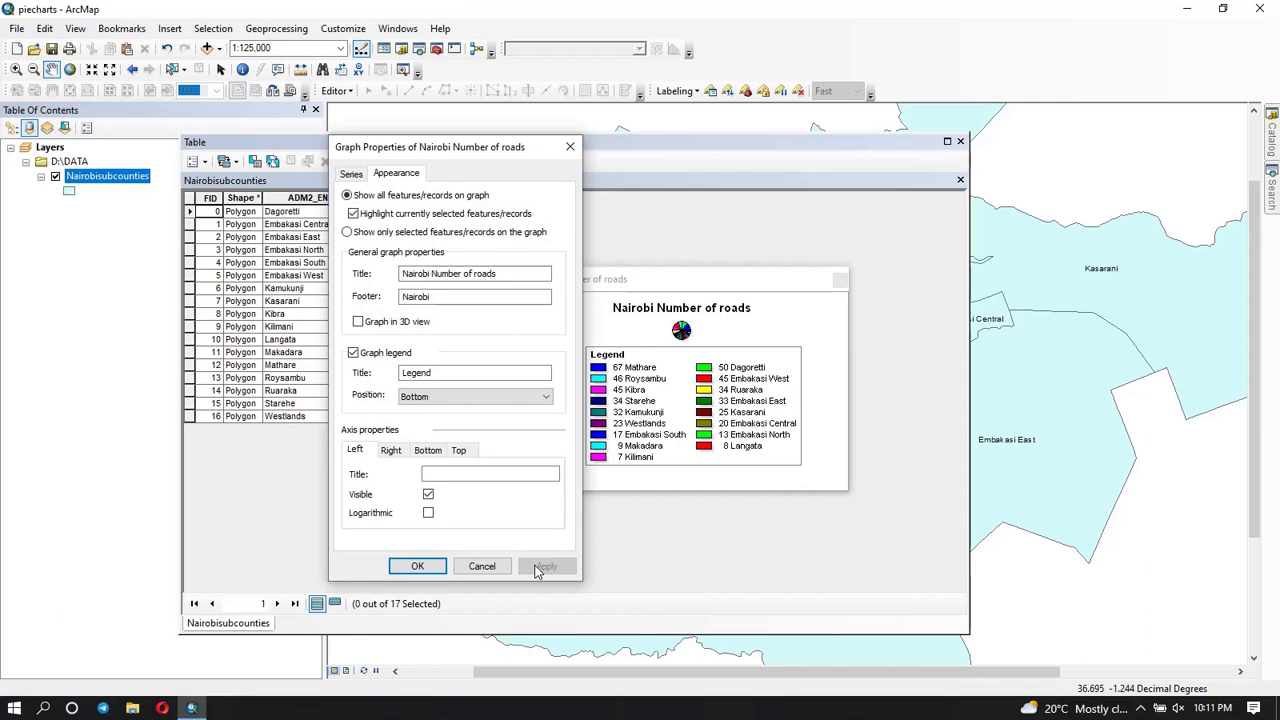
click(358, 322)
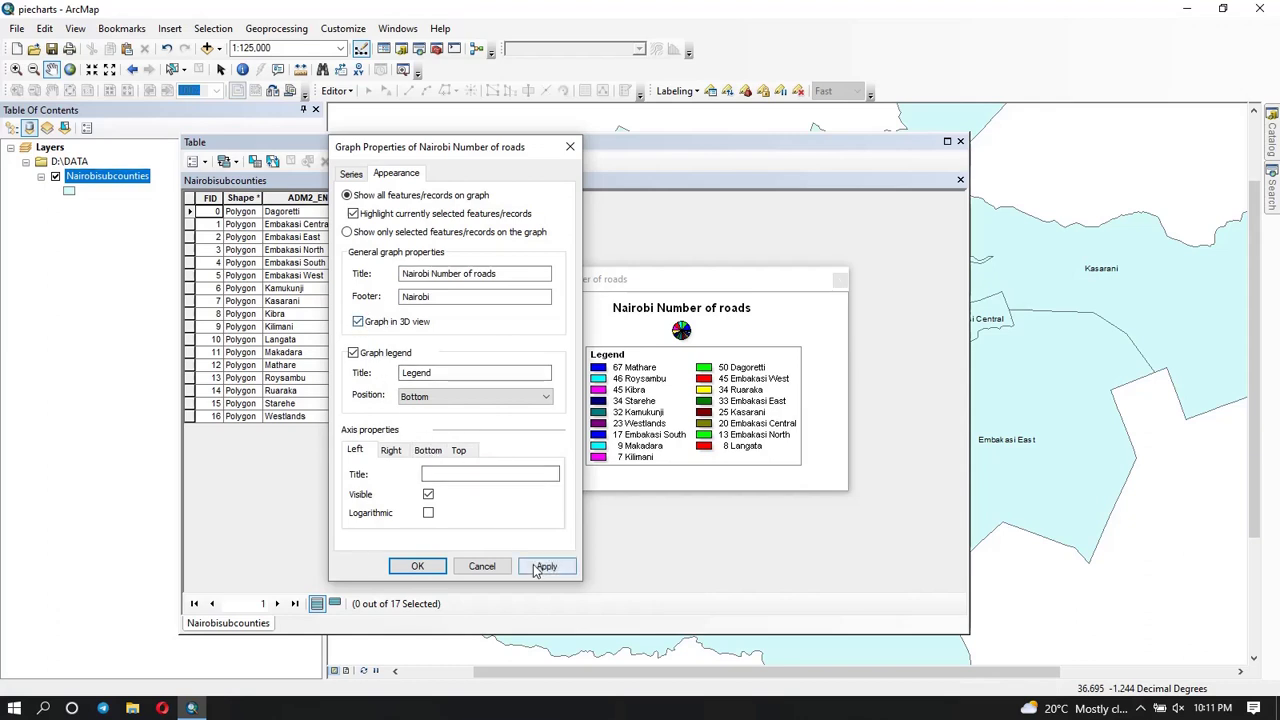
click(539, 567)
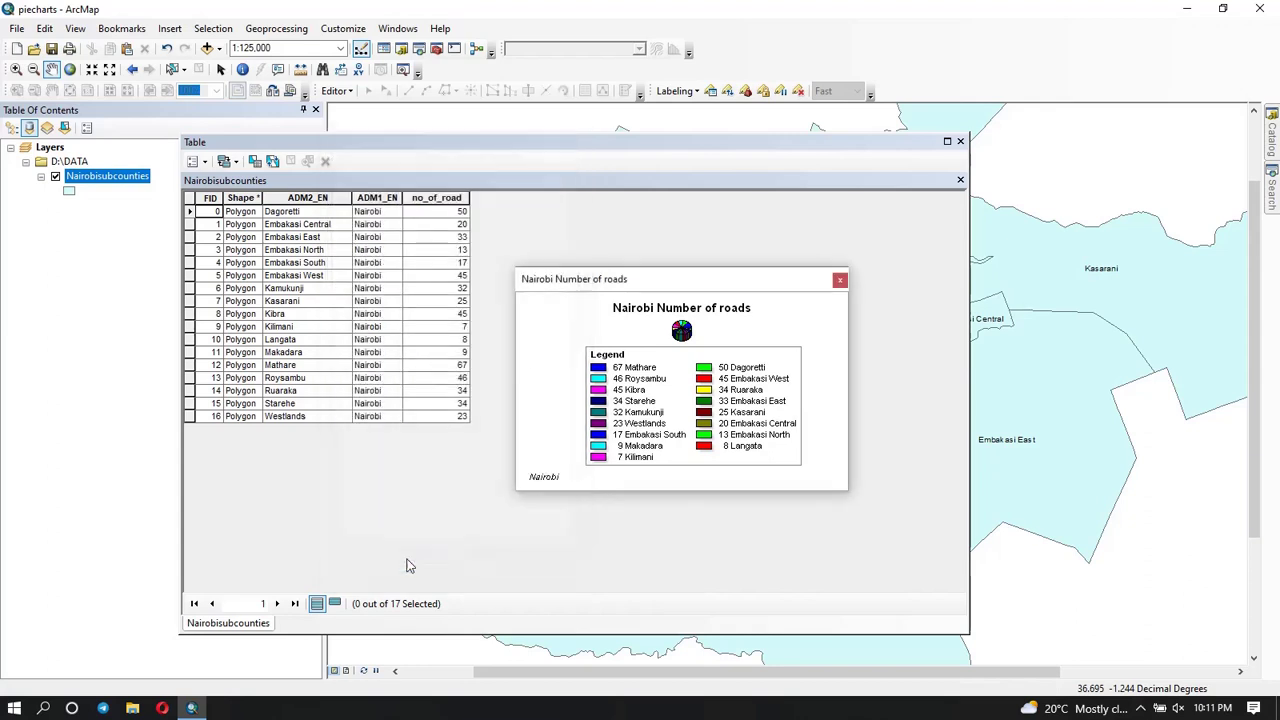
click(414, 565)
Step: Examine the general chart settings in the graph's advanced properties, including the mouse, font and colour palette options
right_click(584, 360)
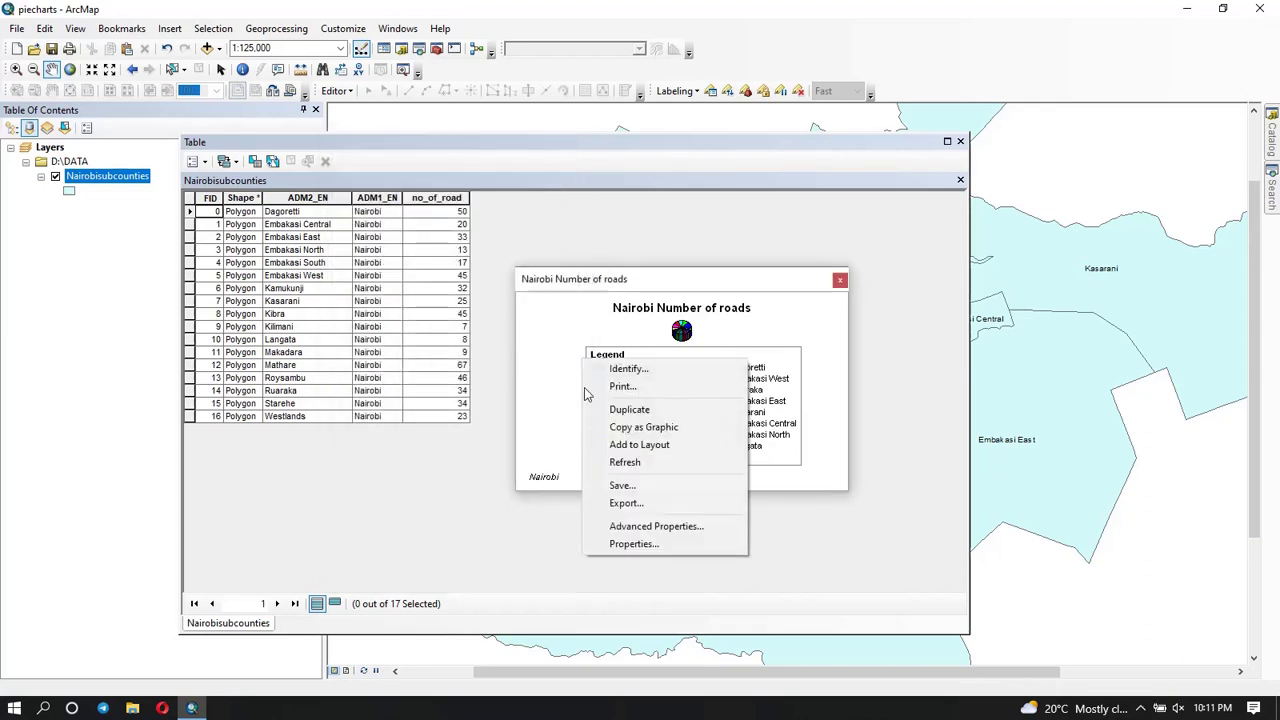
click(618, 529)
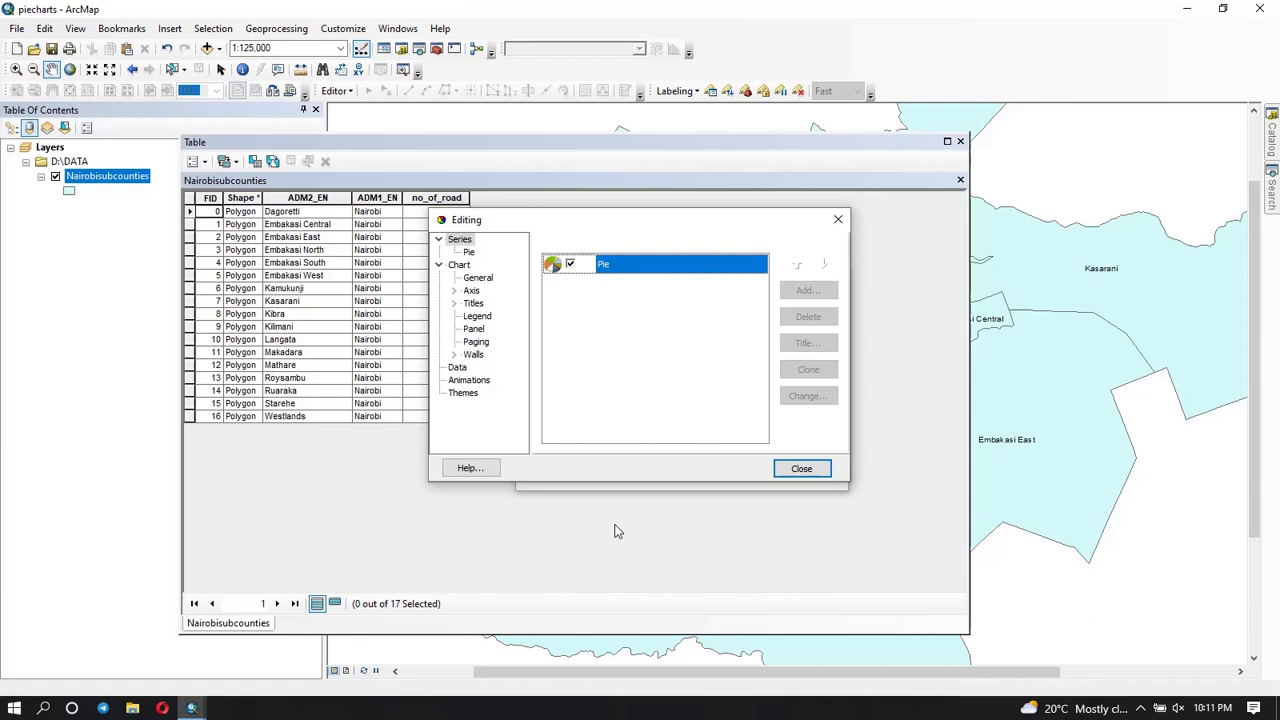
drag(590, 222, 472, 199)
click(359, 253)
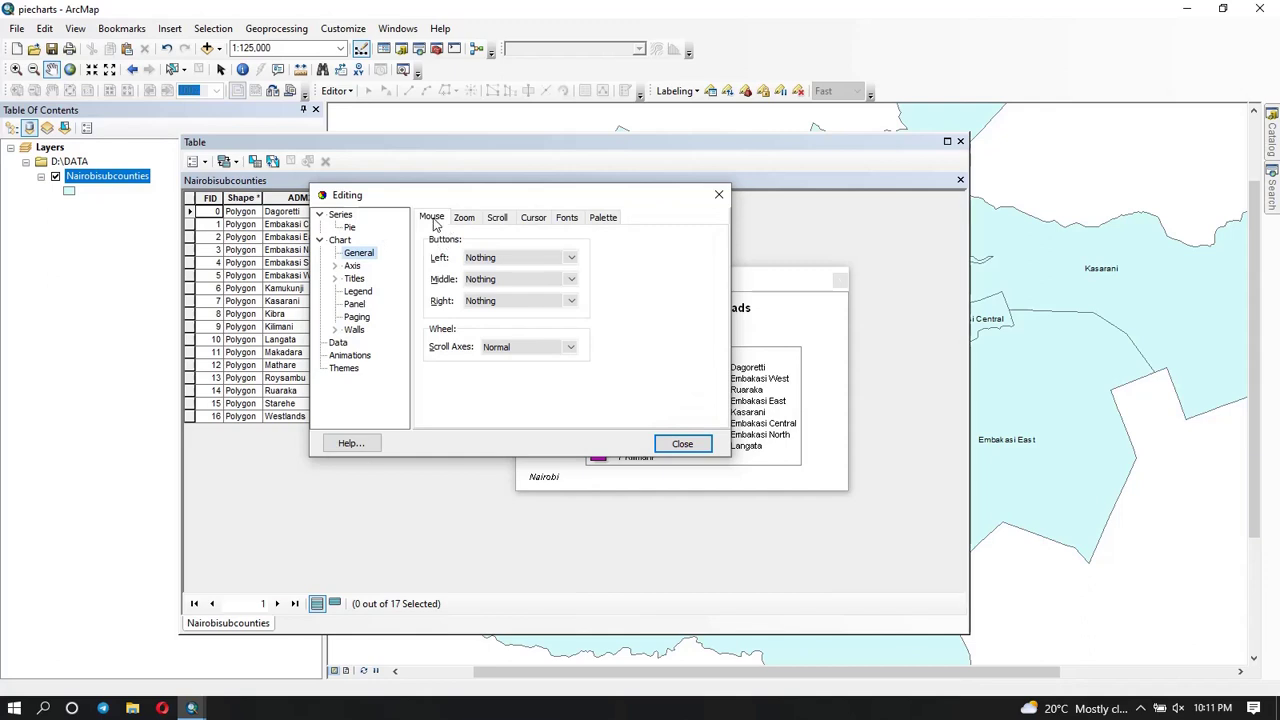
click(569, 219)
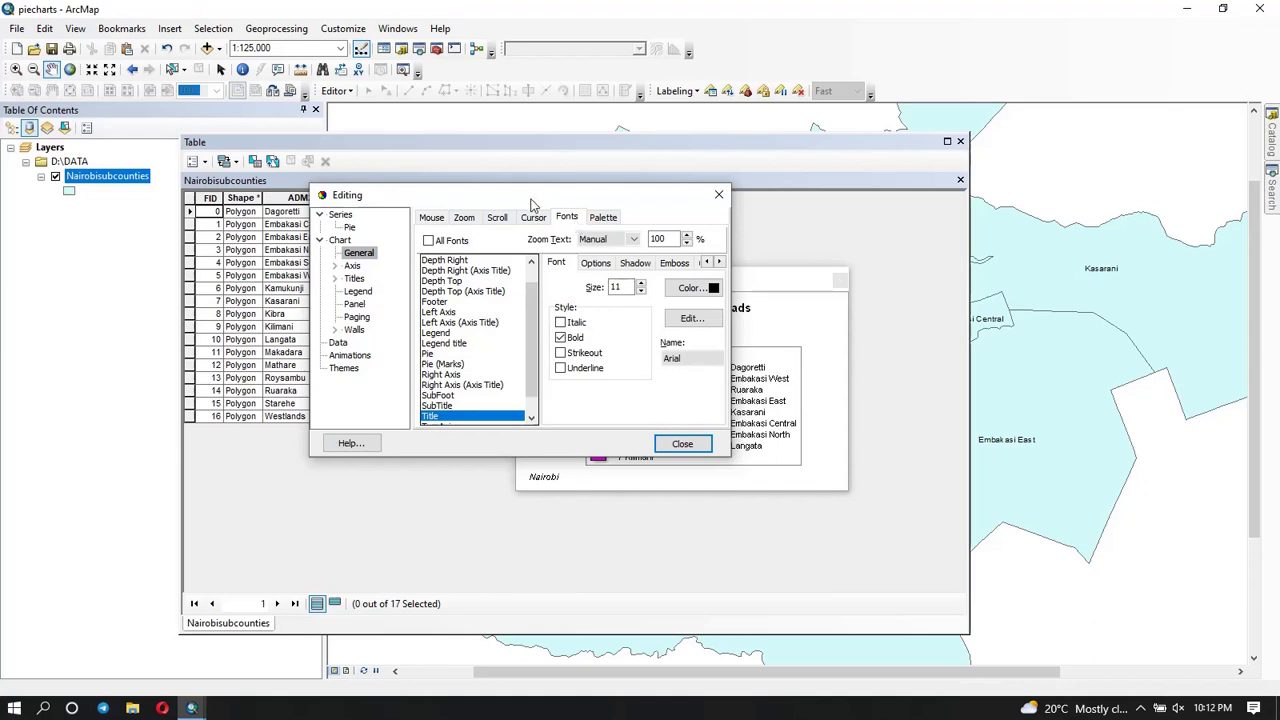
drag(531, 199, 314, 214)
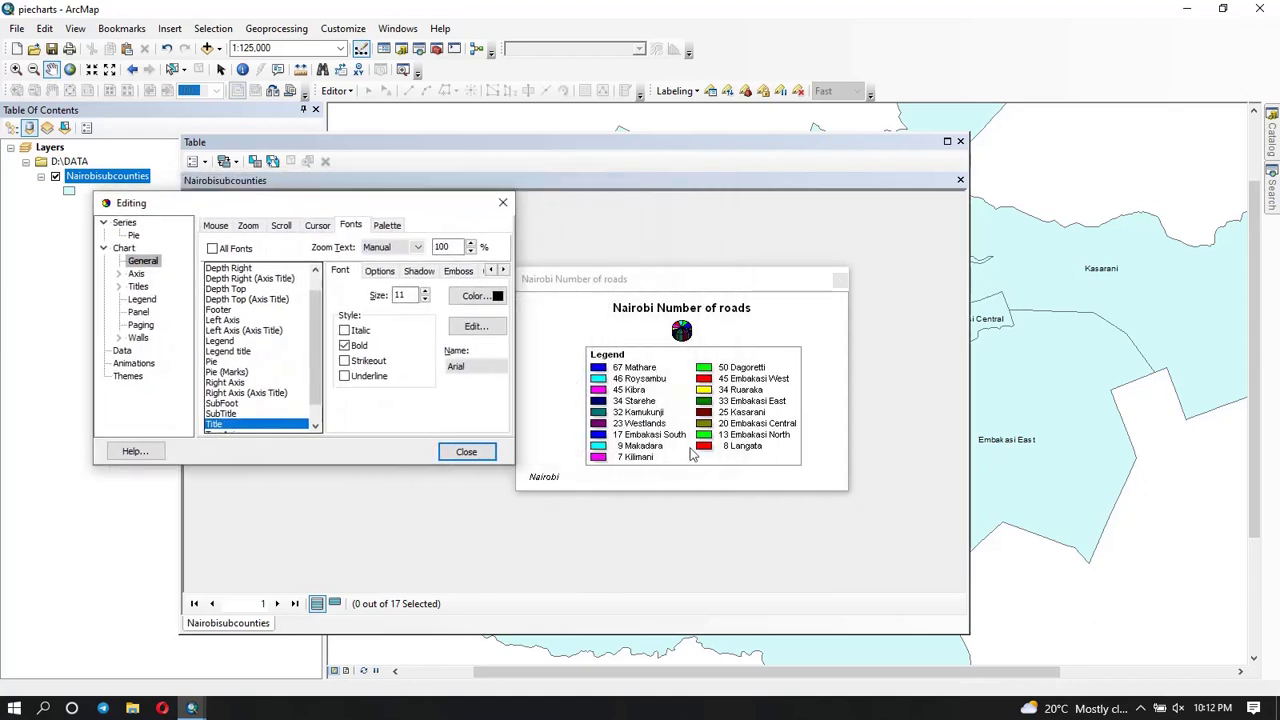
click(387, 226)
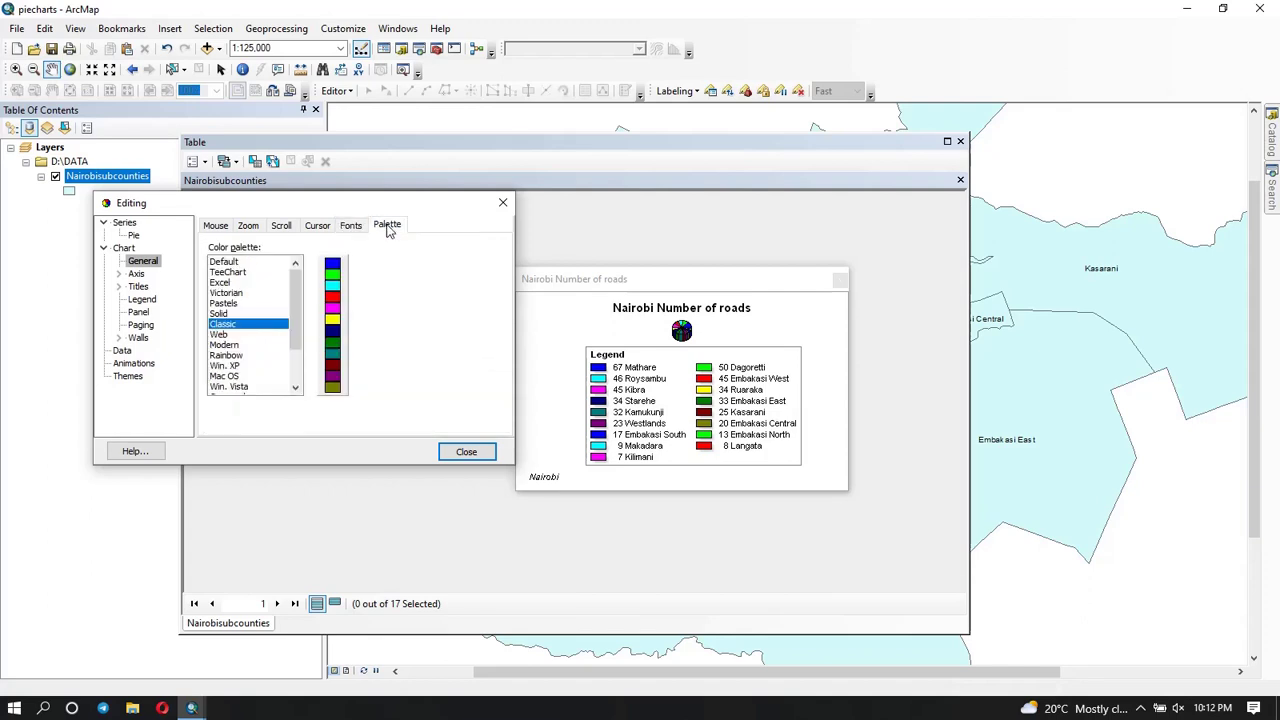
click(351, 227)
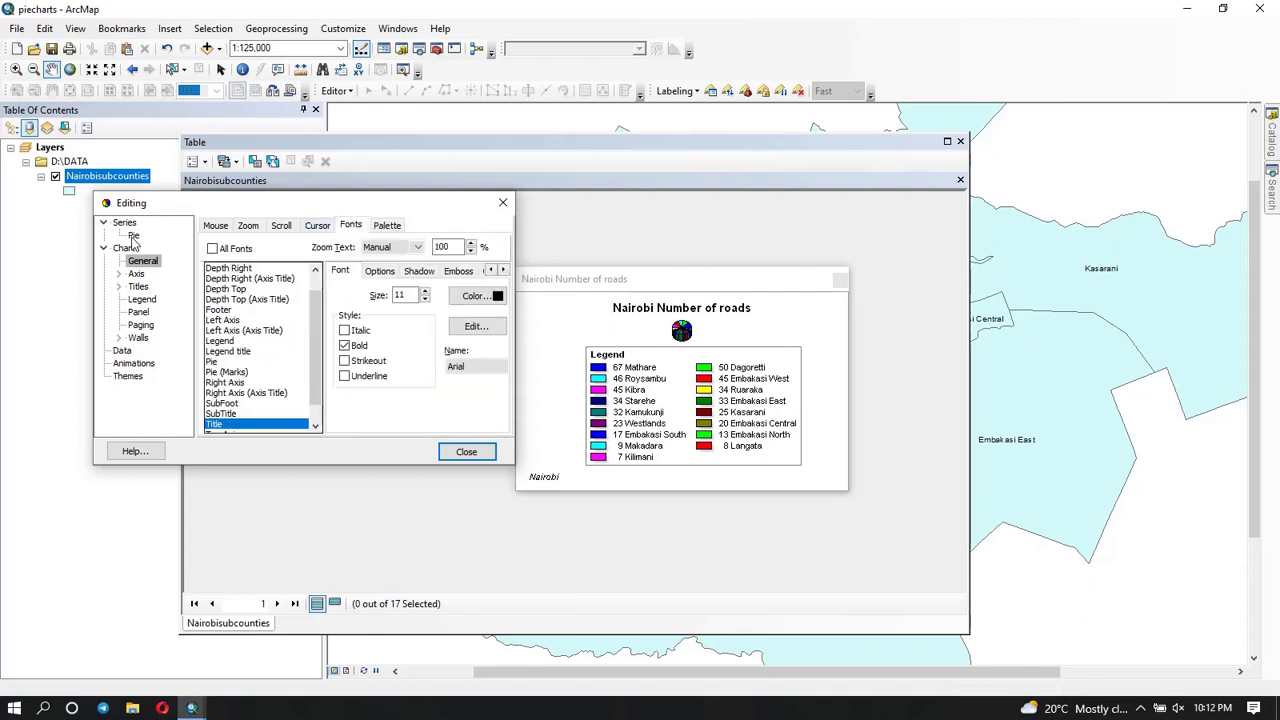
Step: Look through the graph's advanced title, legend, panel, paging and wall settings, leaving them as they are
click(138, 288)
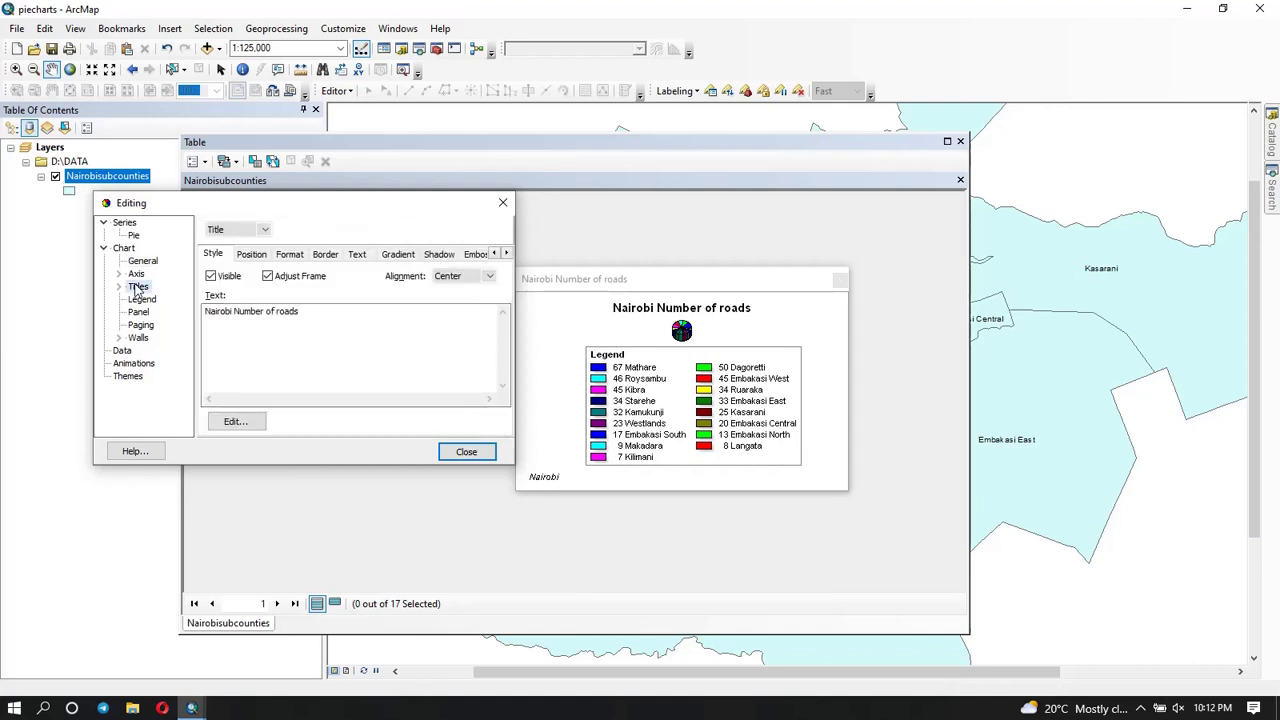
click(142, 300)
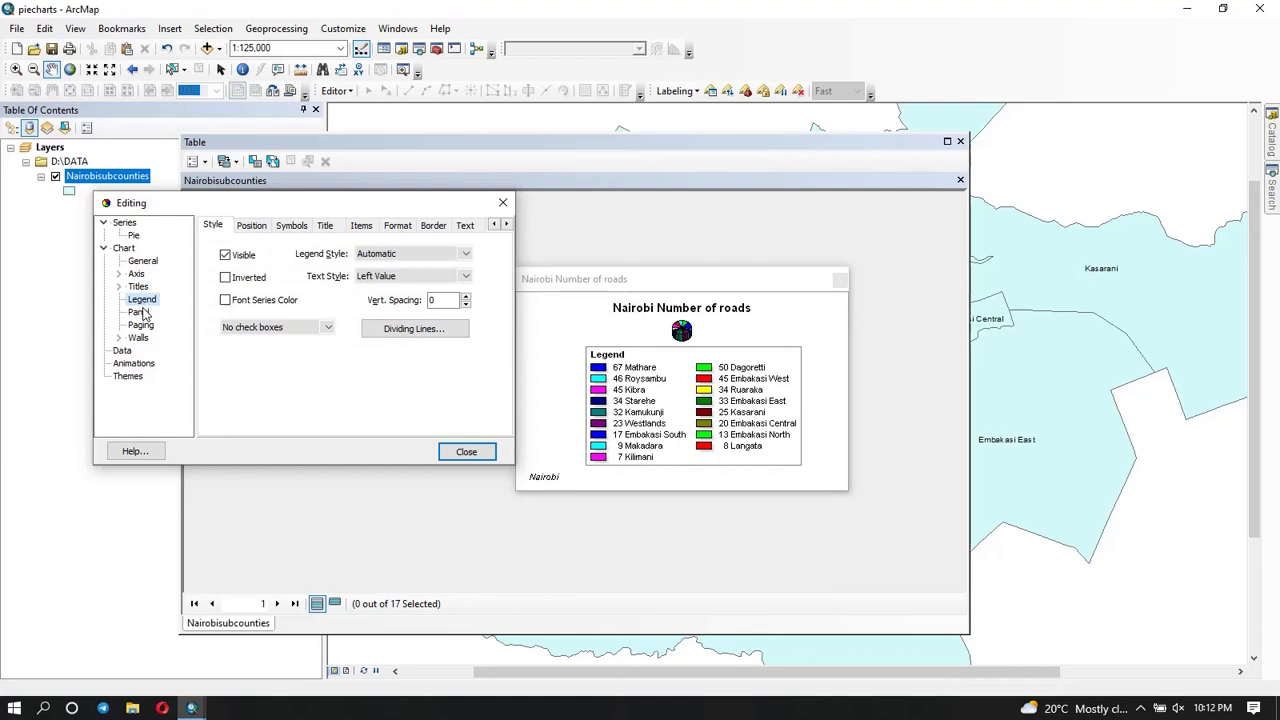
click(139, 312)
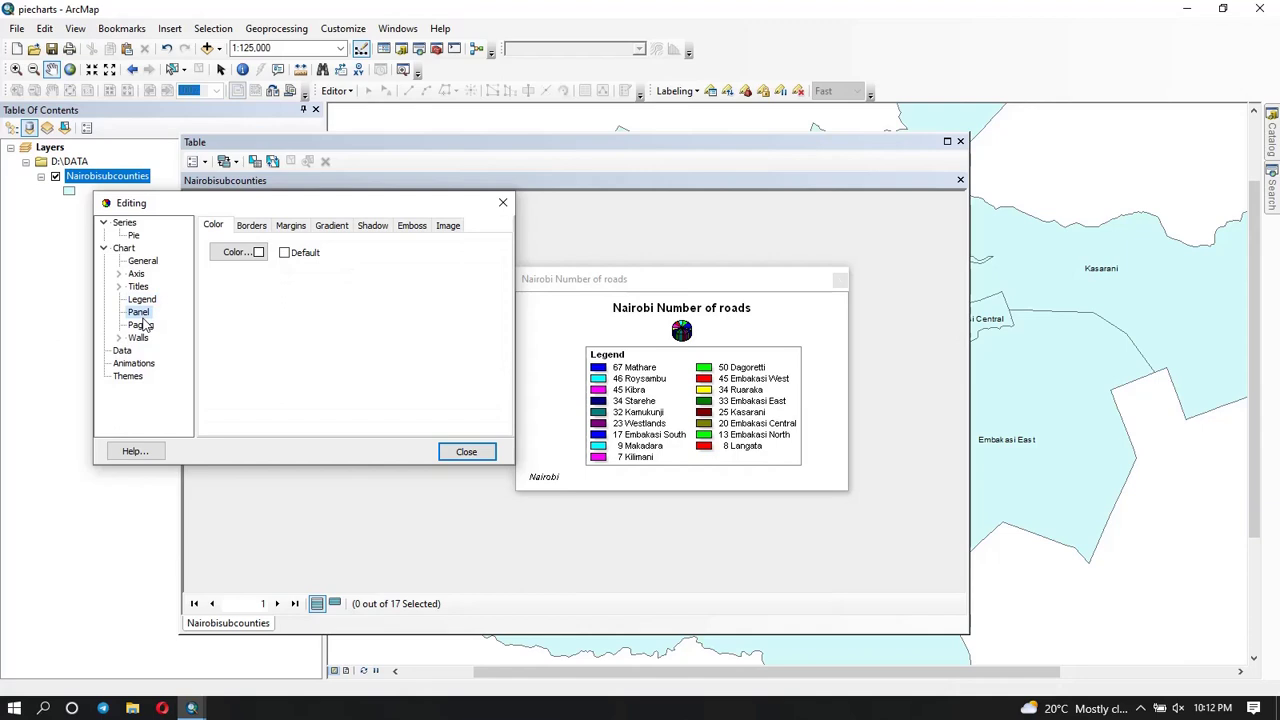
click(142, 325)
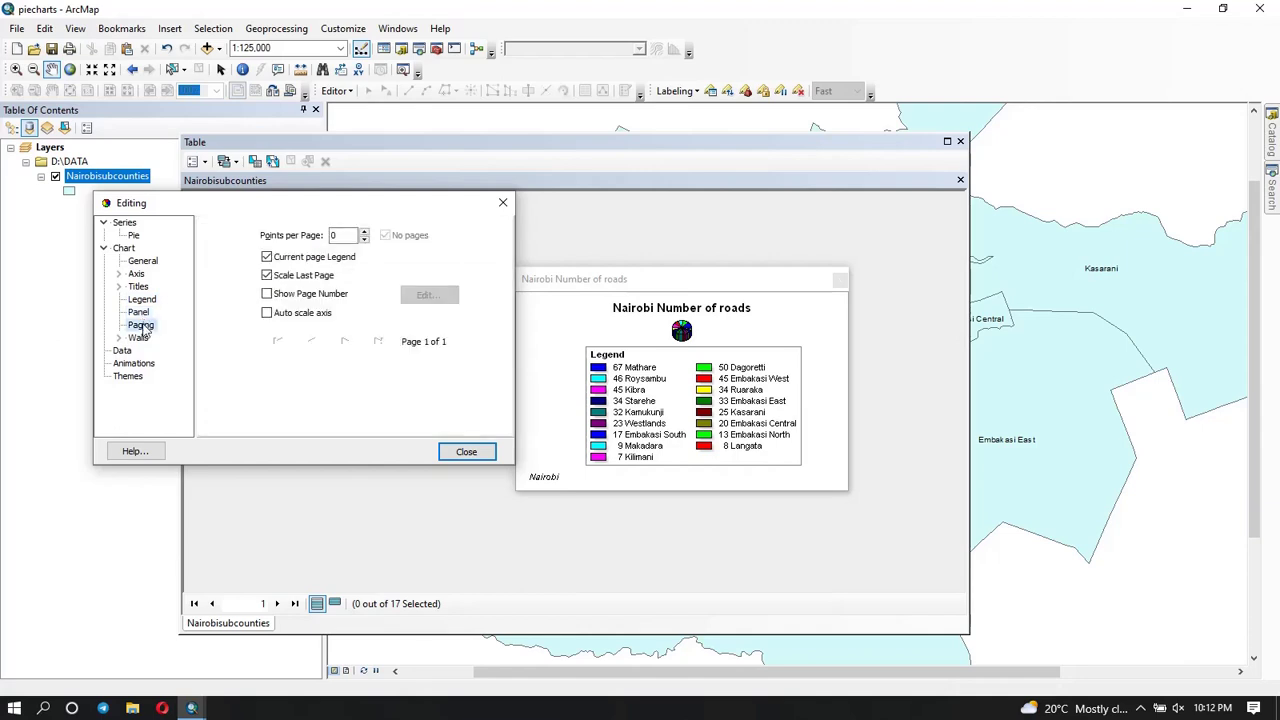
click(140, 338)
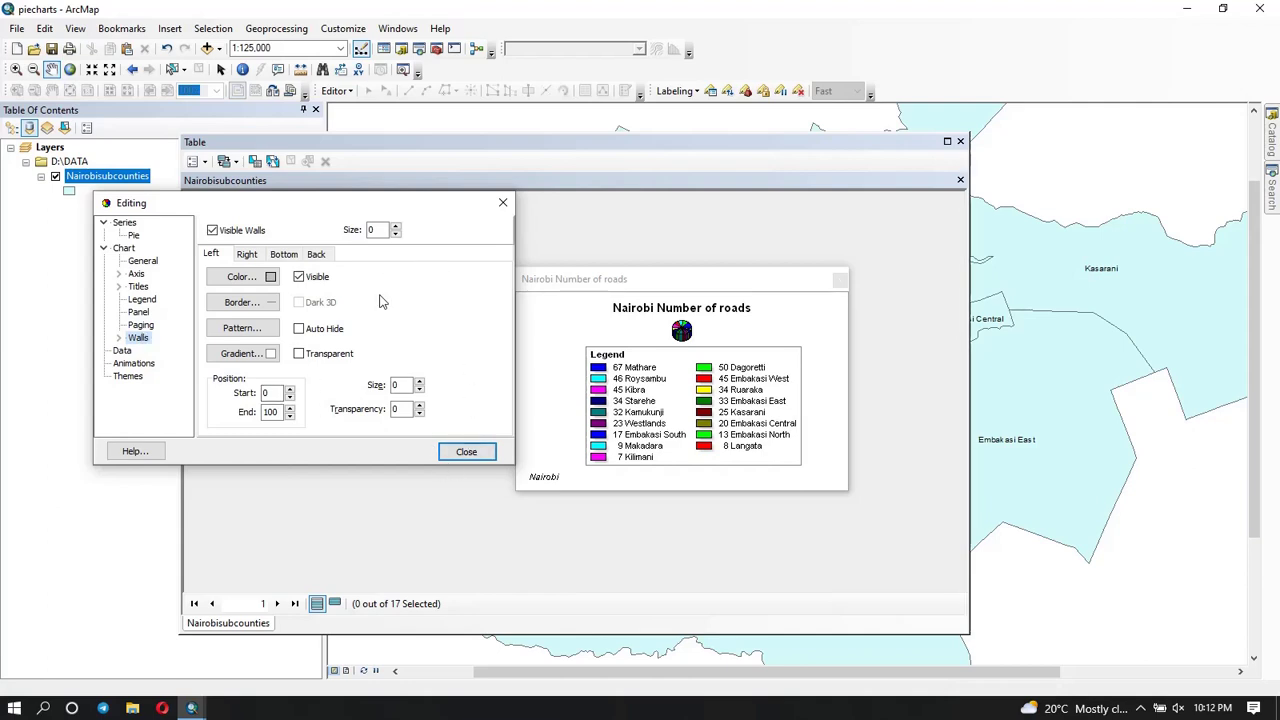
click(502, 205)
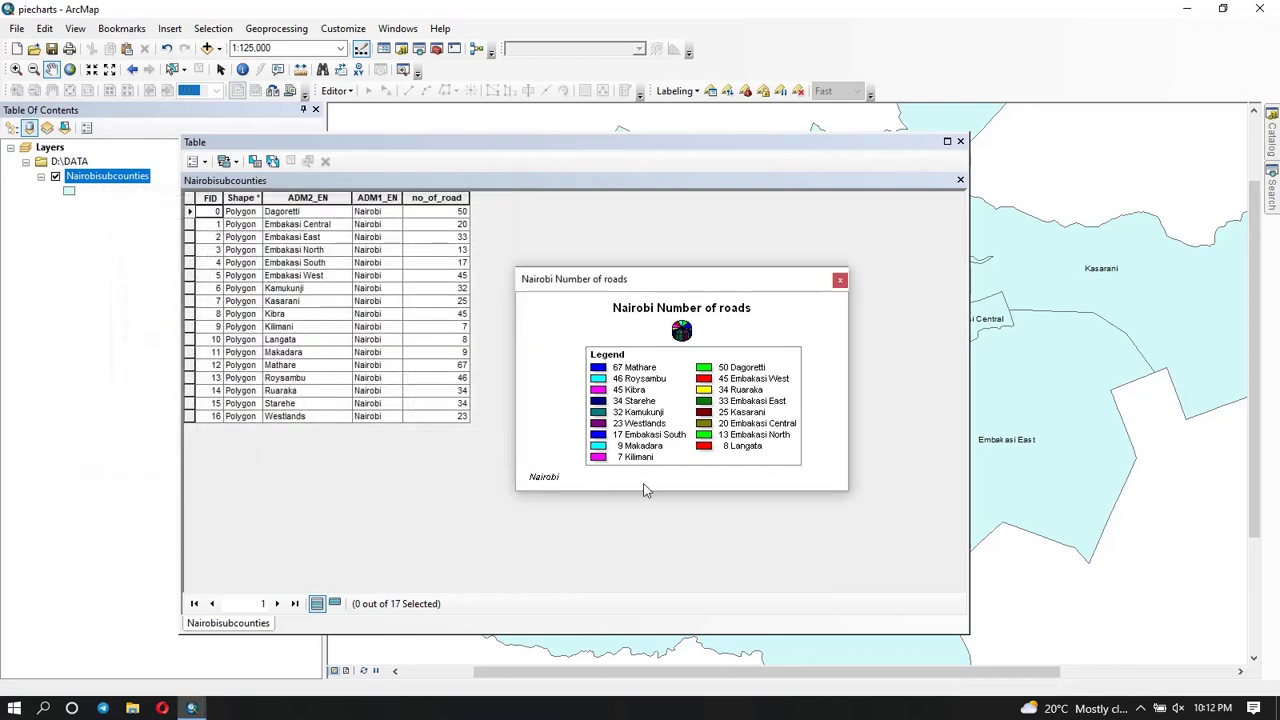
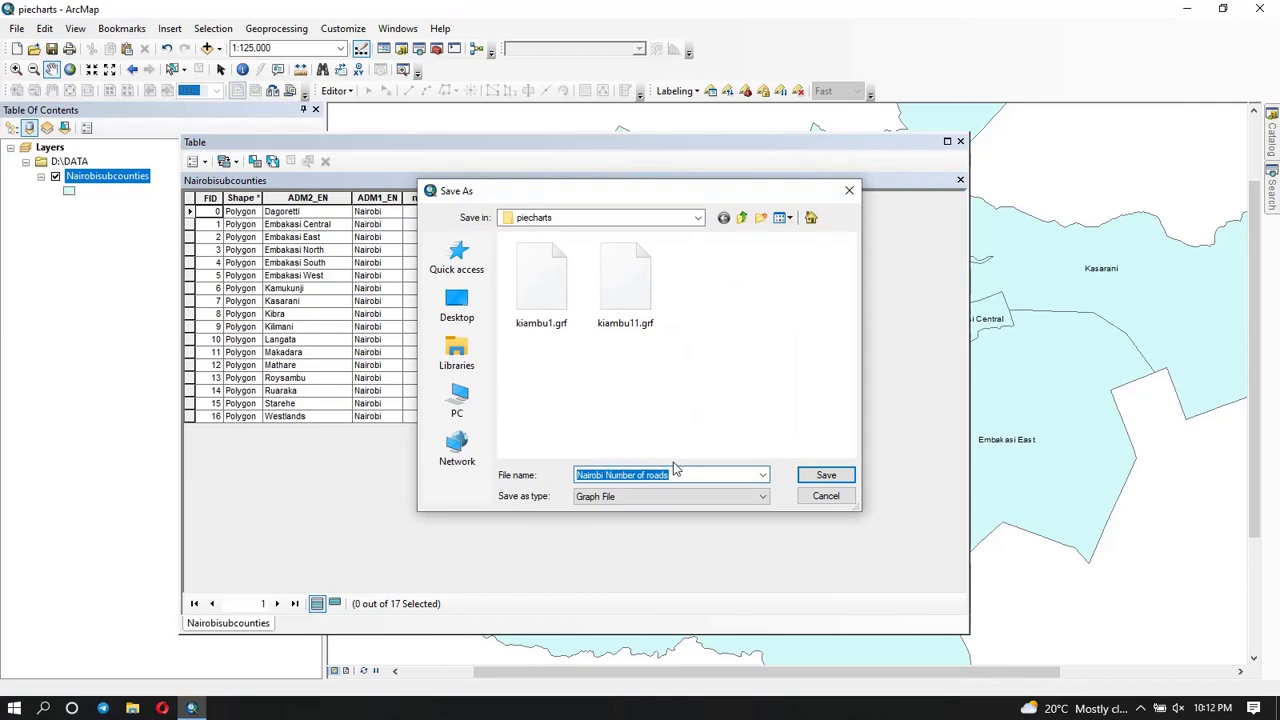
Step: Save the graph as a graph file named "Nairobi Number of roads" in the piecharts folder and close the attribute table
click(826, 477)
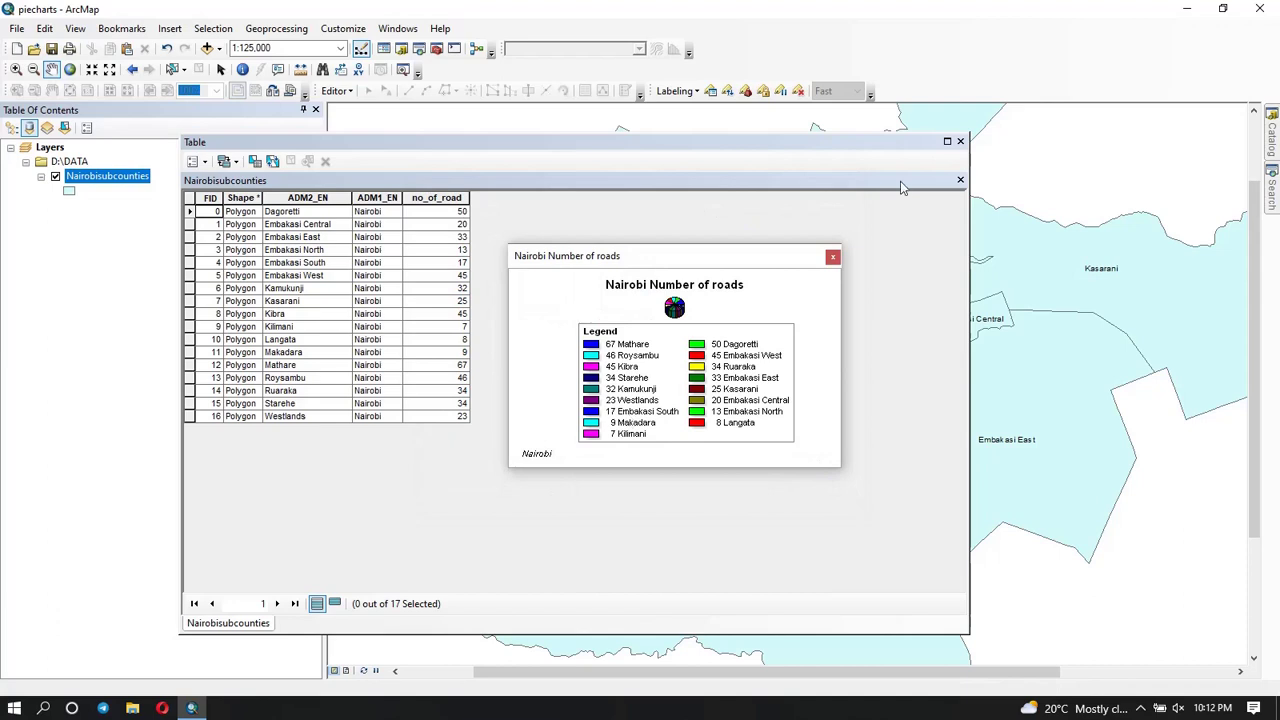
click(960, 141)
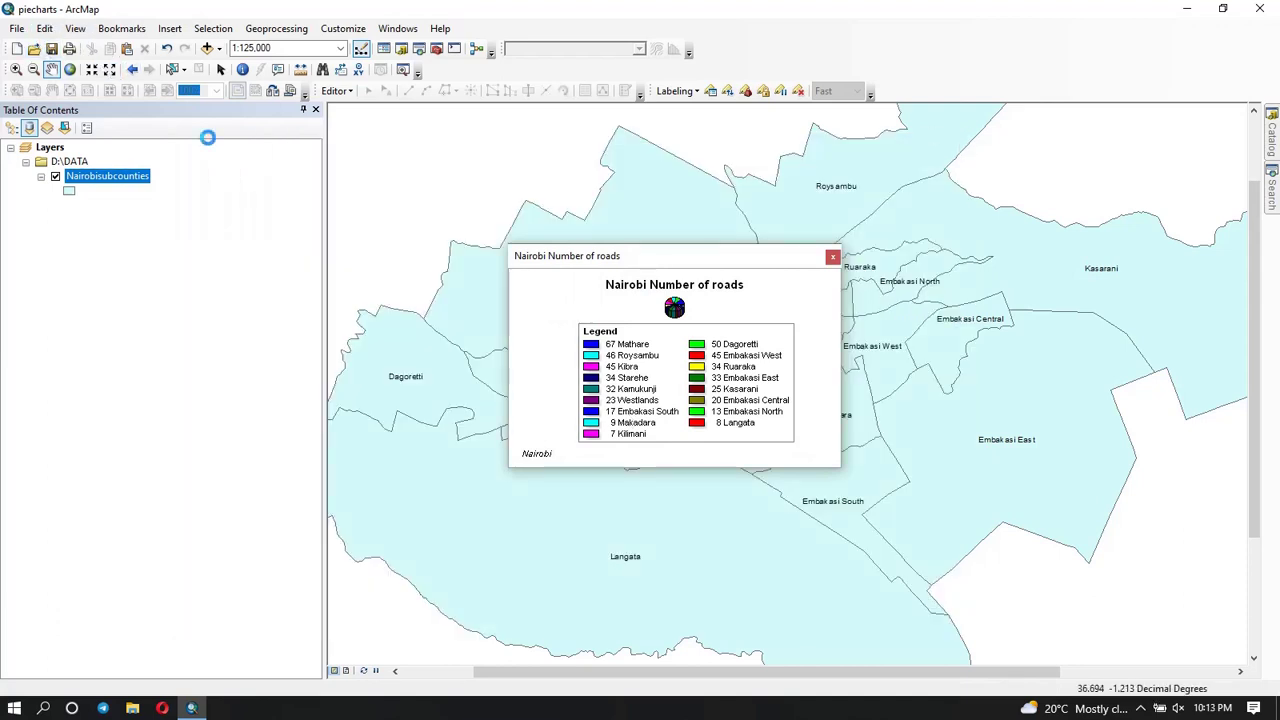
Step: Copy the graph as a graphic, then close its window and switch the map to layout view
right_click(613, 318)
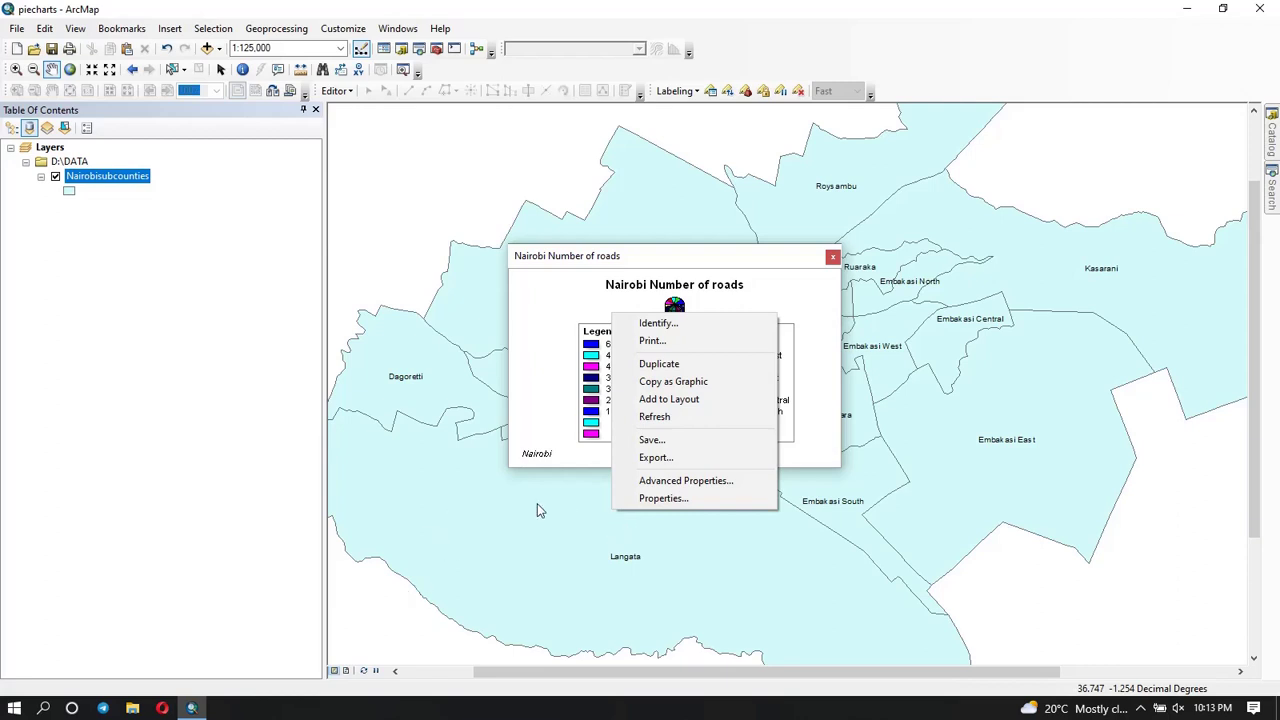
click(705, 381)
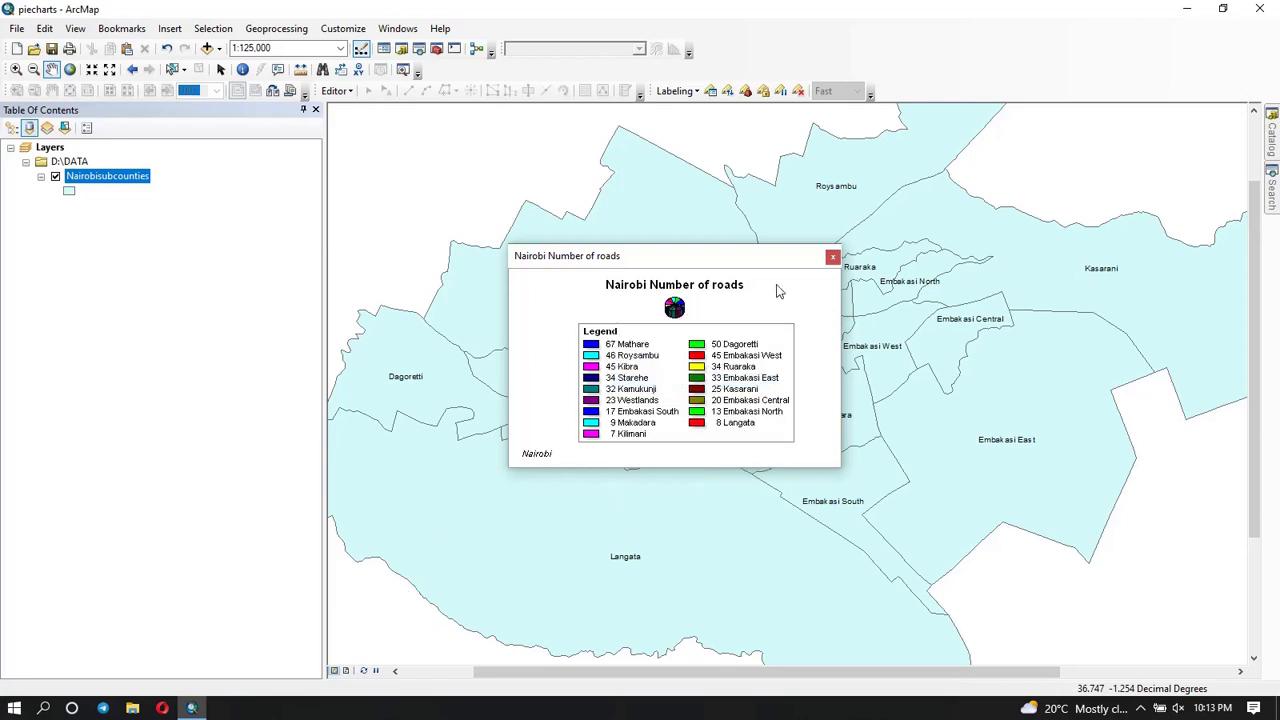
click(832, 258)
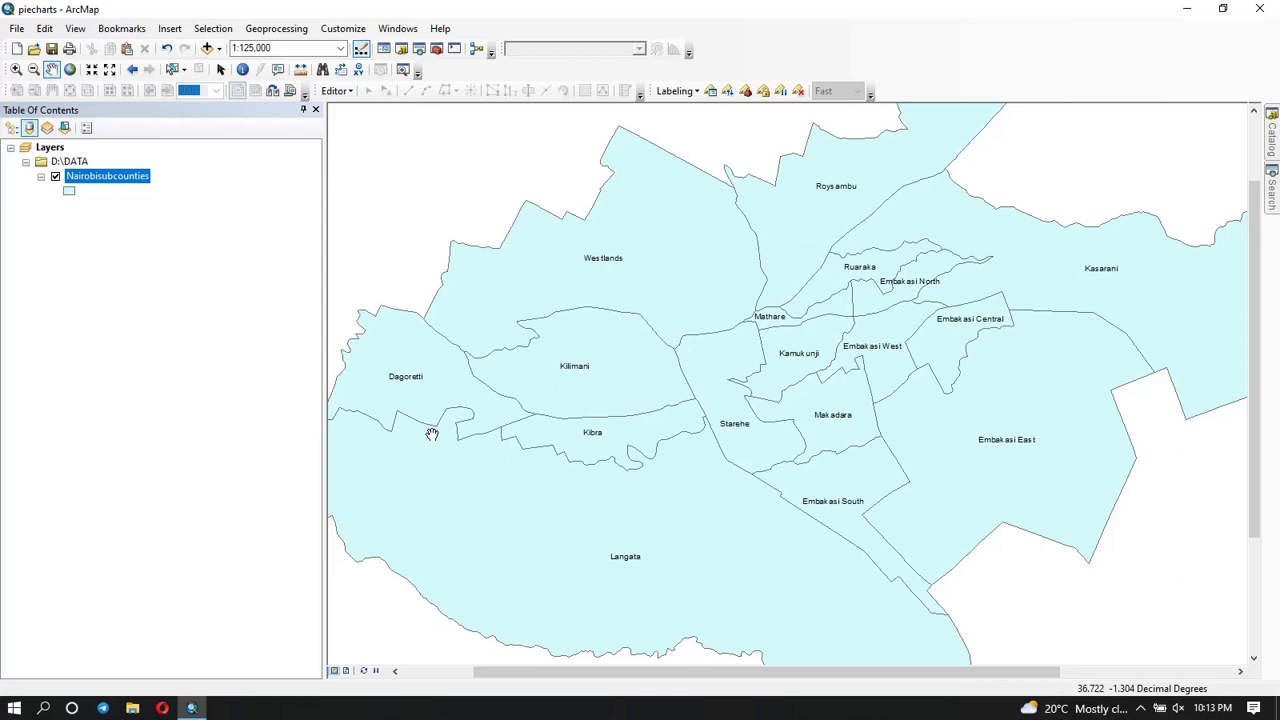
click(347, 672)
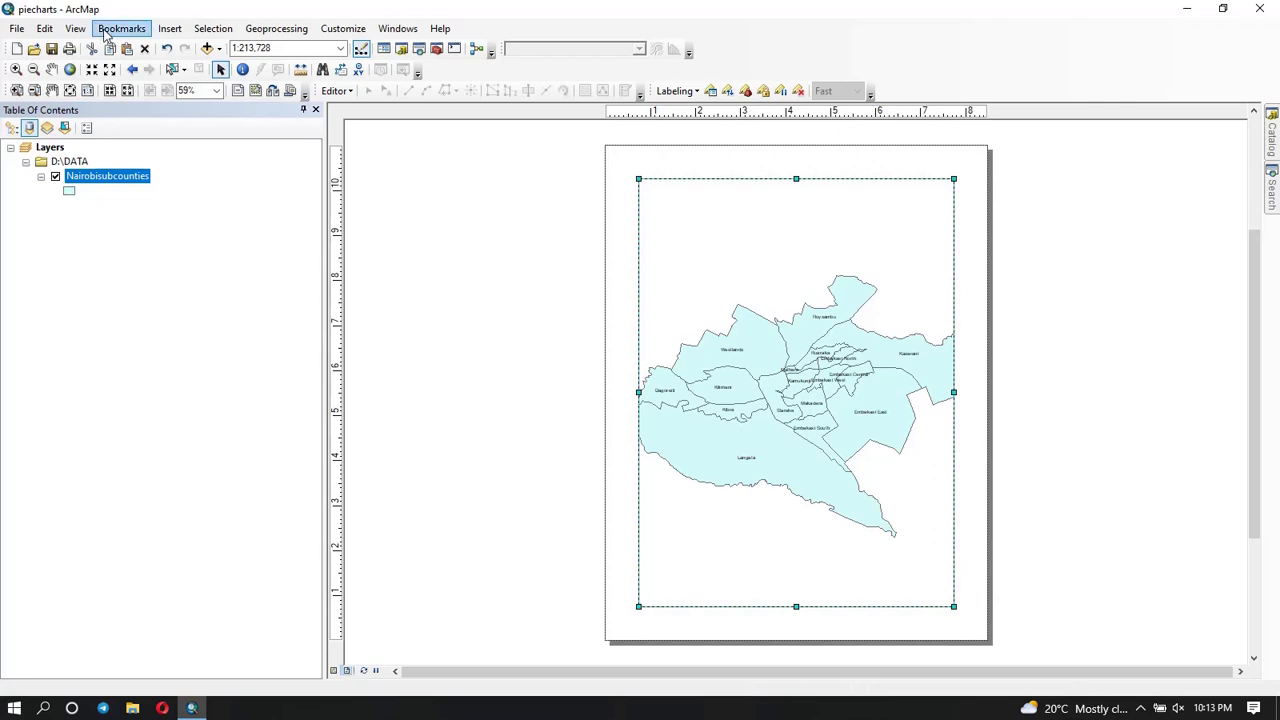
Step: Paste the copied graph onto the portrait layout page and move it above the map
right_click(728, 245)
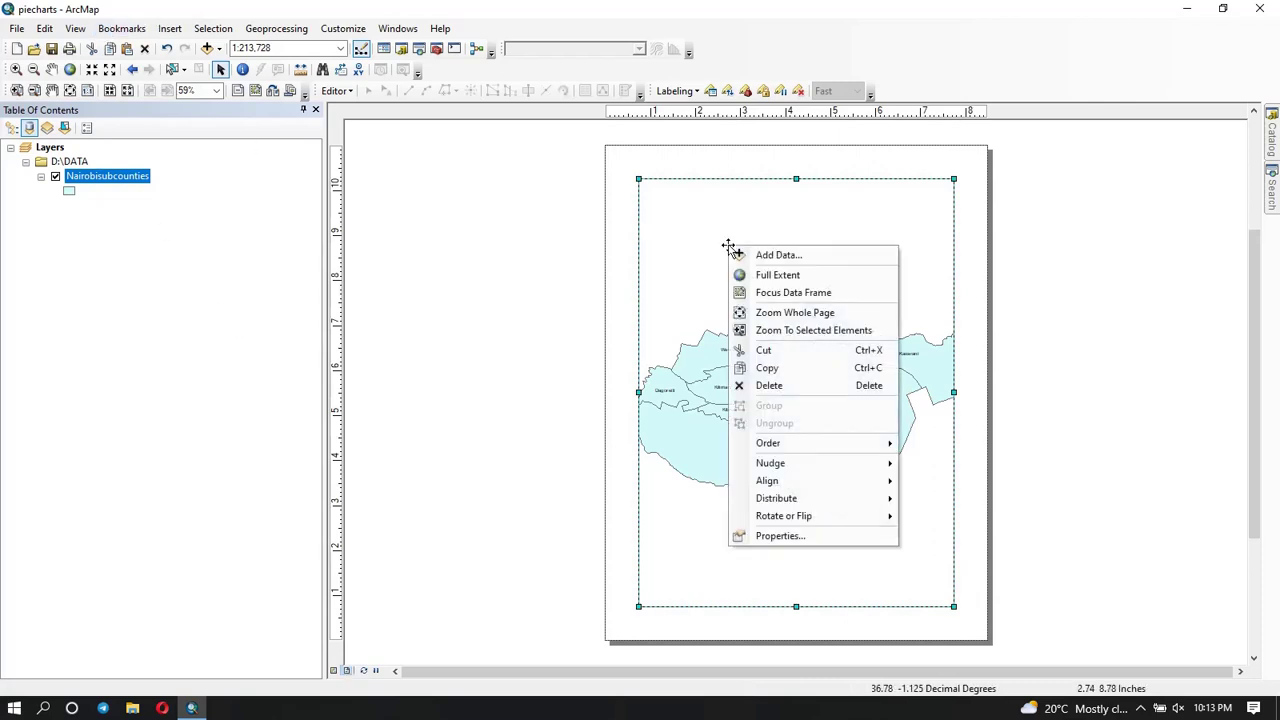
mouse_move(758, 453)
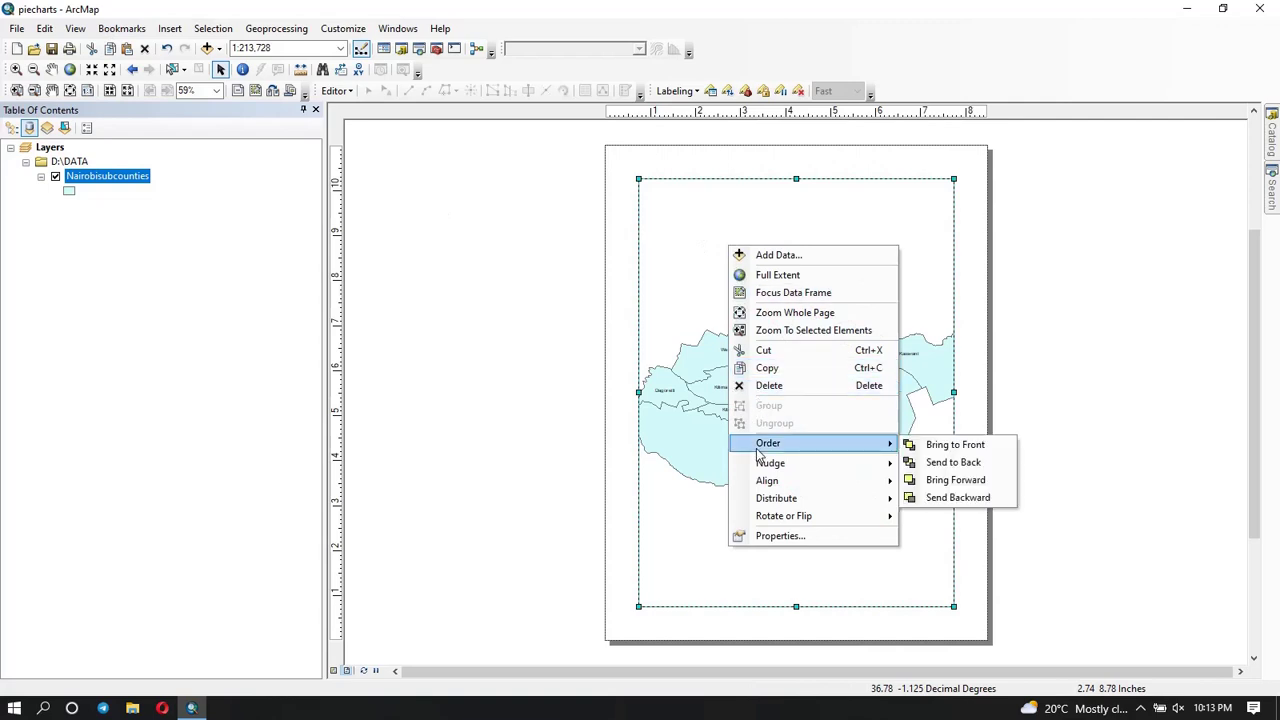
click(689, 258)
key(ctrl+v)
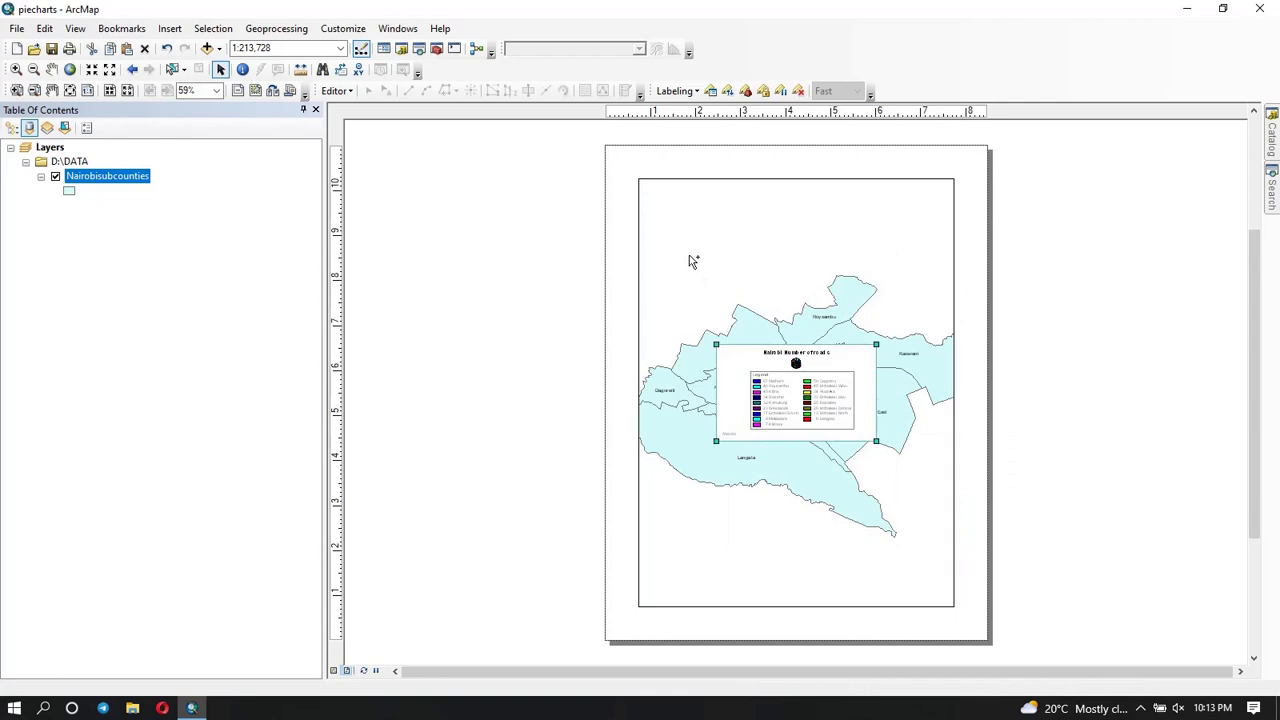
drag(775, 387, 731, 251)
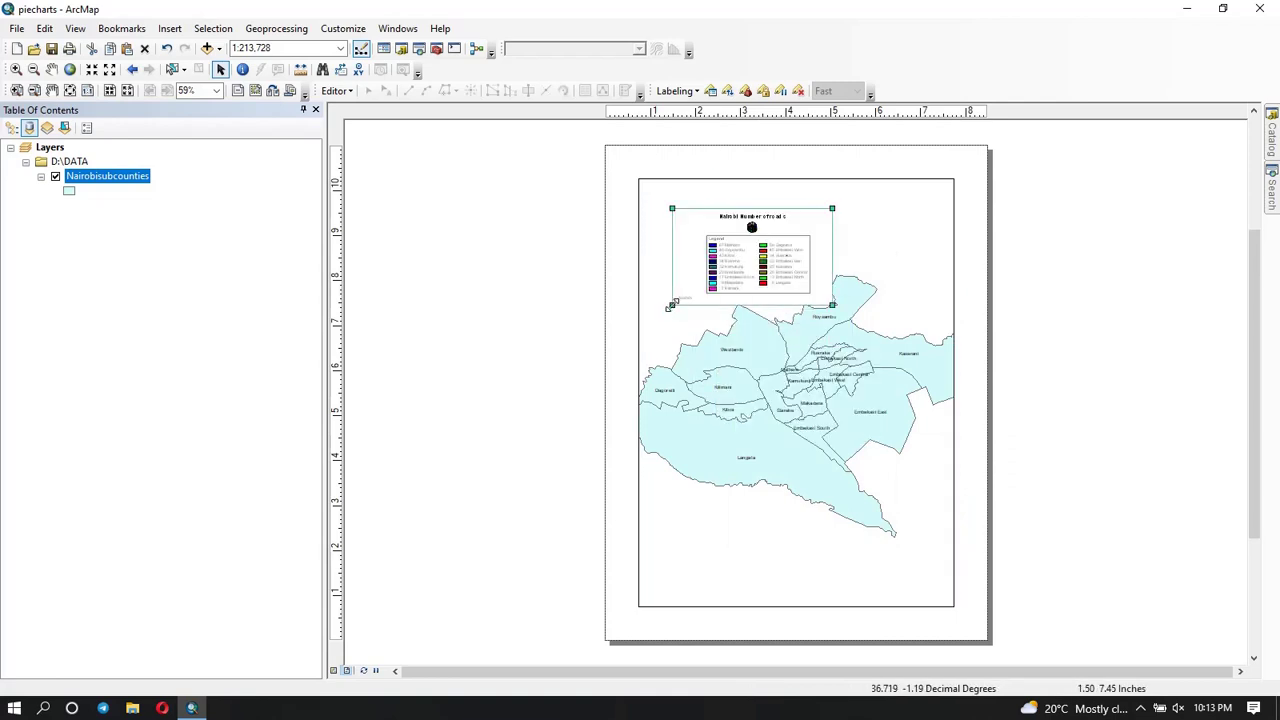
Step: Enlarge the pasted graph and move it to the lower part of the page, and extend the data frame's top edge upward
drag(674, 300, 617, 397)
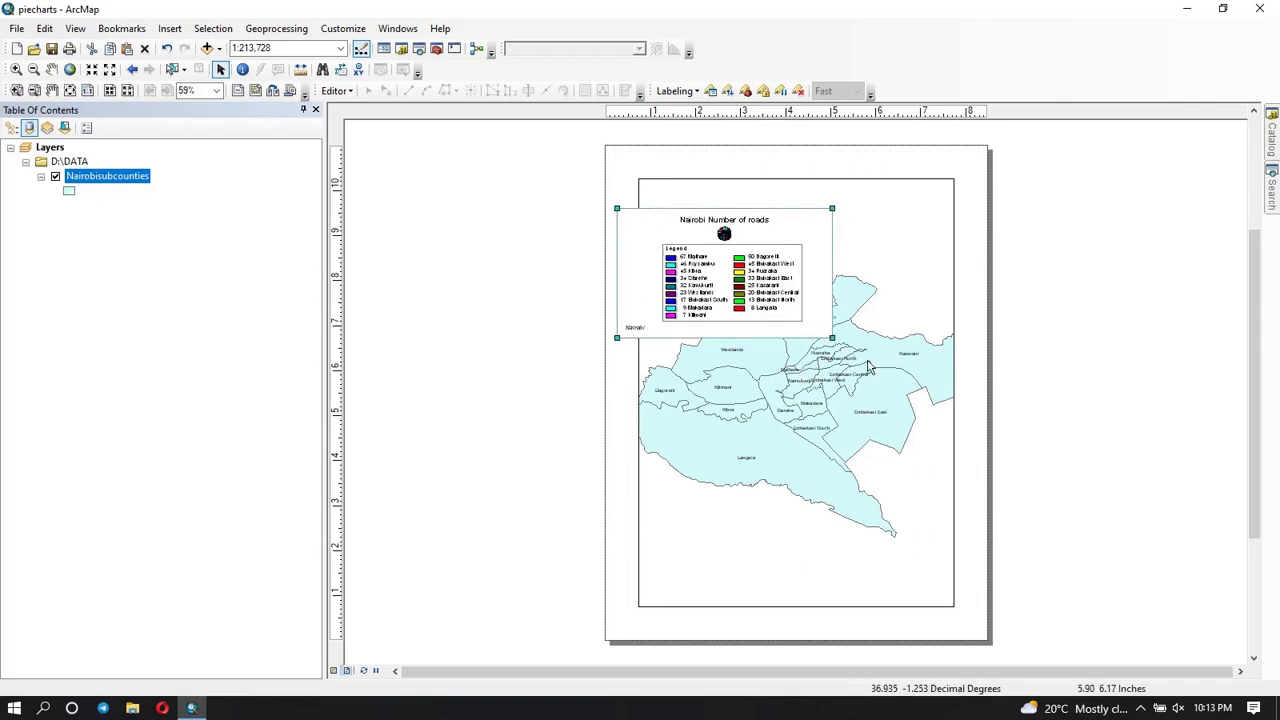
drag(868, 367, 893, 388)
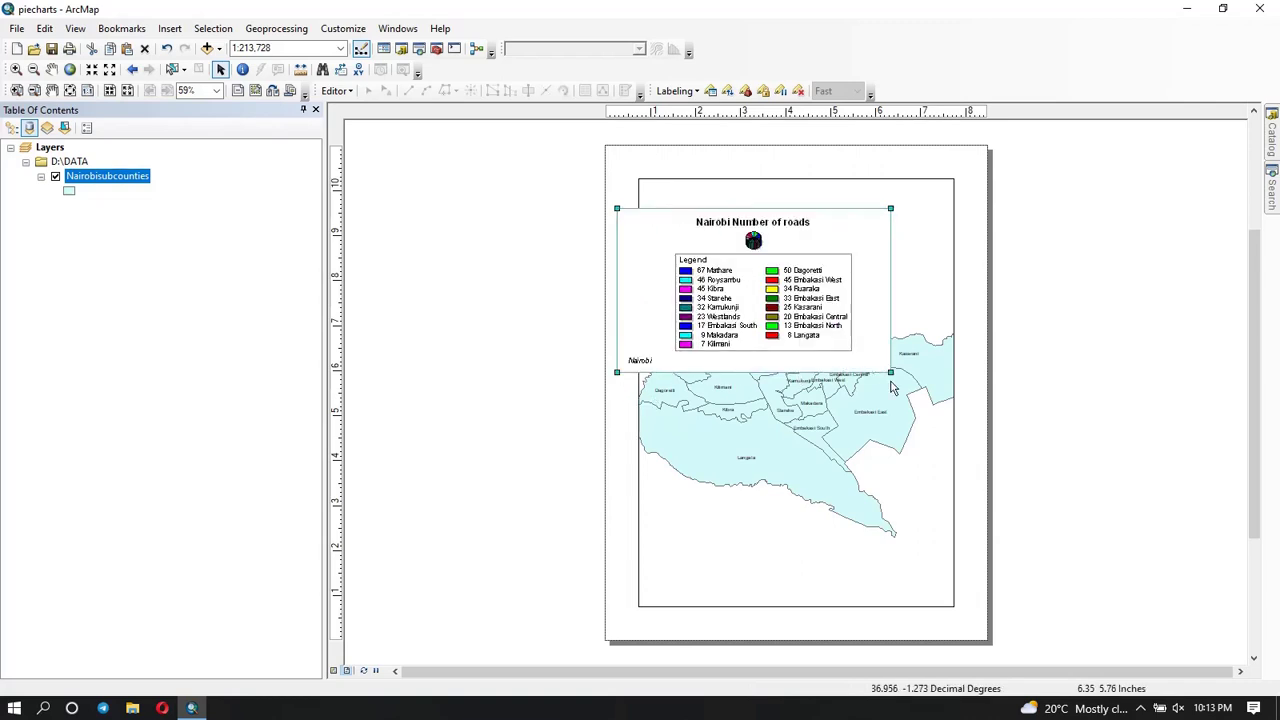
drag(820, 297, 820, 560)
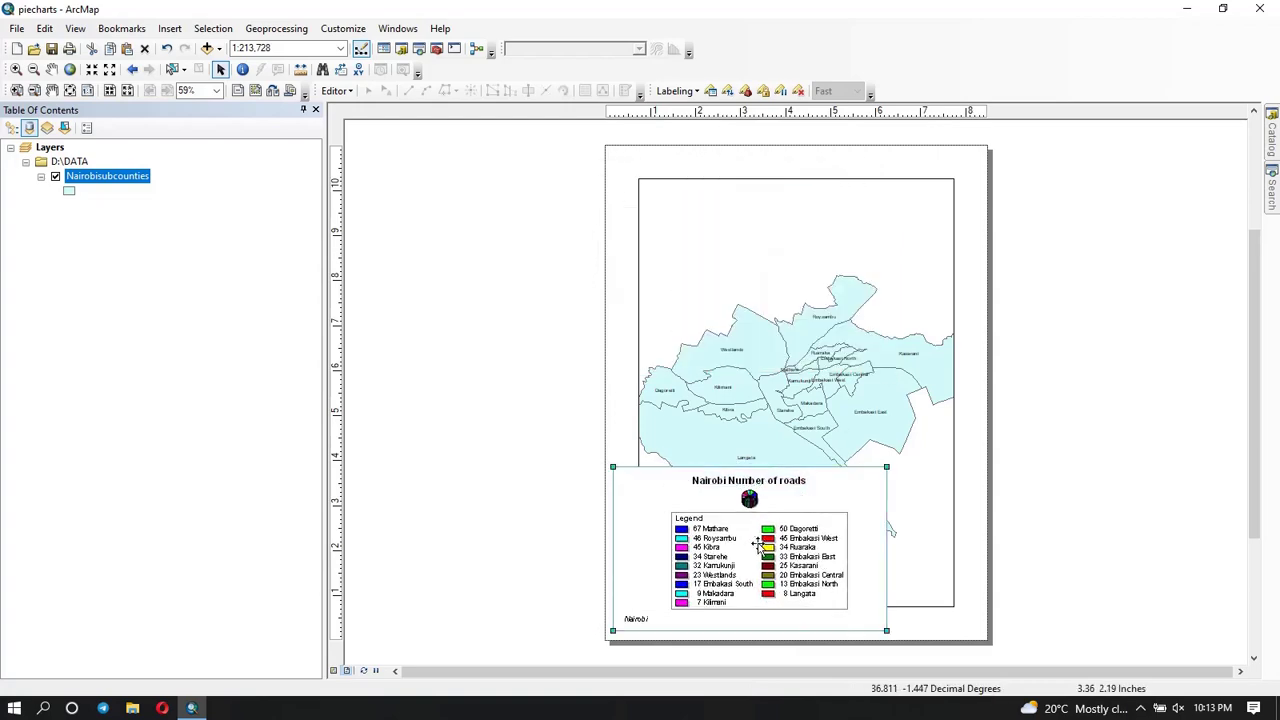
click(675, 270)
drag(794, 181, 783, 163)
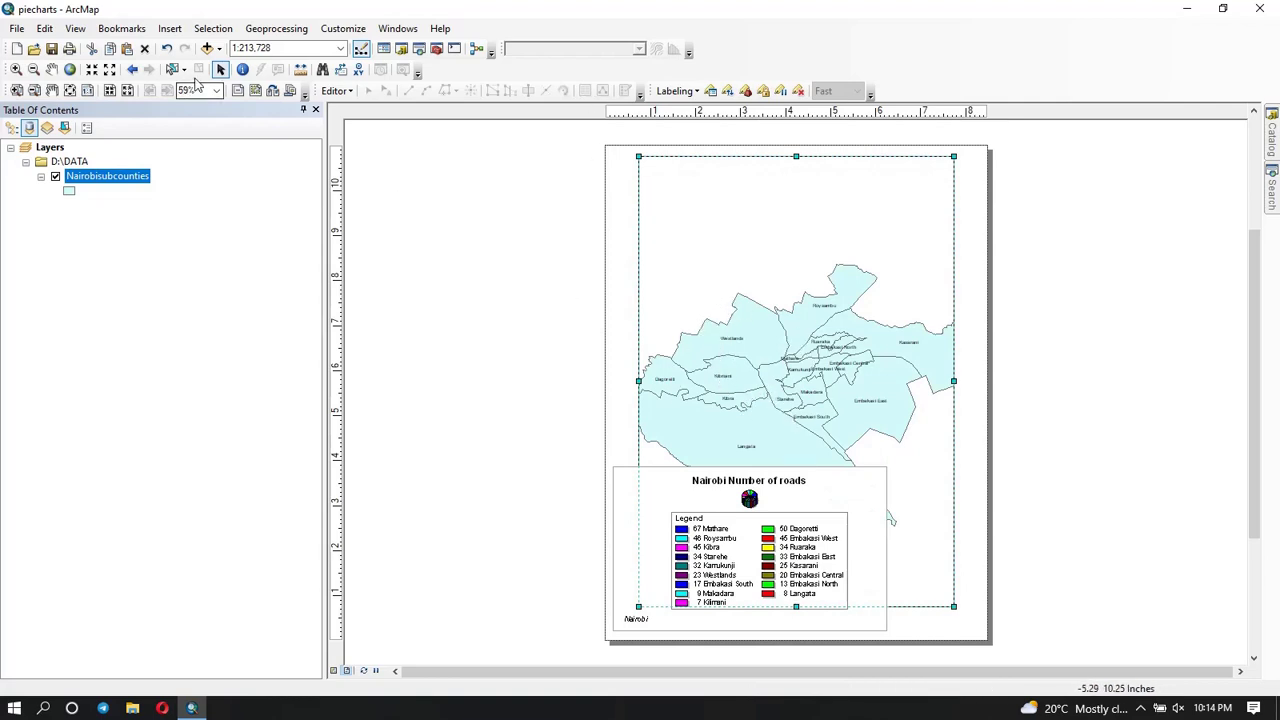
Step: Change the layout to the ISO A4 Landscape template and paste the copied graph over the data frame's lower-left area
click(272, 91)
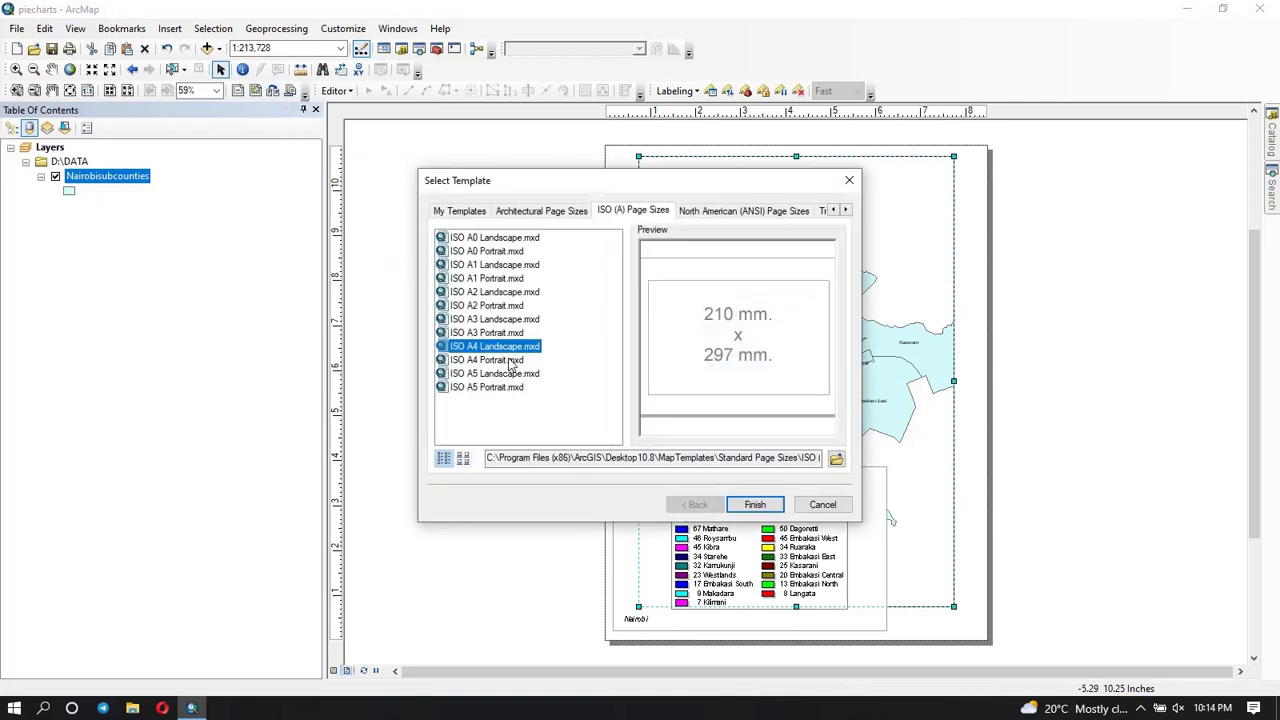
click(768, 508)
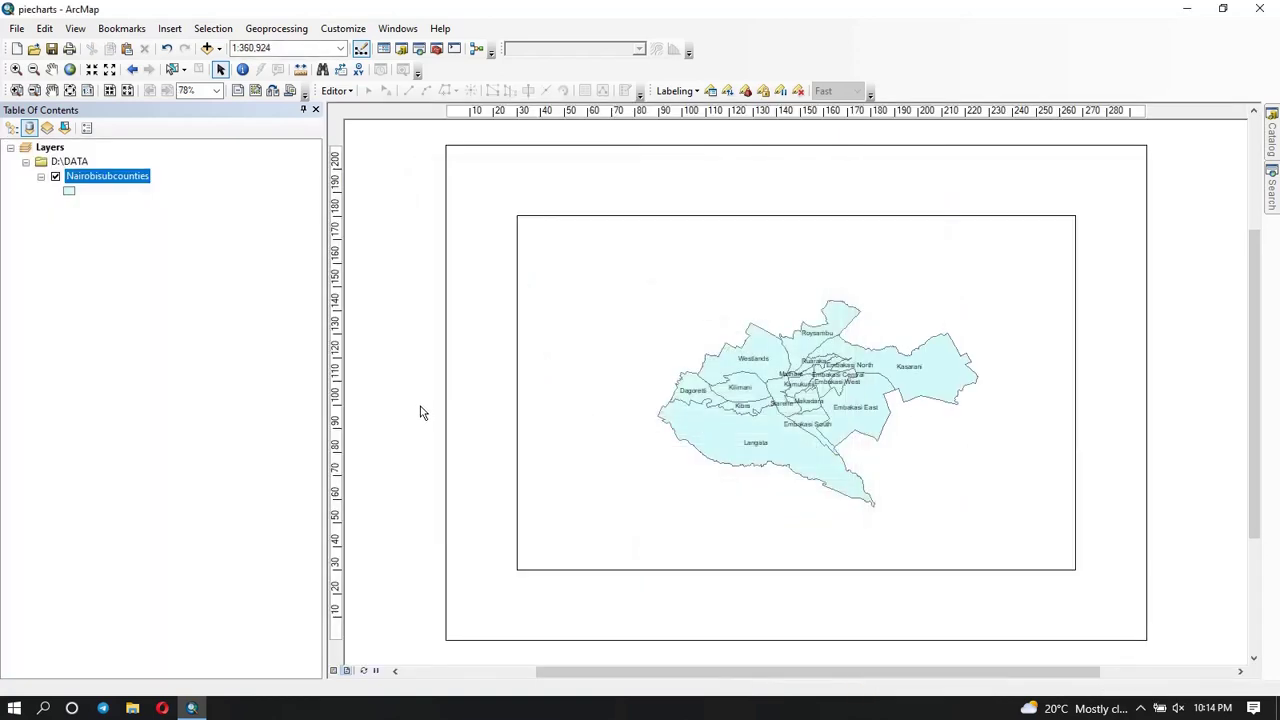
click(631, 421)
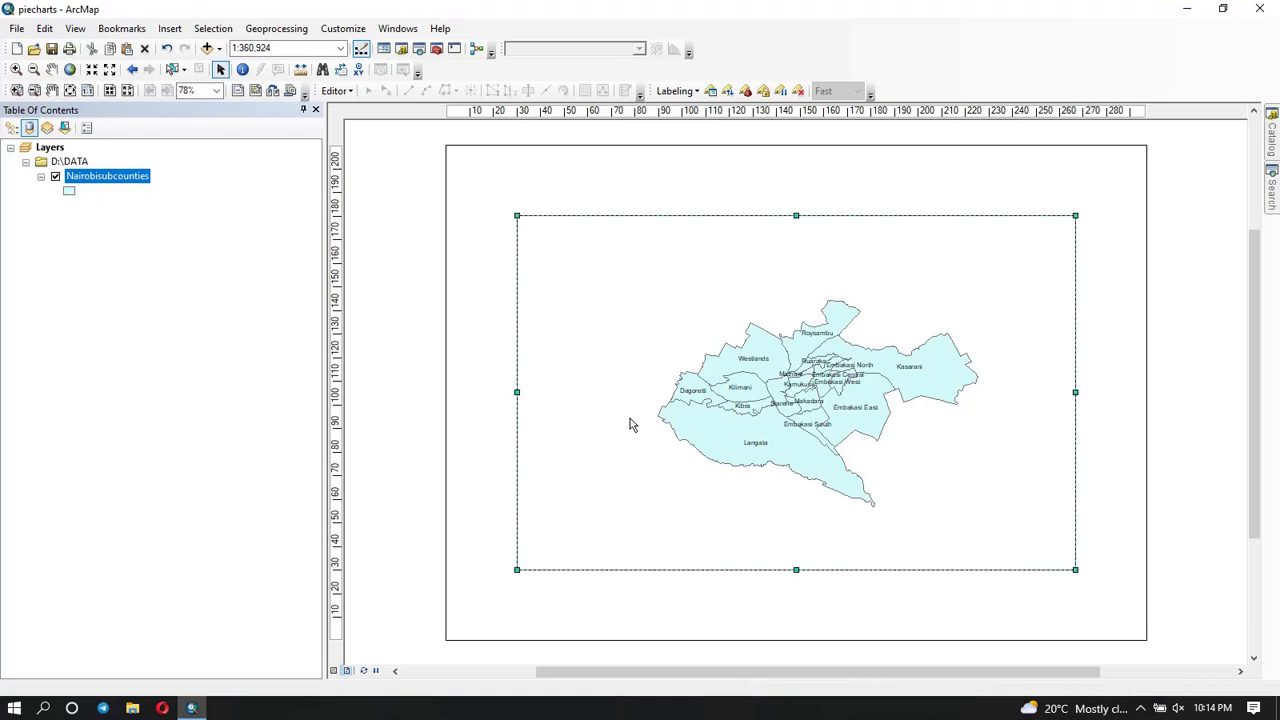
key(ctrl+v)
drag(700, 420, 544, 530)
Step: Enlarge the data frame to nearly fill the landscape page and move the graph closer to the frame's lower-left corner
click(682, 284)
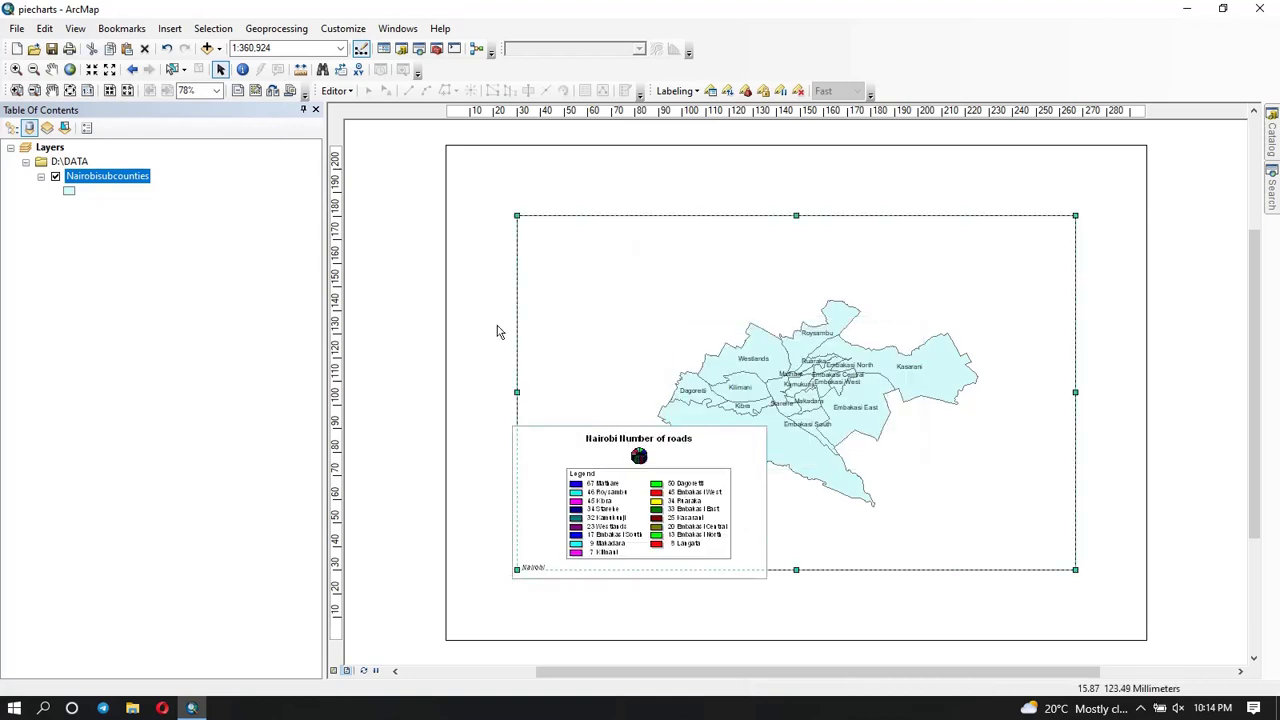
drag(513, 211, 466, 160)
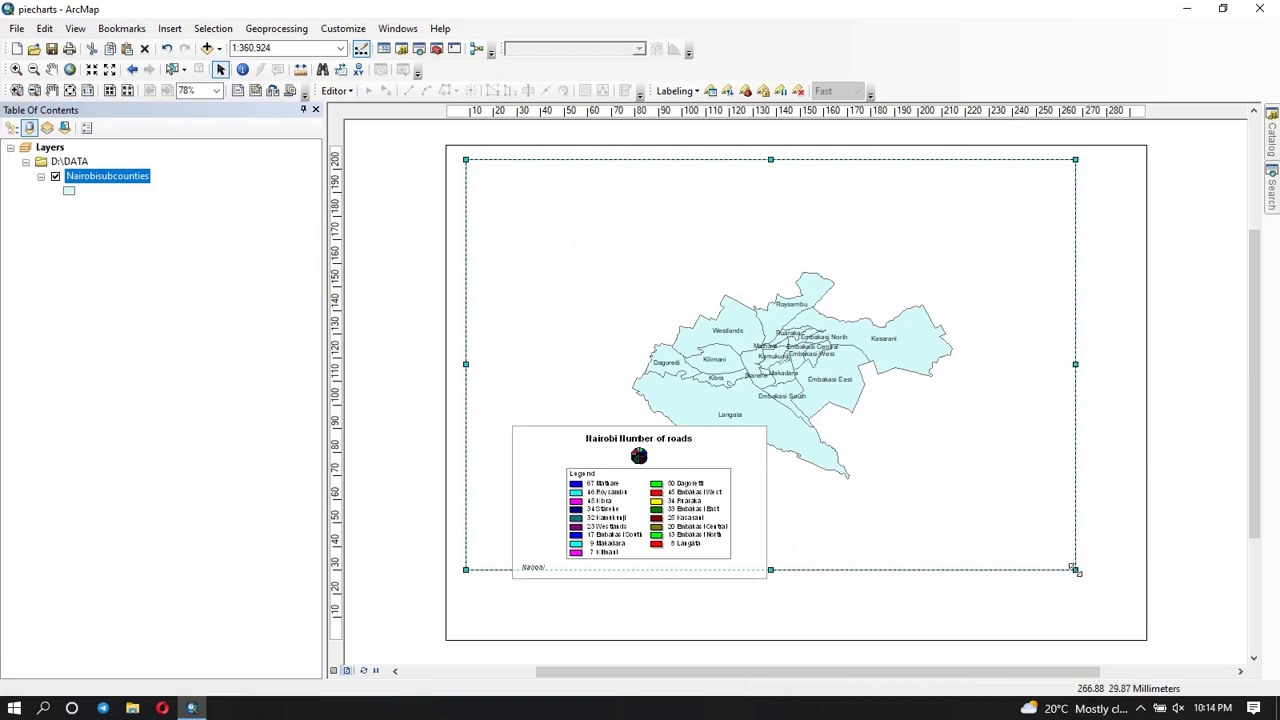
drag(1075, 568, 1135, 627)
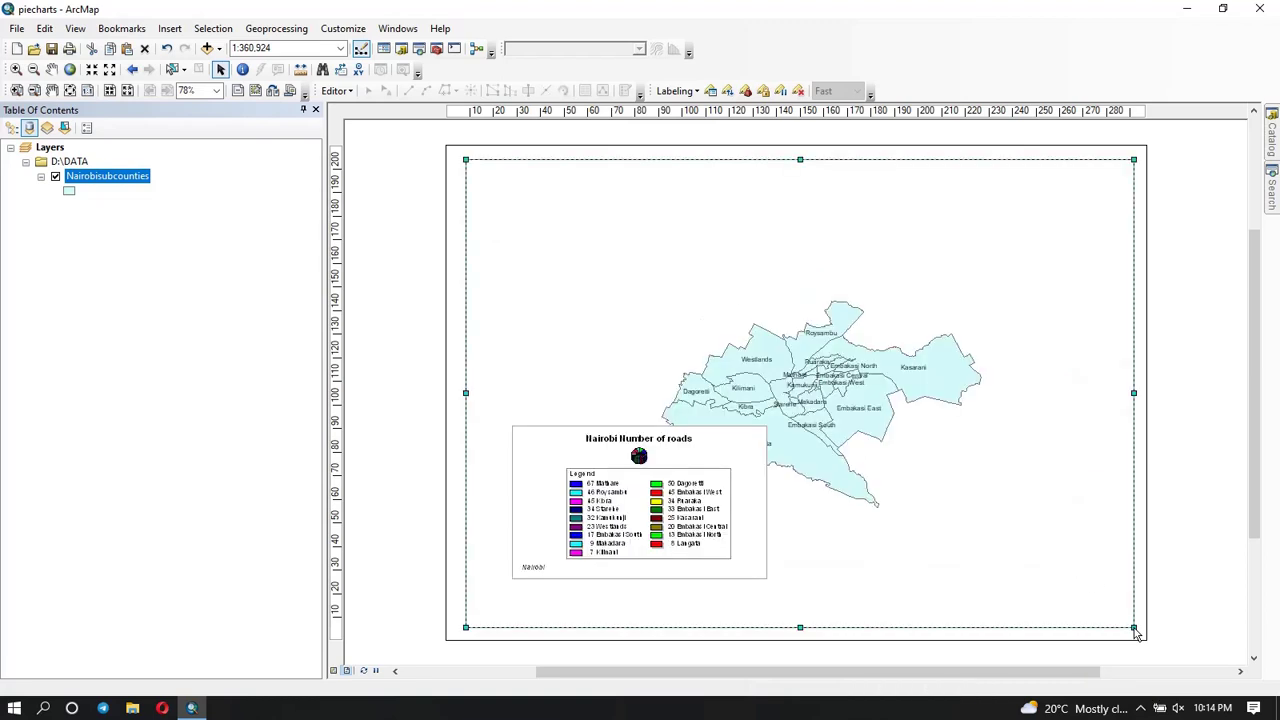
click(732, 460)
drag(732, 460, 713, 490)
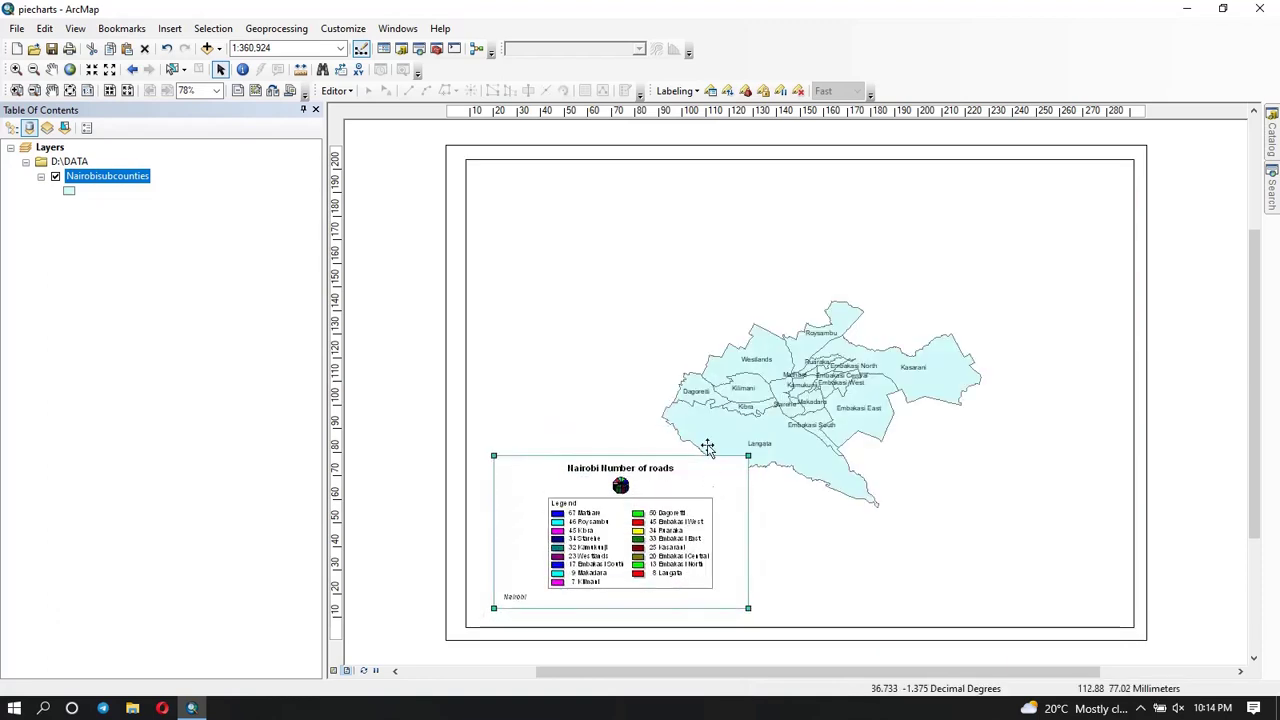
Step: Pan the Nairobi subcounties map toward the upper-left of the data frame, clear of the graph
click(52, 70)
drag(763, 360, 722, 280)
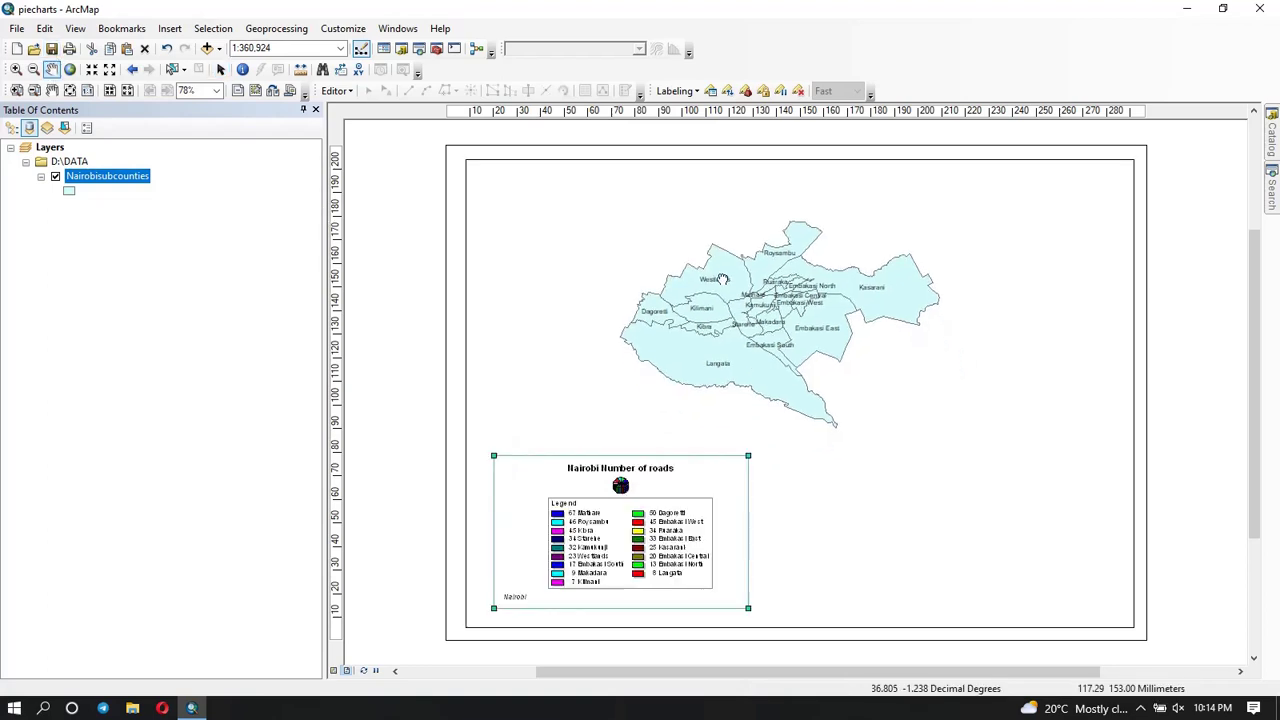
drag(936, 605, 866, 497)
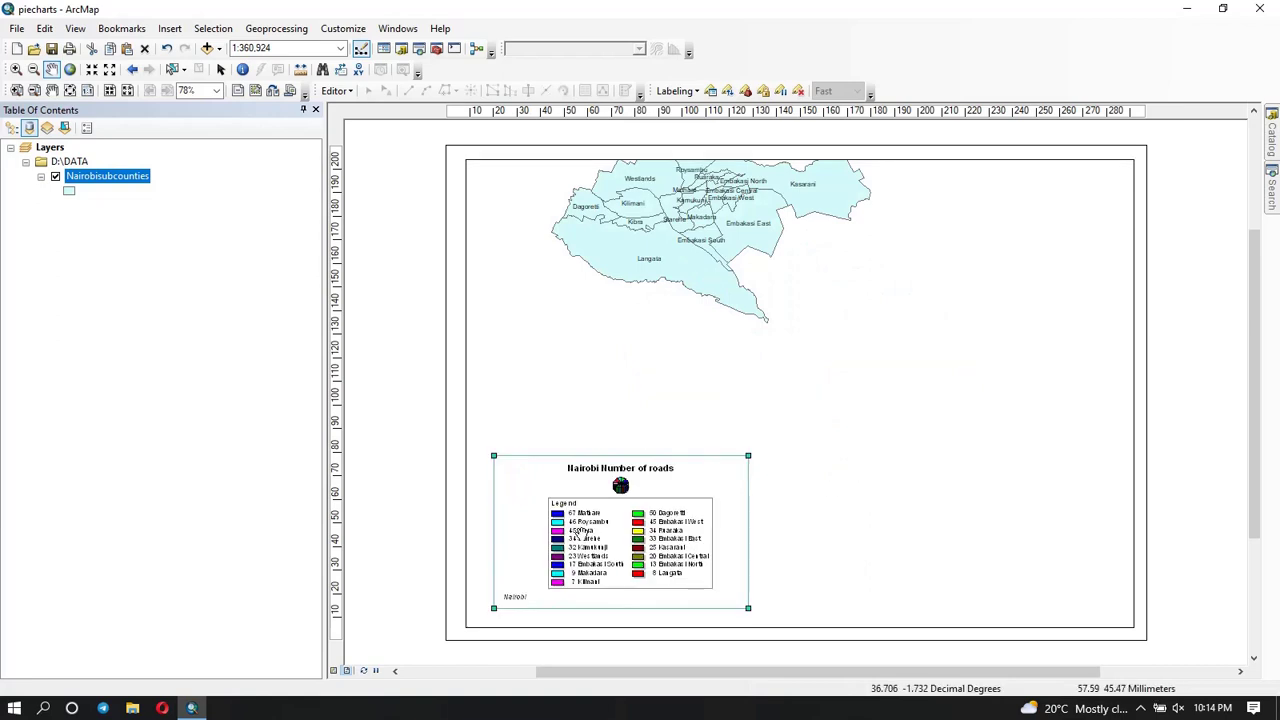
click(171, 28)
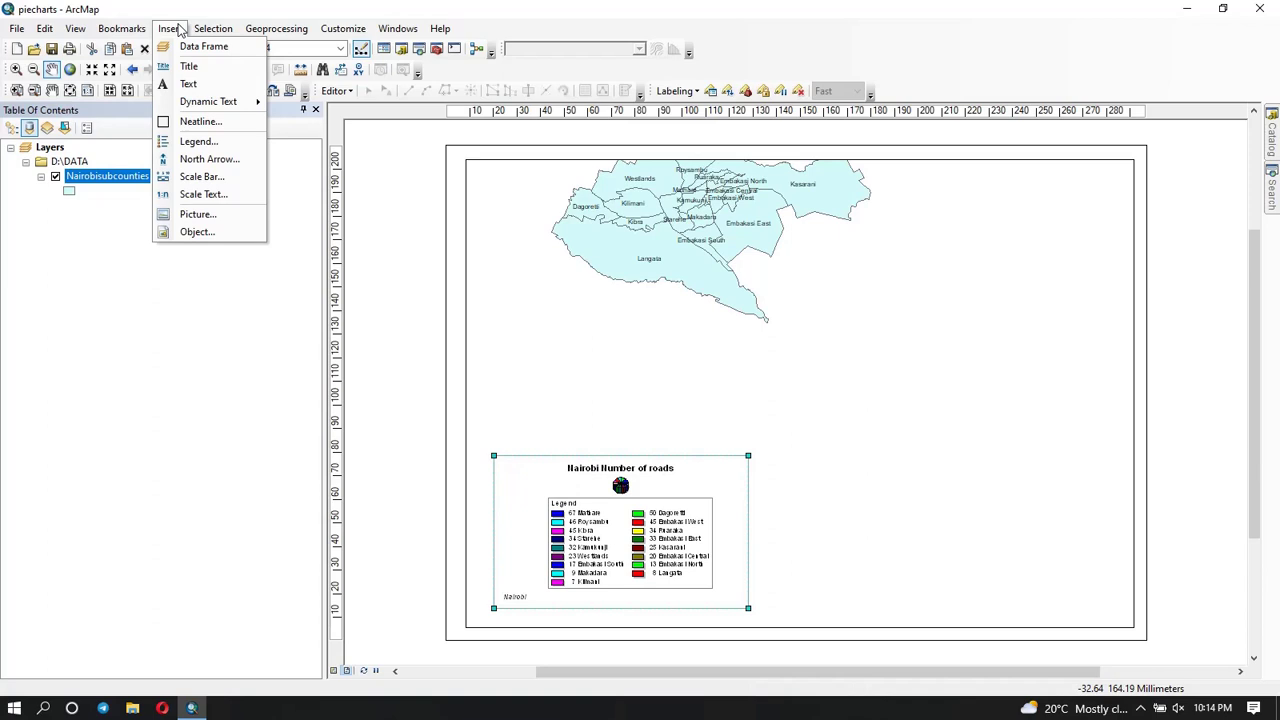
click(196, 233)
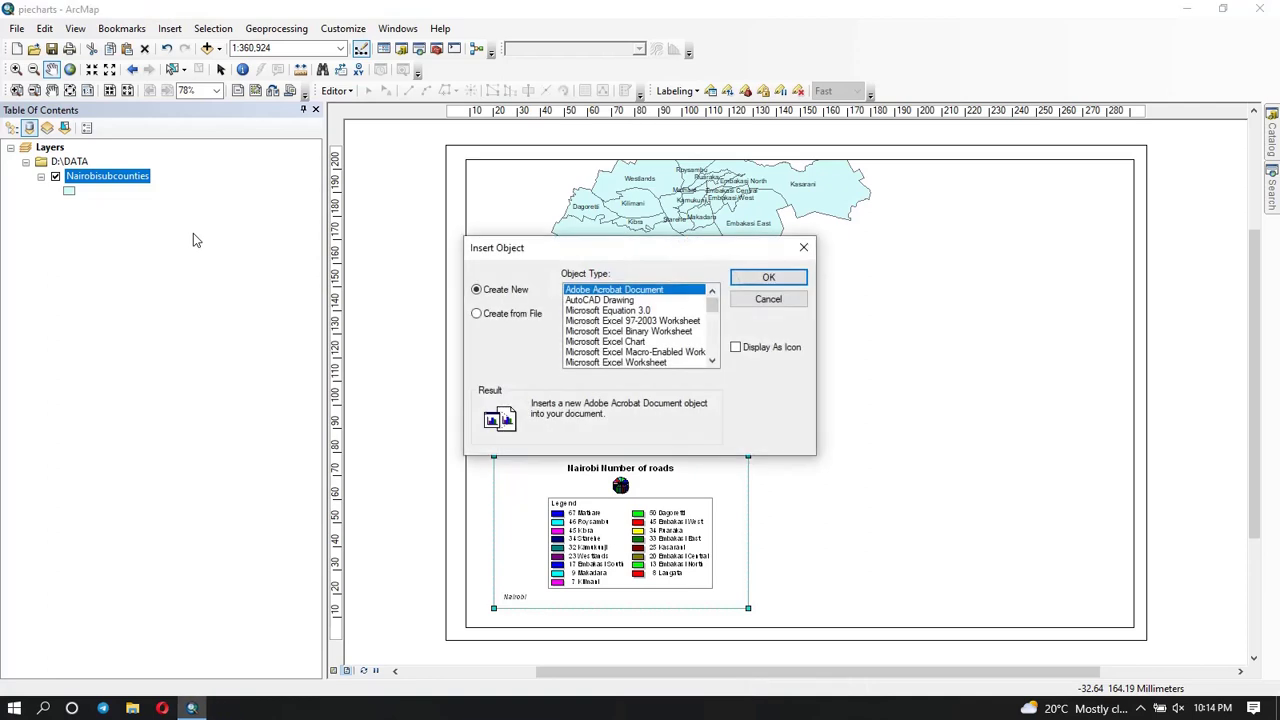
click(803, 250)
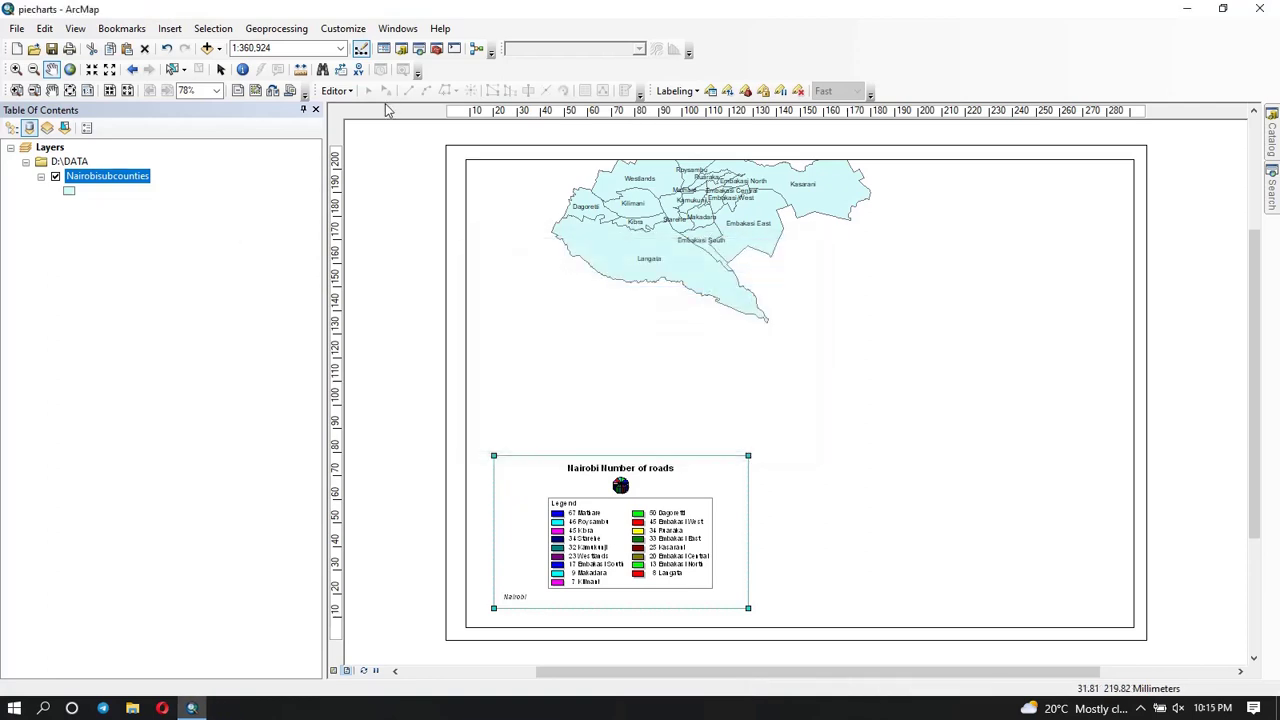
click(171, 28)
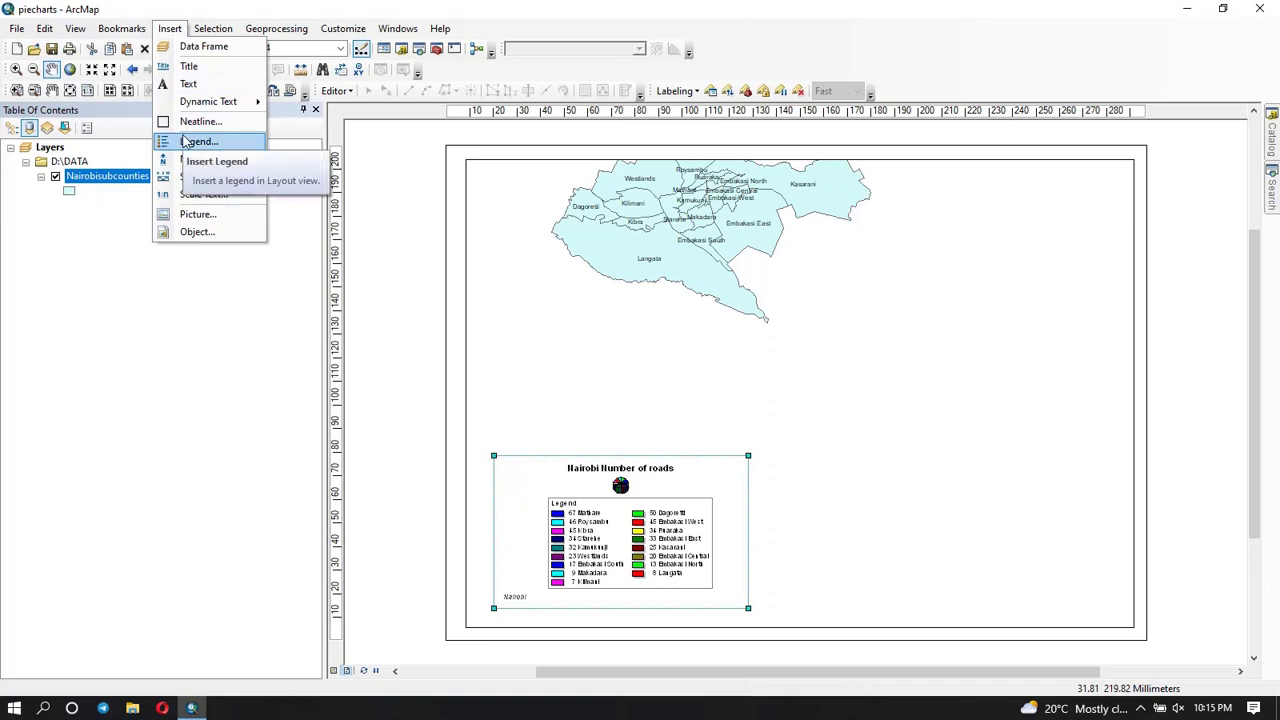
Step: Open the saved "Nairobi Number of roads" graph, add it to the layout, and close the graph window
mouse_move(78, 32)
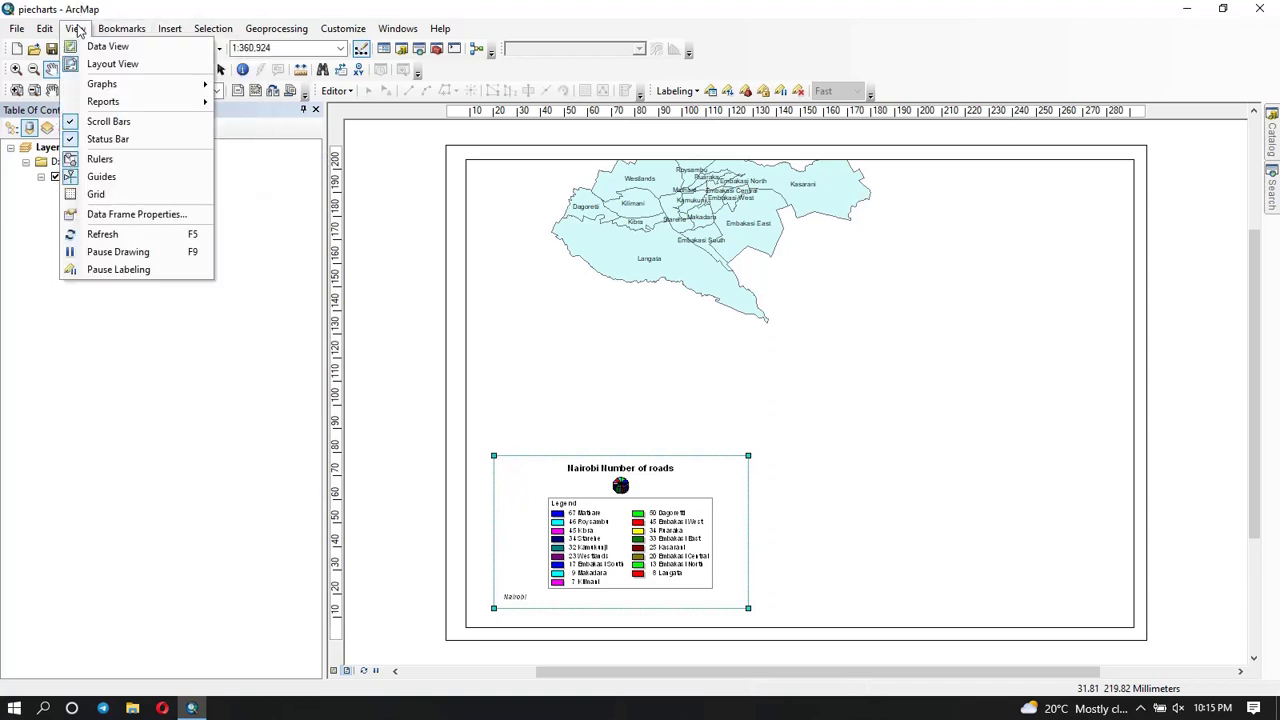
mouse_move(138, 87)
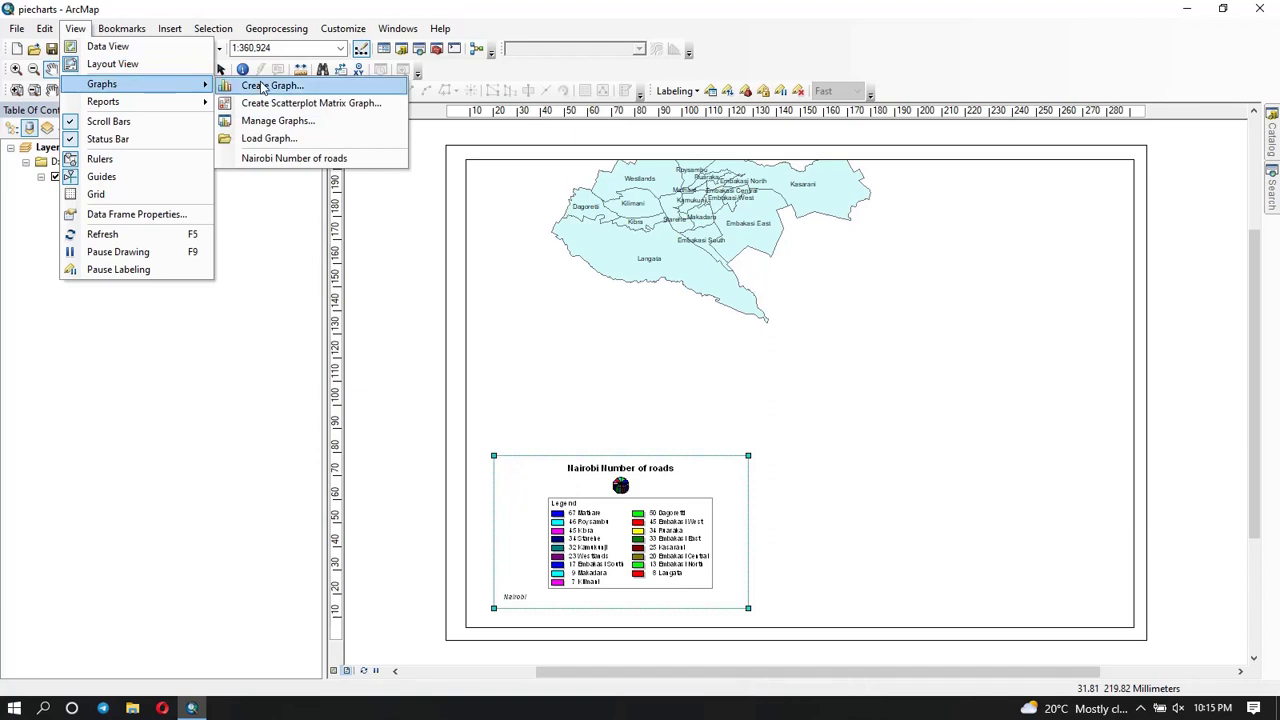
click(268, 158)
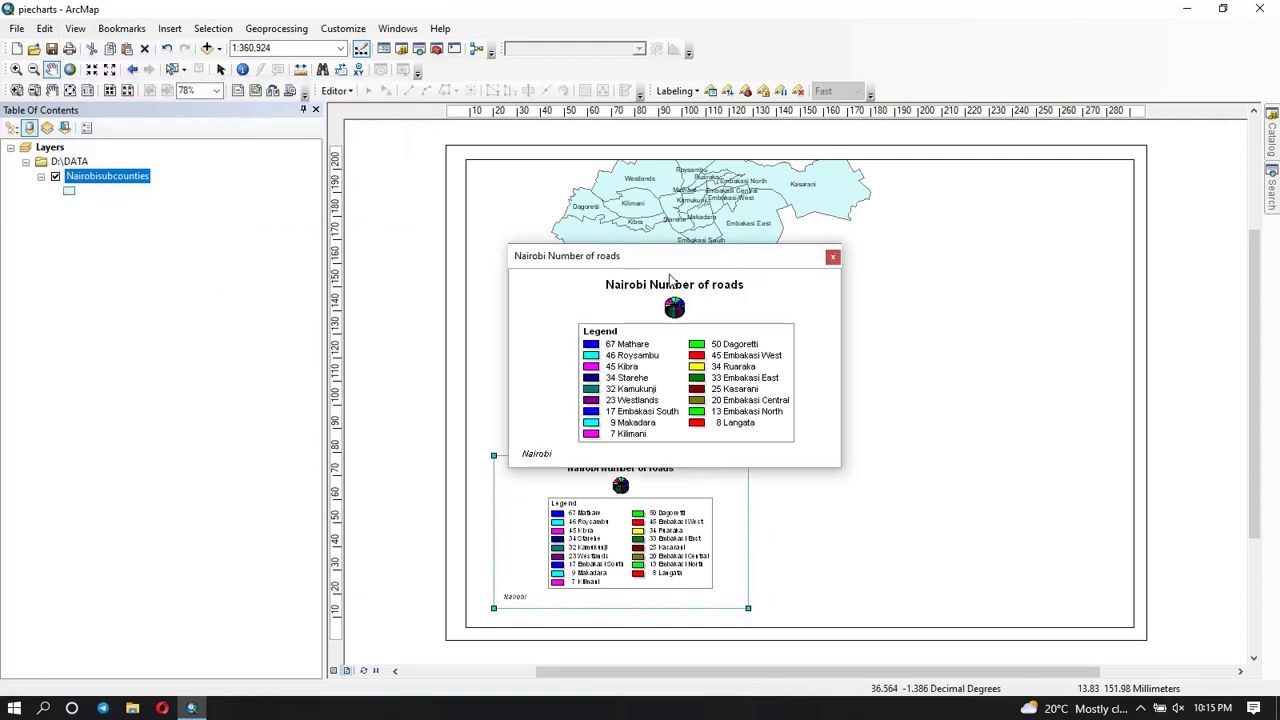
drag(670, 267, 931, 300)
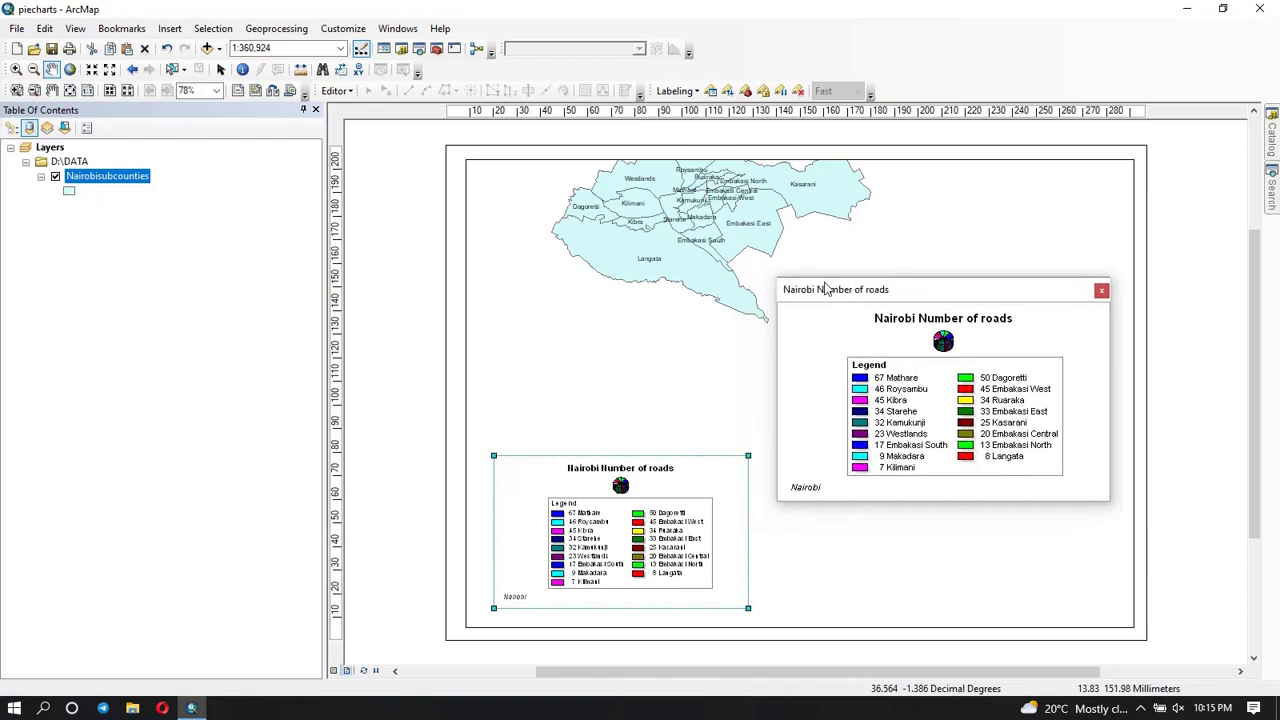
right_click(873, 369)
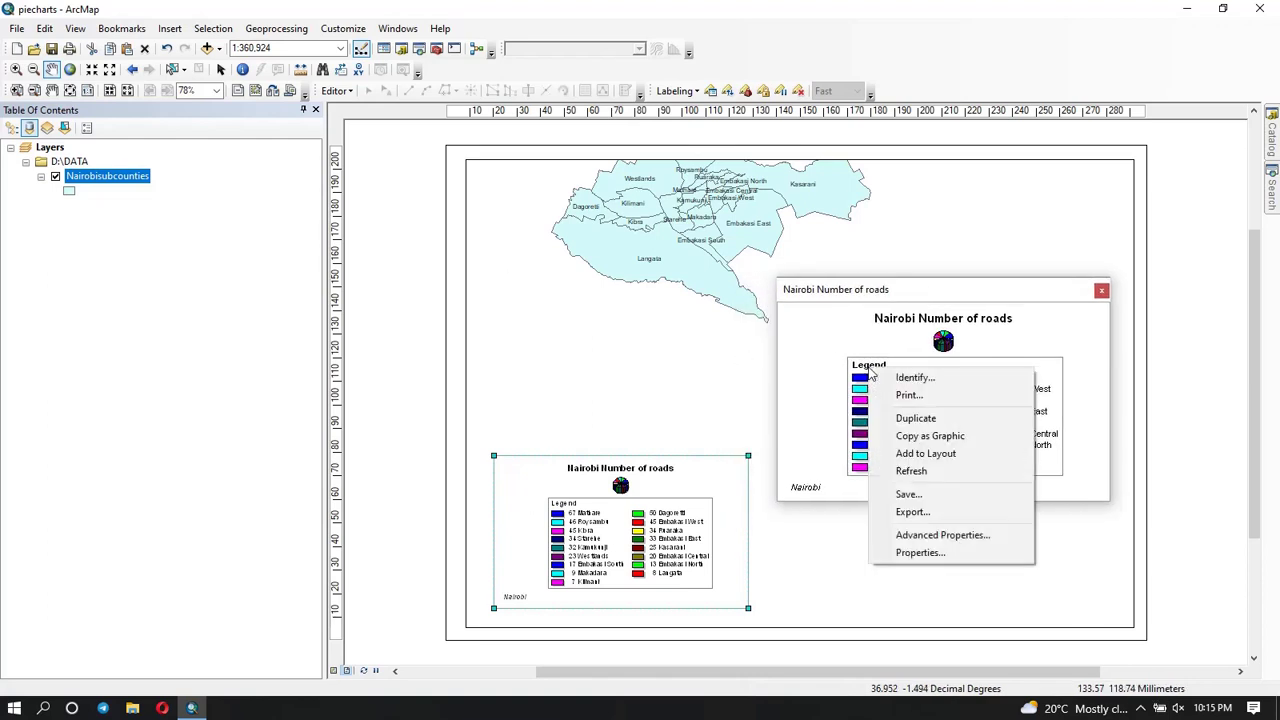
click(908, 455)
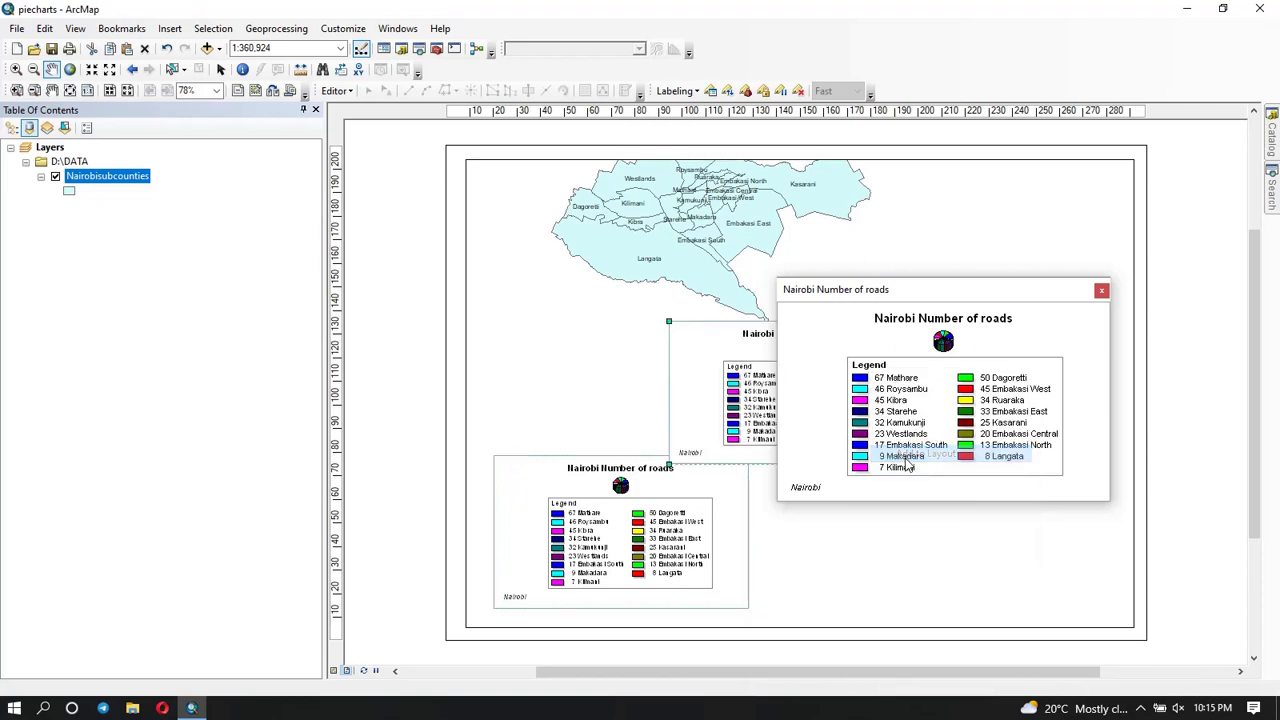
click(1101, 290)
Step: Move the added graph to the lower-right of the data frame, enlarge it, and delete the older pasted graph
drag(824, 360, 1006, 405)
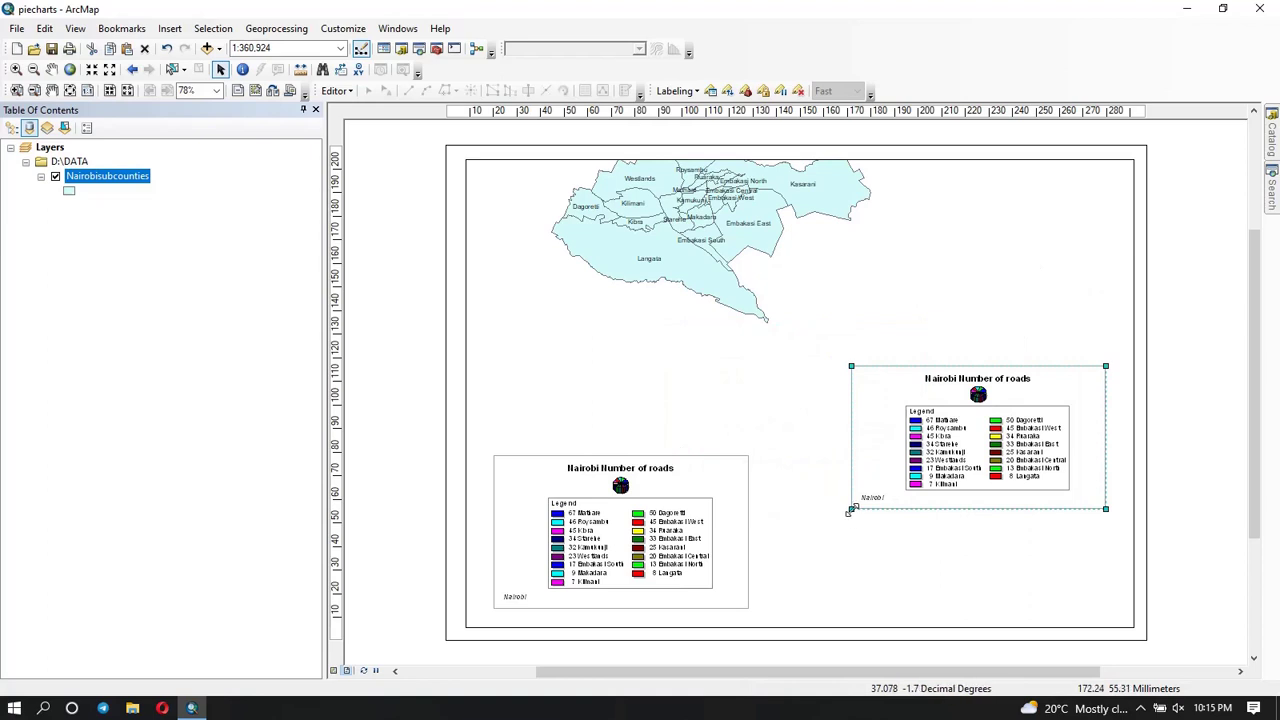
drag(851, 509, 759, 642)
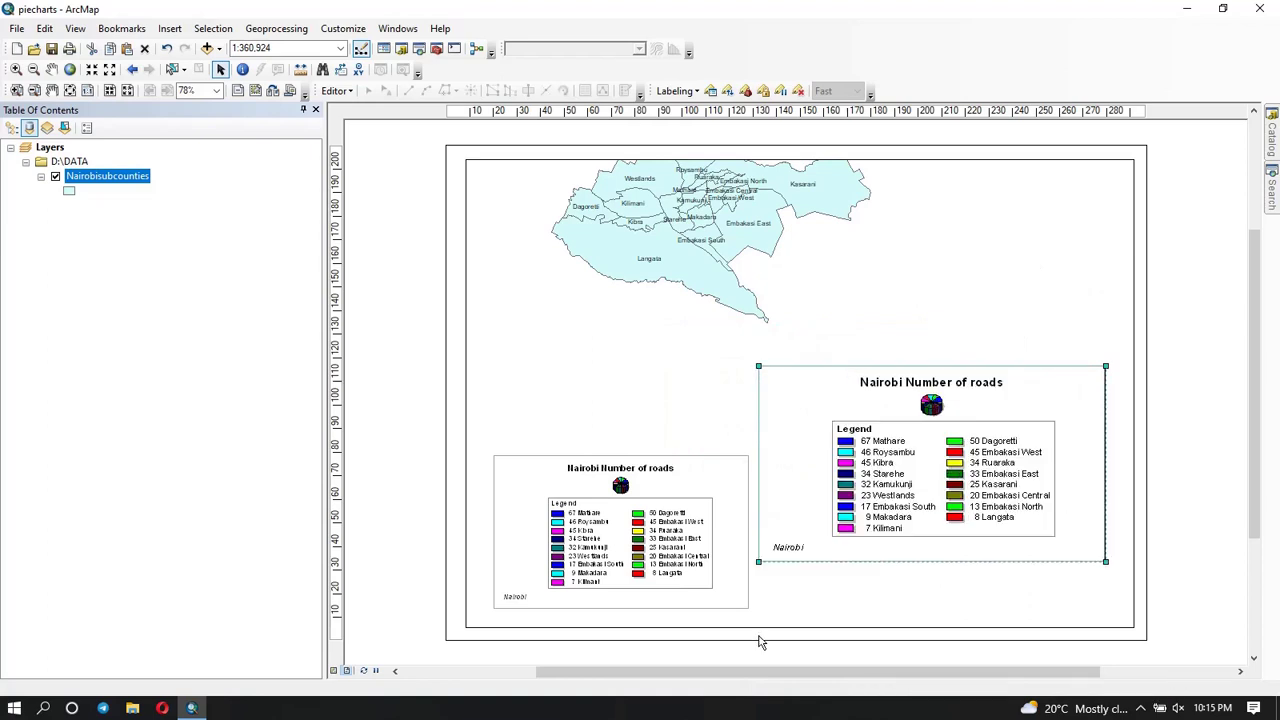
click(697, 486)
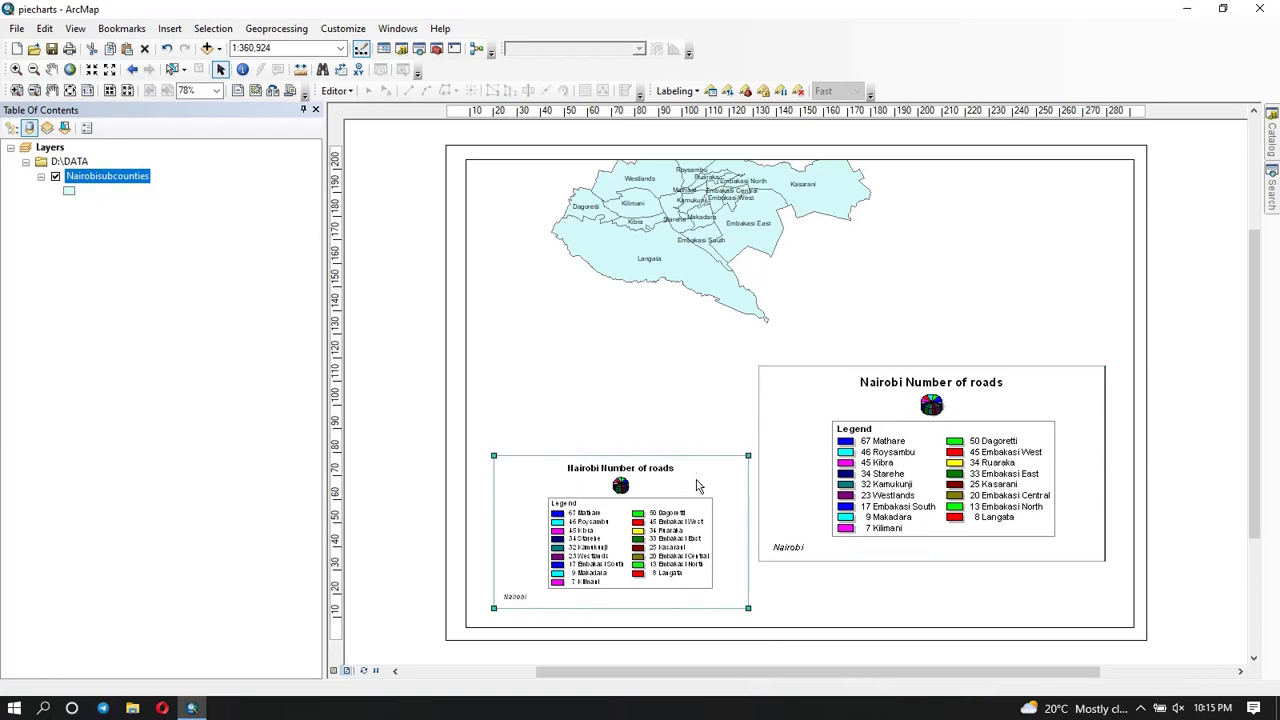
key(Delete)
Step: Move the enlarged graph into the data frame's lower-left corner
click(850, 443)
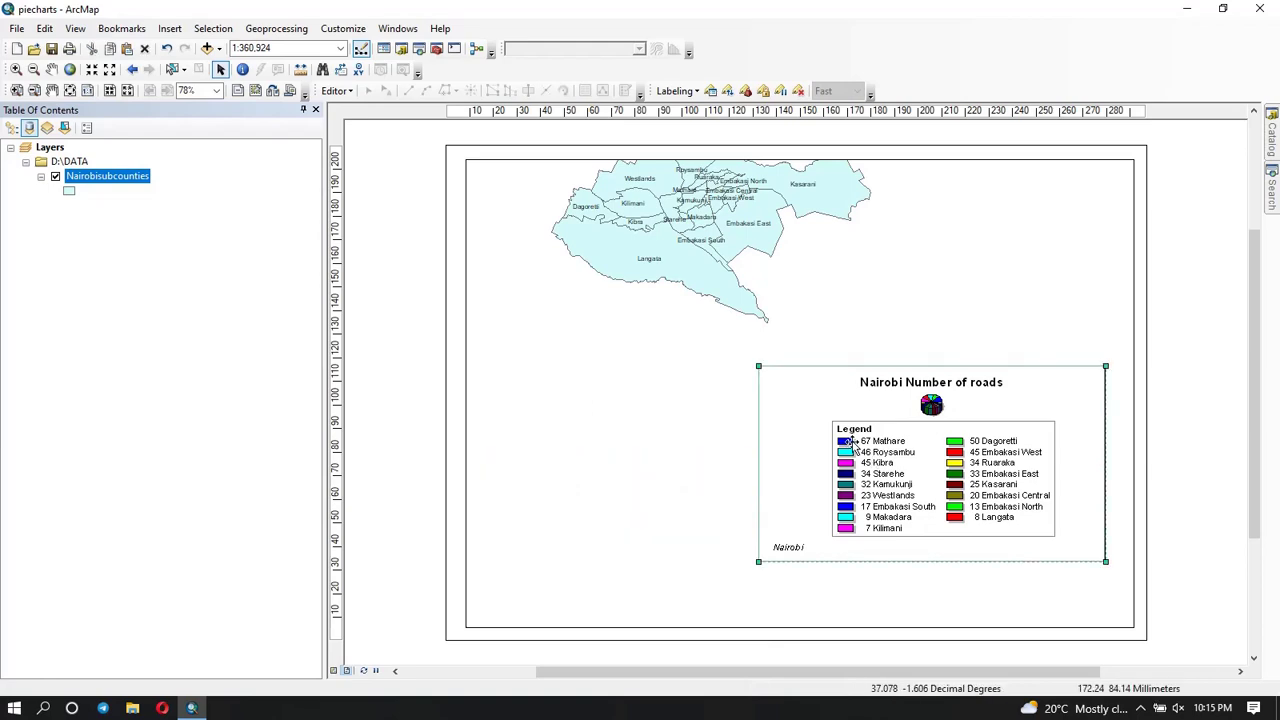
drag(829, 429, 547, 492)
click(879, 522)
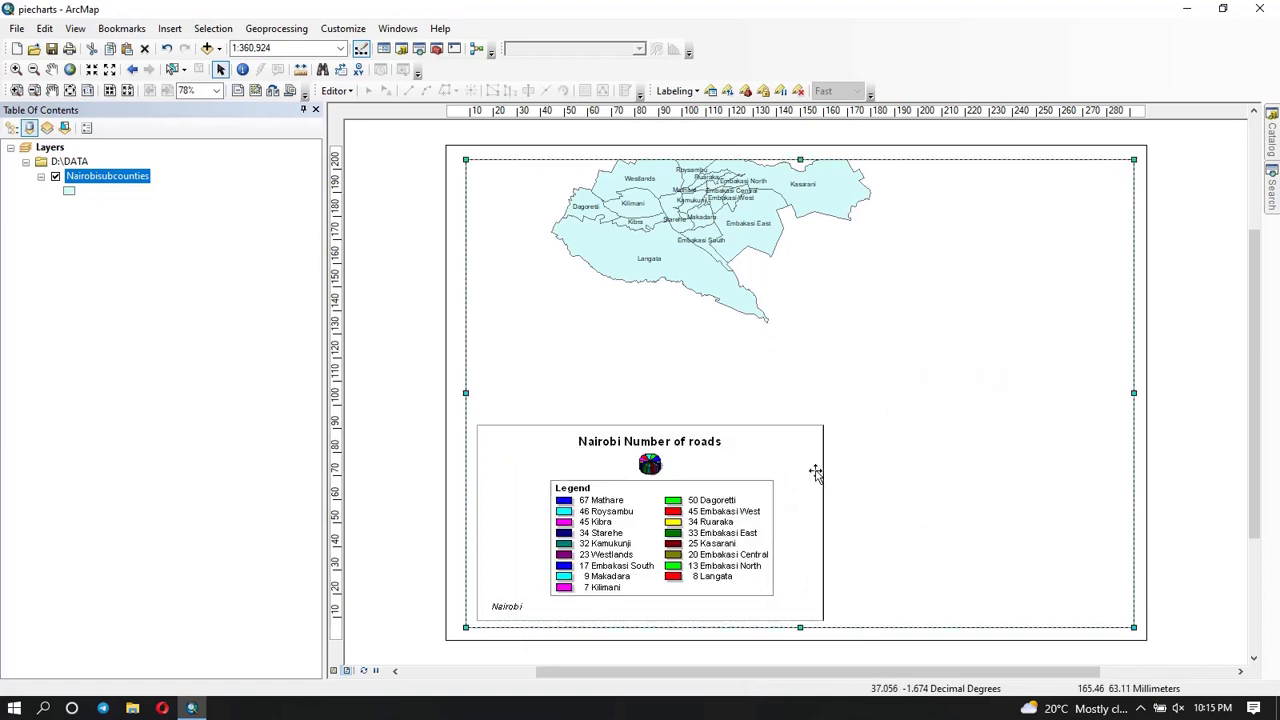
Step: Pan the Nairobi map within the data frame so the whole county sits above the graph, slightly right of centre
click(51, 69)
drag(615, 243, 700, 314)
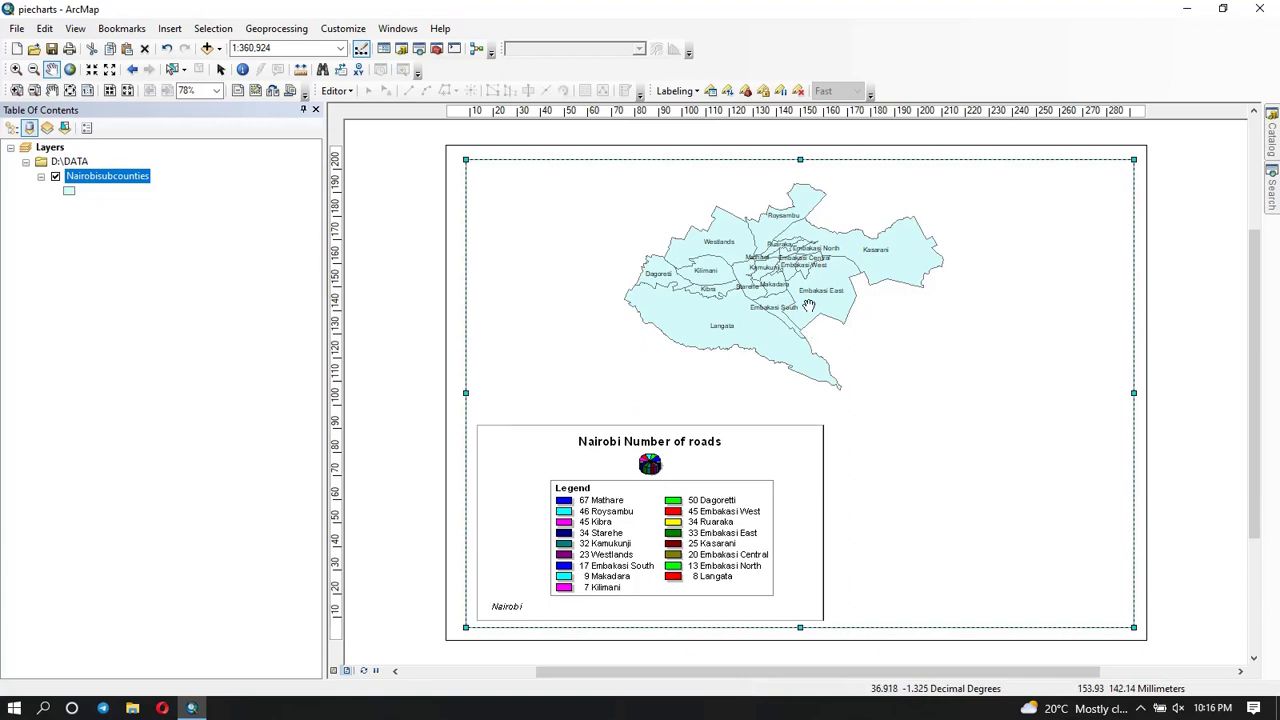
drag(810, 305, 845, 303)
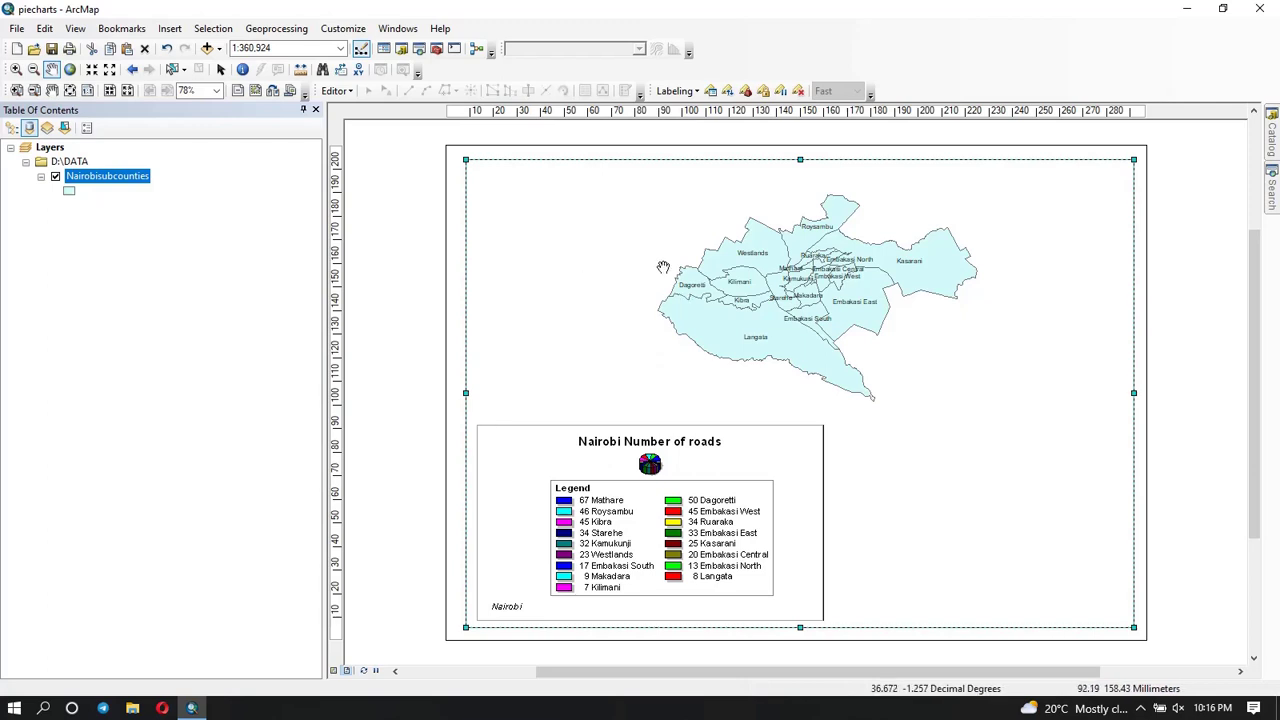
scroll(663, 267, right, 3)
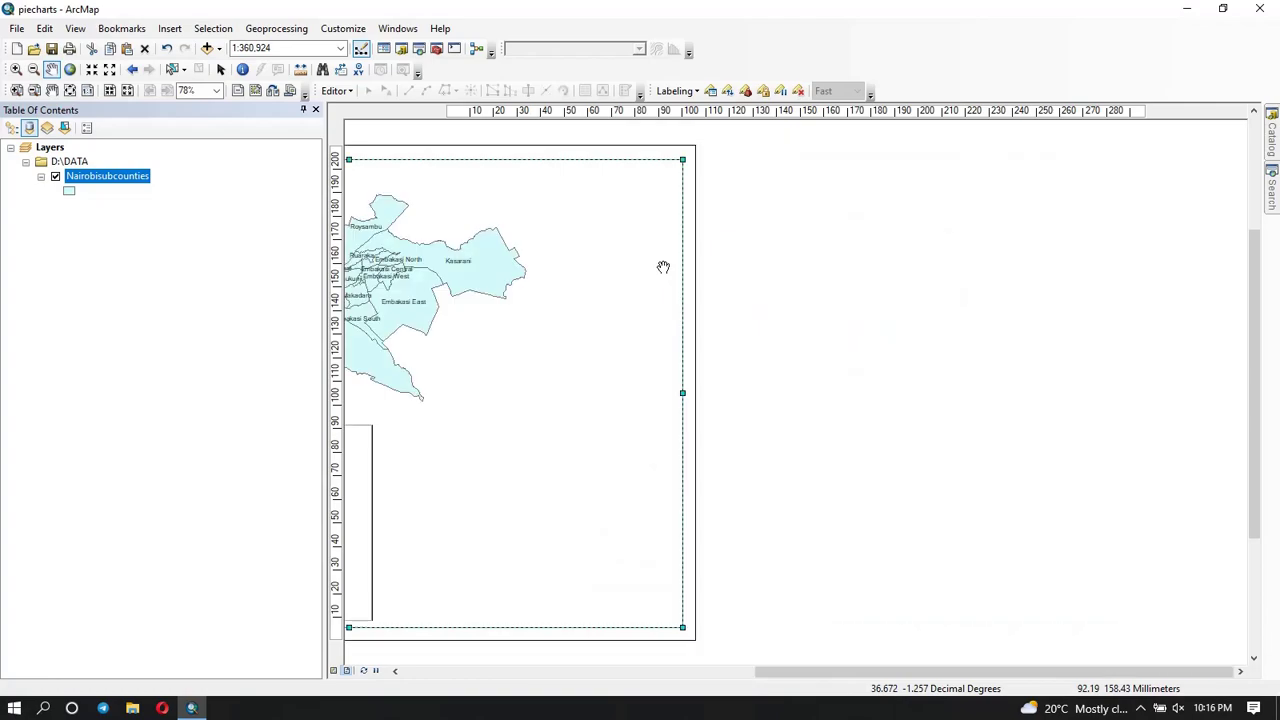